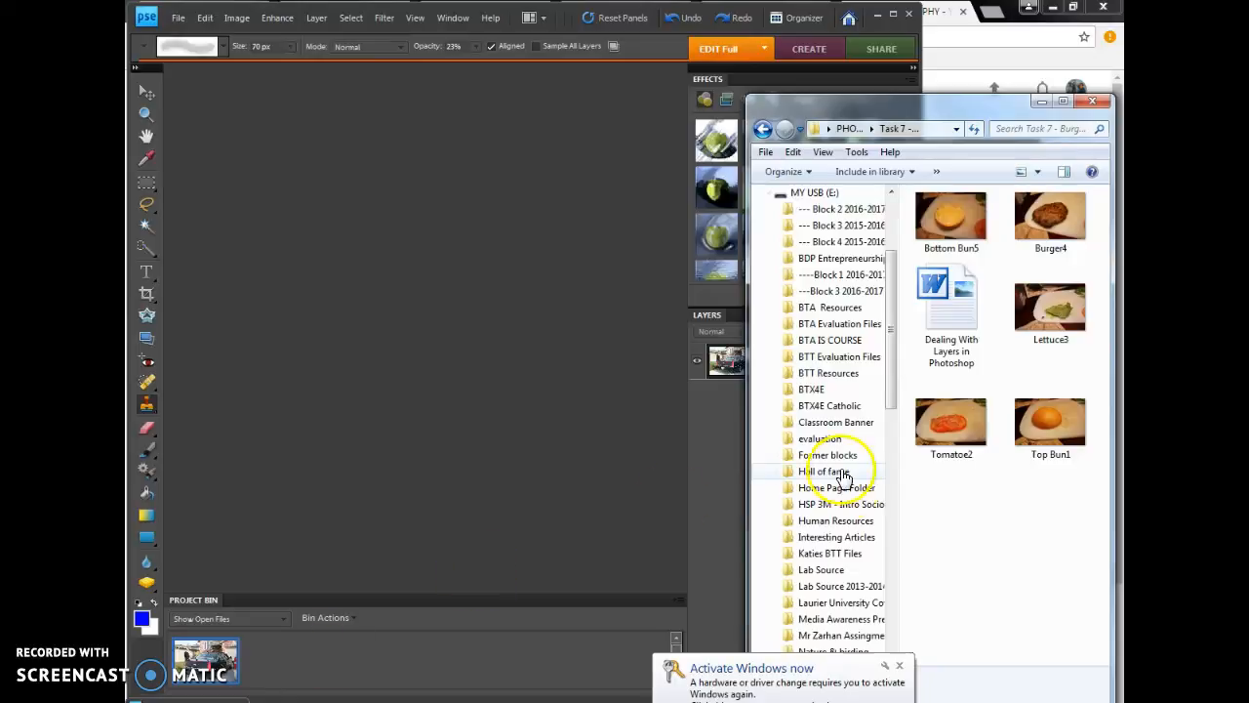
# Bring up the Cadillac.JPG photo and close it so no image remains open
pyautogui.doubleClick(225, 661)
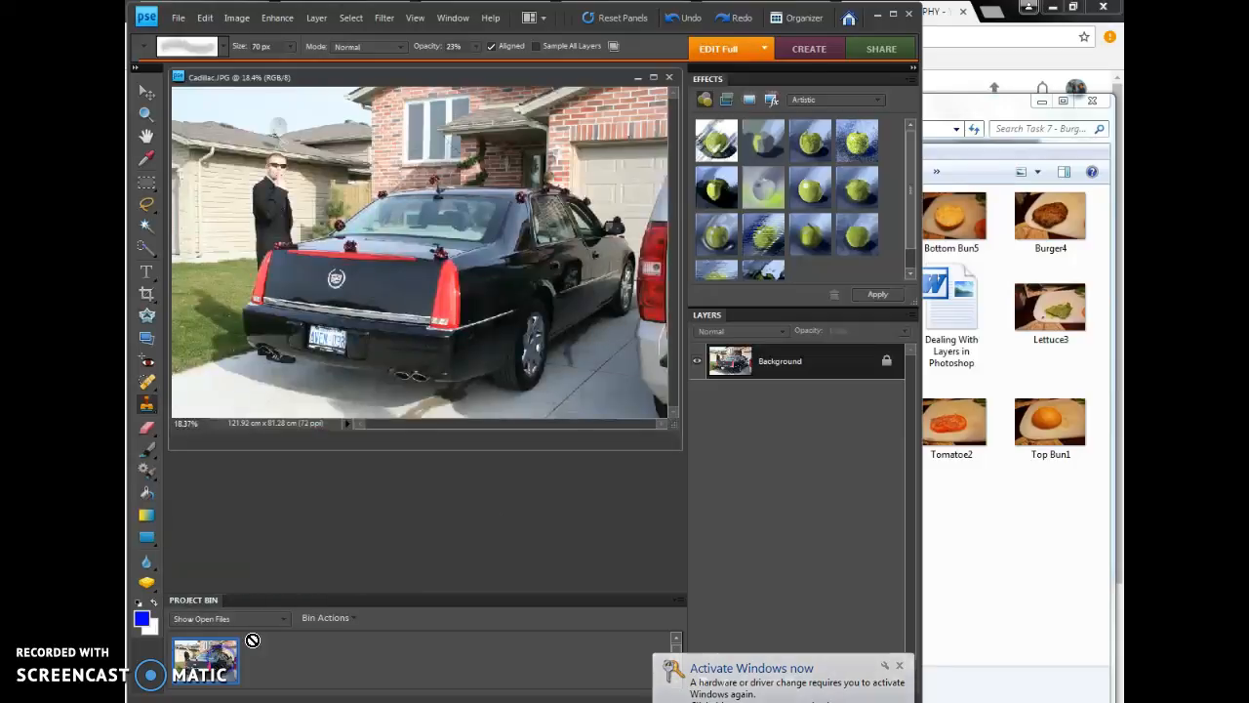
pyautogui.click(668, 76)
# Open the Bottom Bun5, Burger4, Lettuce3, Tomatoe2 and Top Bun1 photos from the Task 7 folder in the editor and maximize the editor window
pyautogui.click(1069, 556)
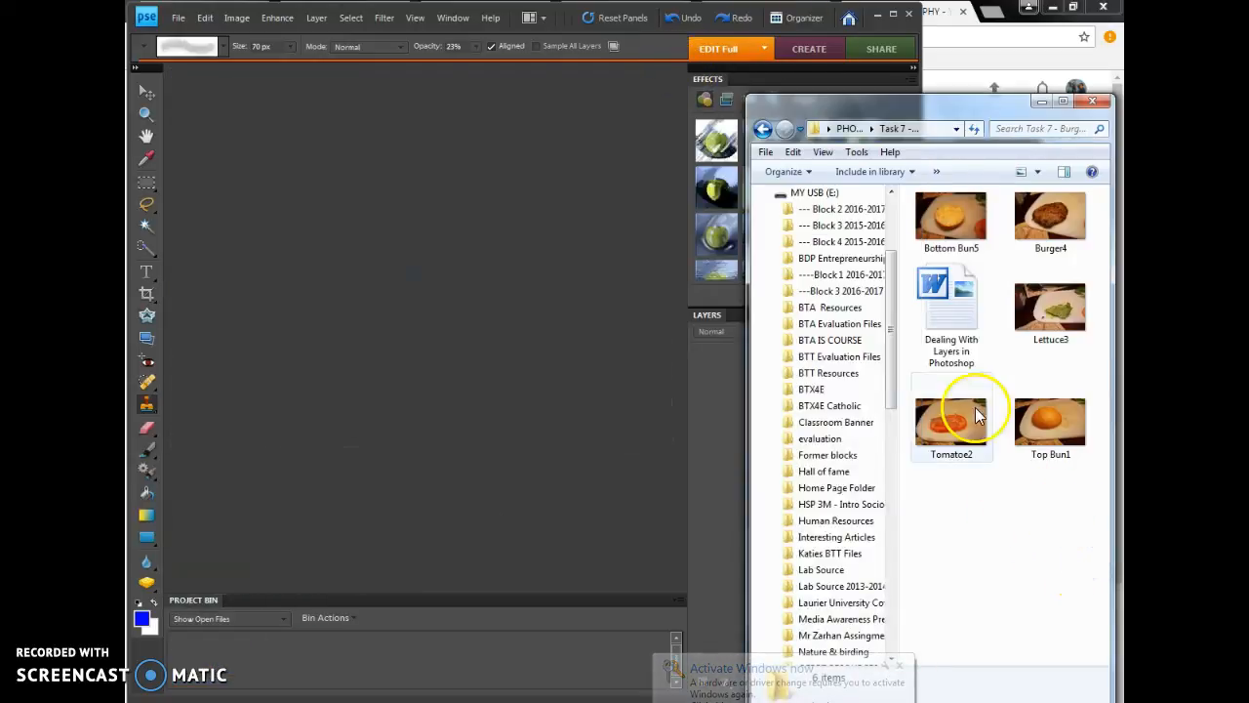
pyautogui.click(952, 217)
pyautogui.keyDown('ctrl'); pyautogui.click(1031, 223); pyautogui.keyUp('ctrl')
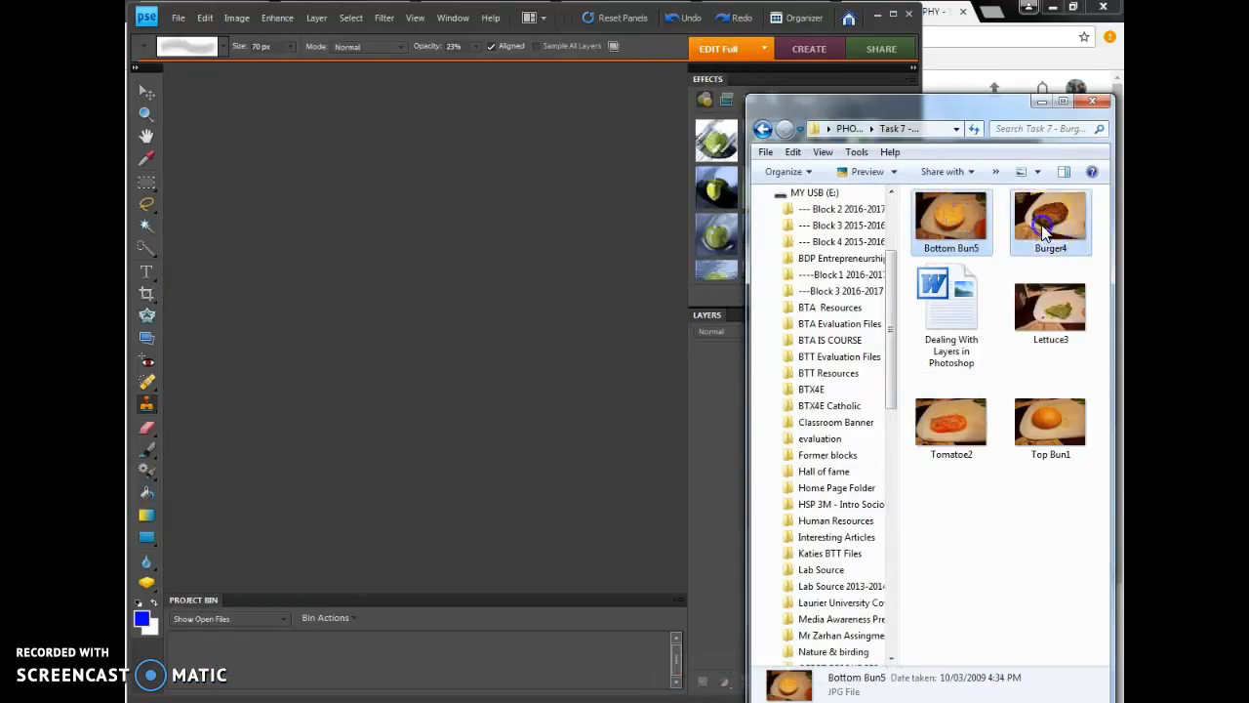
pyautogui.keyDown('ctrl'); pyautogui.click(1050, 312); pyautogui.keyUp('ctrl')
pyautogui.keyDown('ctrl'); pyautogui.click(952, 420); pyautogui.keyUp('ctrl')
pyautogui.keyDown('ctrl'); pyautogui.click(1050, 427); pyautogui.keyUp('ctrl')
pyautogui.moveTo(1056, 419); pyautogui.dragTo(500, 673)
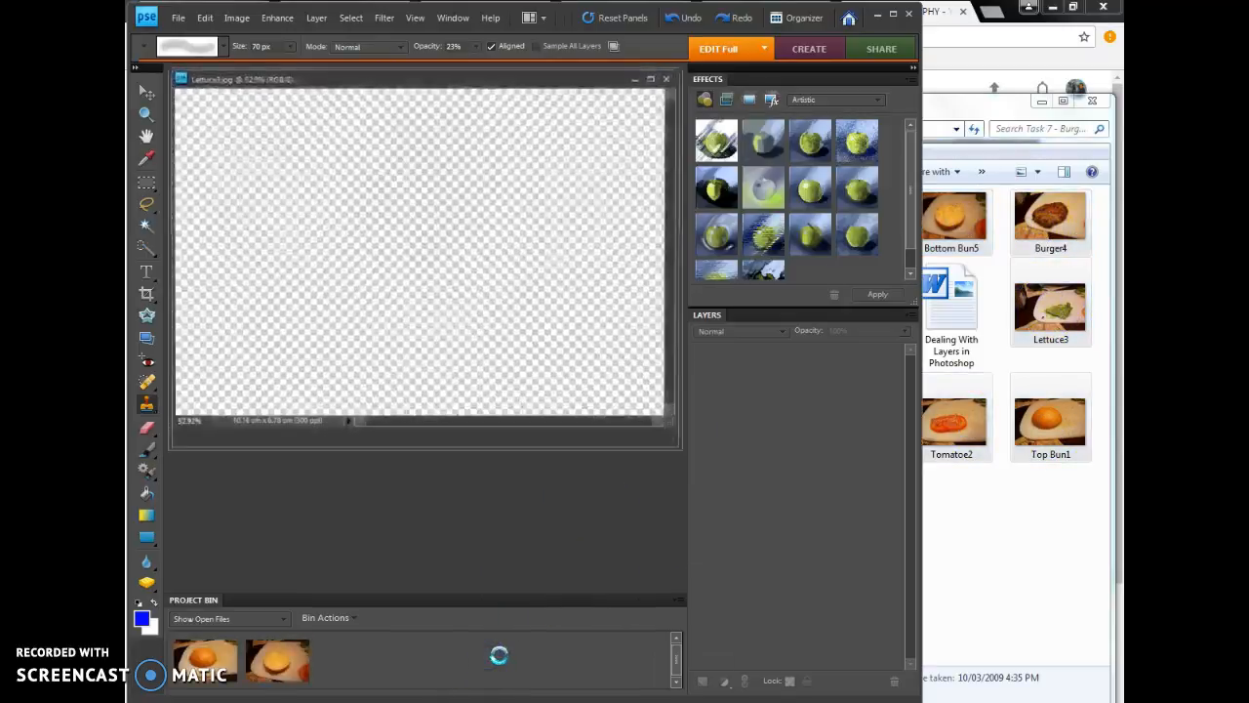
pyautogui.click(892, 13)
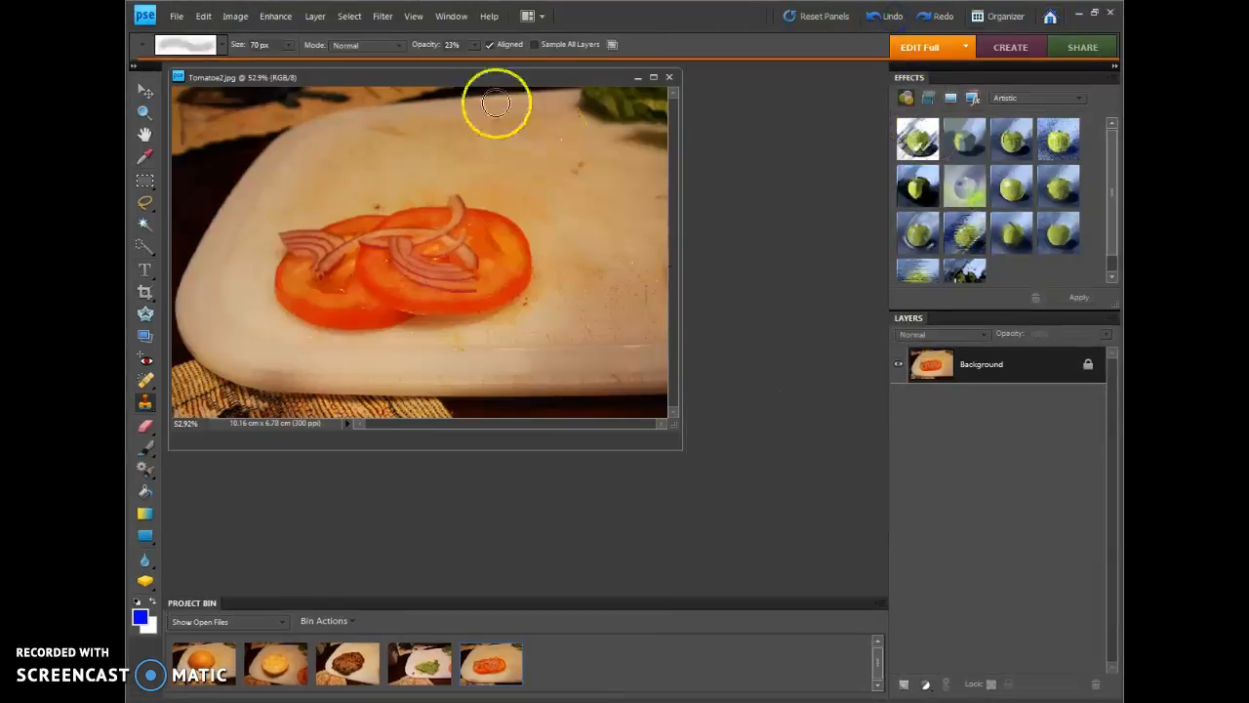
# Spread the stacked Tomatoe2, Burger4 and Lettuce3 photo windows apart across the workspace
pyautogui.moveTo(426, 77); pyautogui.dragTo(576, 190)
pyautogui.moveTo(416, 82); pyautogui.dragTo(572, 89)
pyautogui.moveTo(551, 329); pyautogui.dragTo(599, 298)
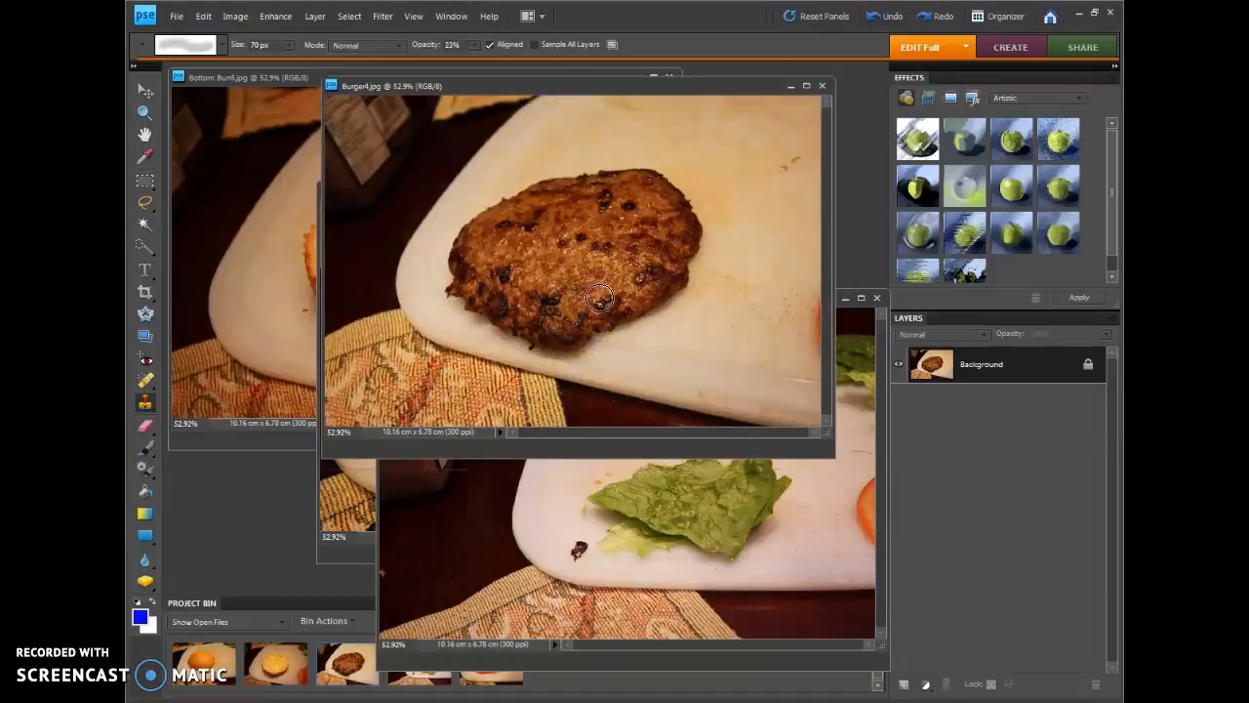
pyautogui.moveTo(599, 298)
pyautogui.mouseDown()
pyautogui.moveTo(595, 261)
pyautogui.moveTo(470, 310)
pyautogui.moveTo(440, 280)
pyautogui.moveTo(446, 233)
pyautogui.moveTo(526, 167)
pyautogui.moveTo(628, 160)
pyautogui.moveTo(683, 258)
pyautogui.mouseUp()
pyautogui.click(621, 469)
pyautogui.click(627, 473)
pyautogui.moveTo(754, 445); pyautogui.dragTo(760, 513)
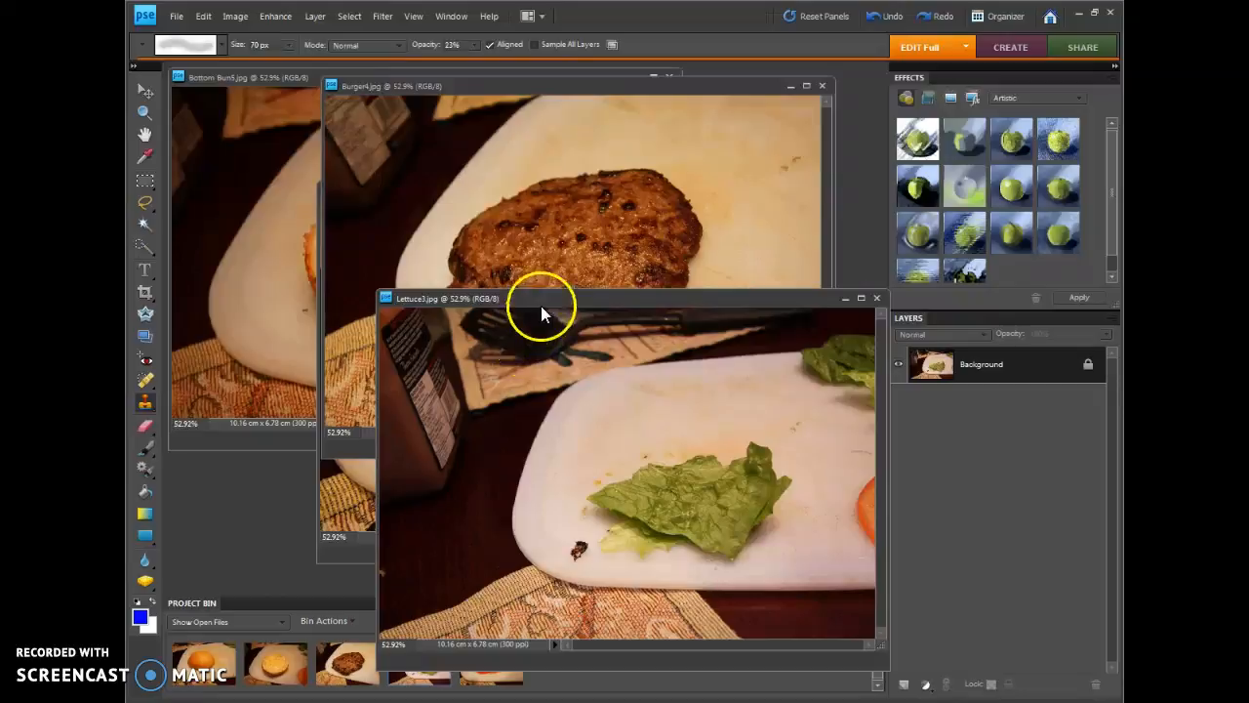
pyautogui.moveTo(556, 306); pyautogui.dragTo(449, 186)
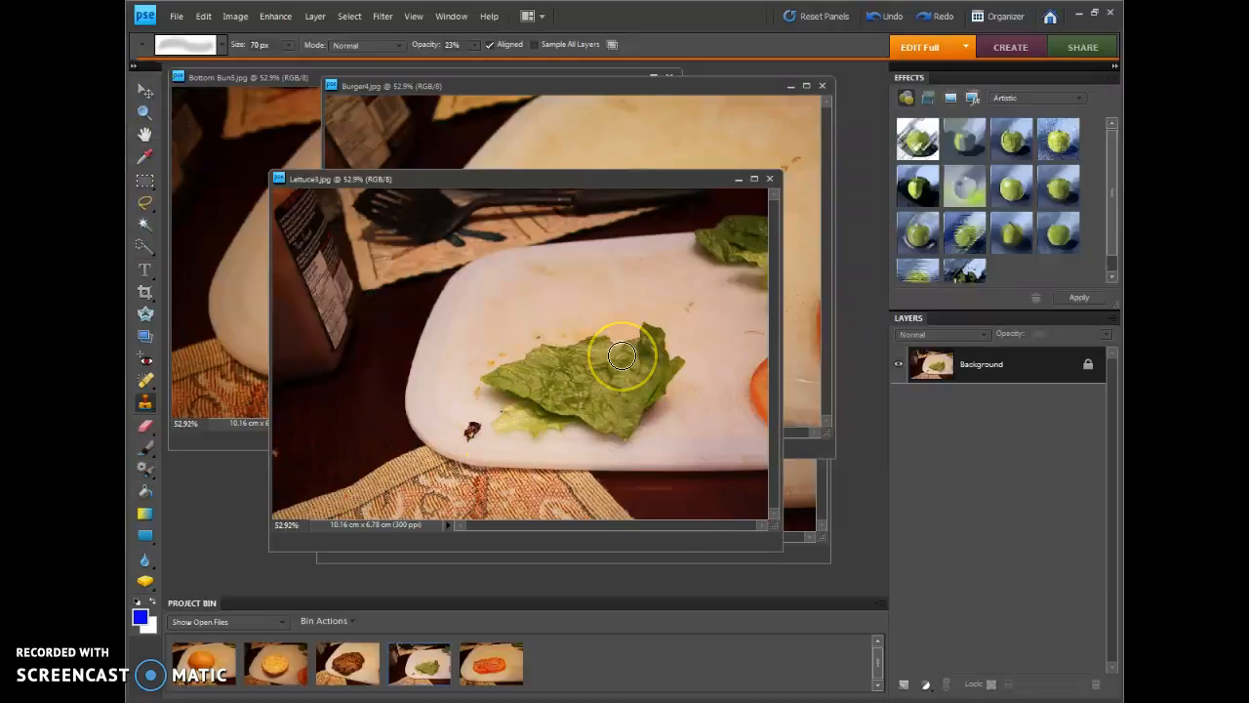
pyautogui.moveTo(600, 363)
pyautogui.mouseDown()
pyautogui.moveTo(574, 380)
pyautogui.moveTo(556, 338)
pyautogui.moveTo(652, 345)
pyautogui.moveTo(646, 409)
pyautogui.moveTo(554, 432)
pyautogui.moveTo(463, 370)
pyautogui.moveTo(254, 434)
pyautogui.mouseUp()
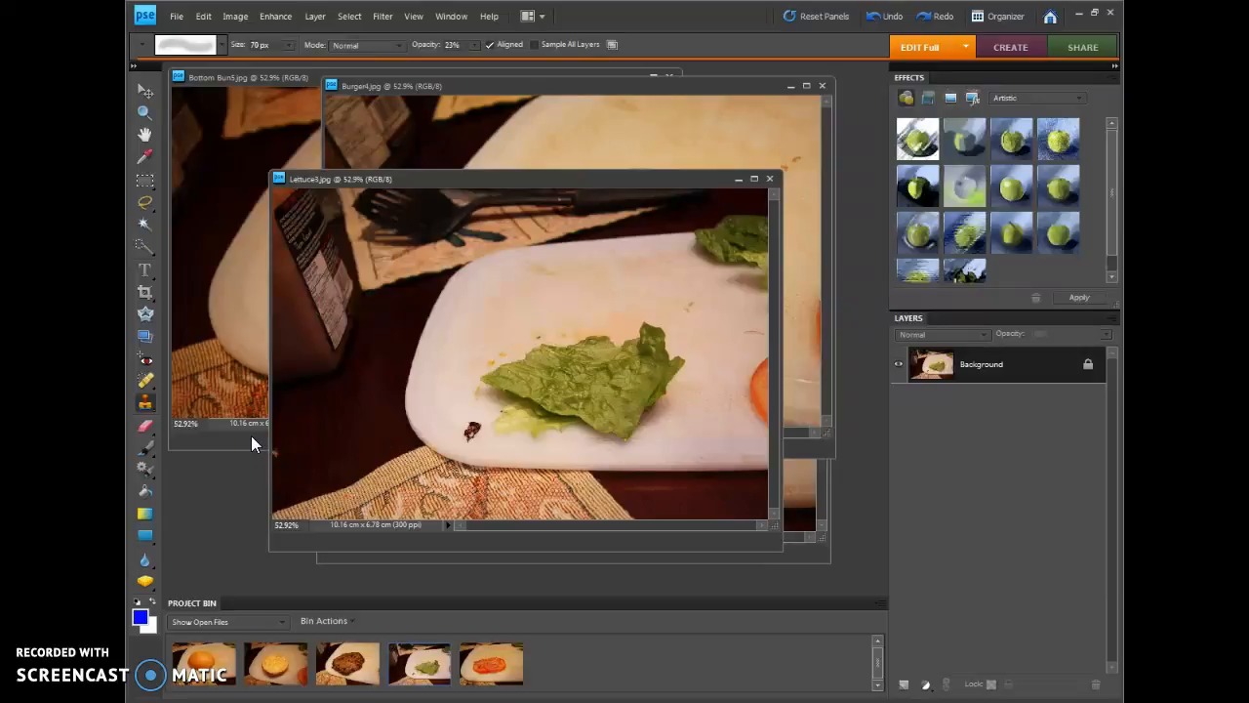
# Examine the open top bun, bottom bun, burger, lettuce and tomato photos one after another
pyautogui.click(207, 667)
pyautogui.click(256, 666)
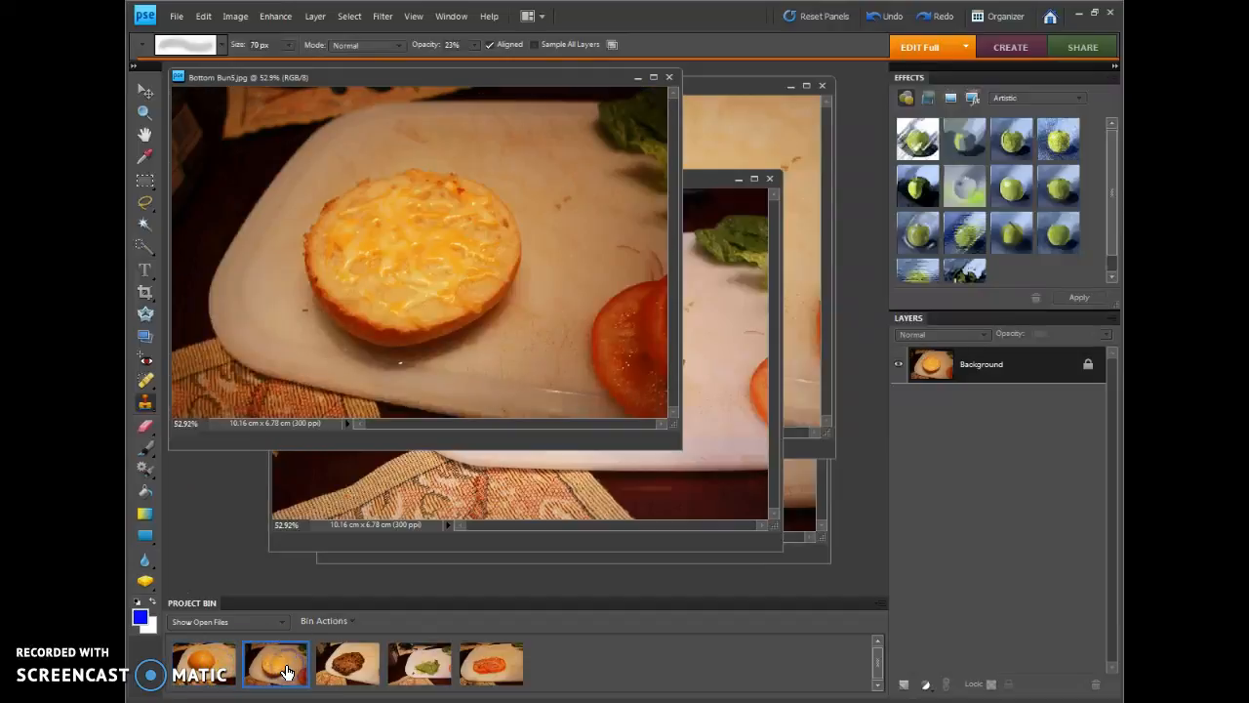
pyautogui.click(350, 661)
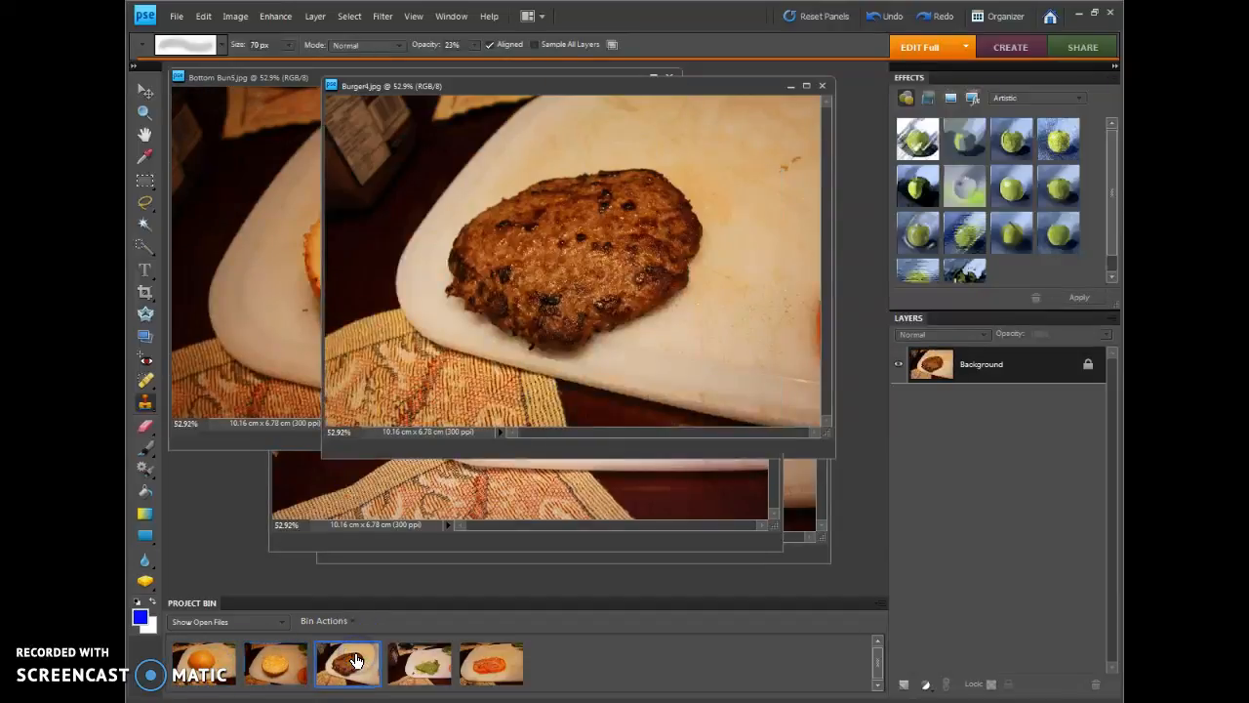
pyautogui.click(419, 662)
pyautogui.click(489, 661)
pyautogui.click(281, 667)
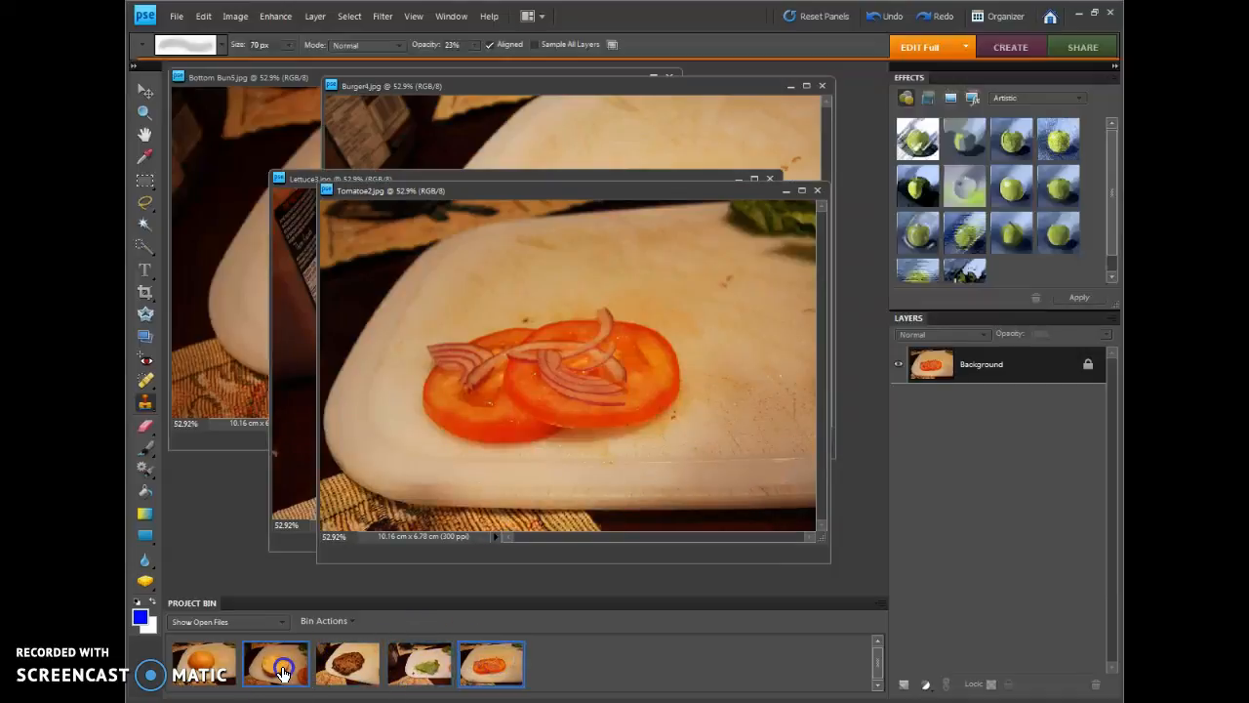
# Bring Burger4.jpg to the front and enlarge its window to leave empty space around the photo
pyautogui.click(337, 656)
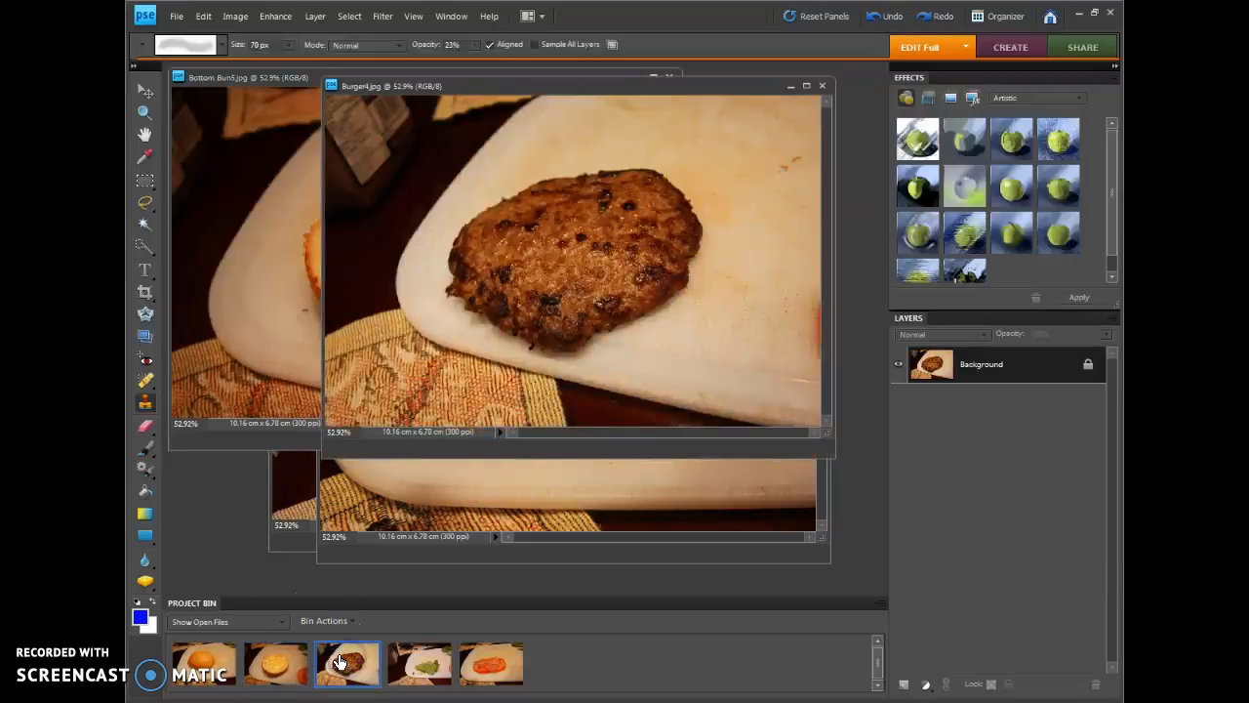
pyautogui.click(806, 86)
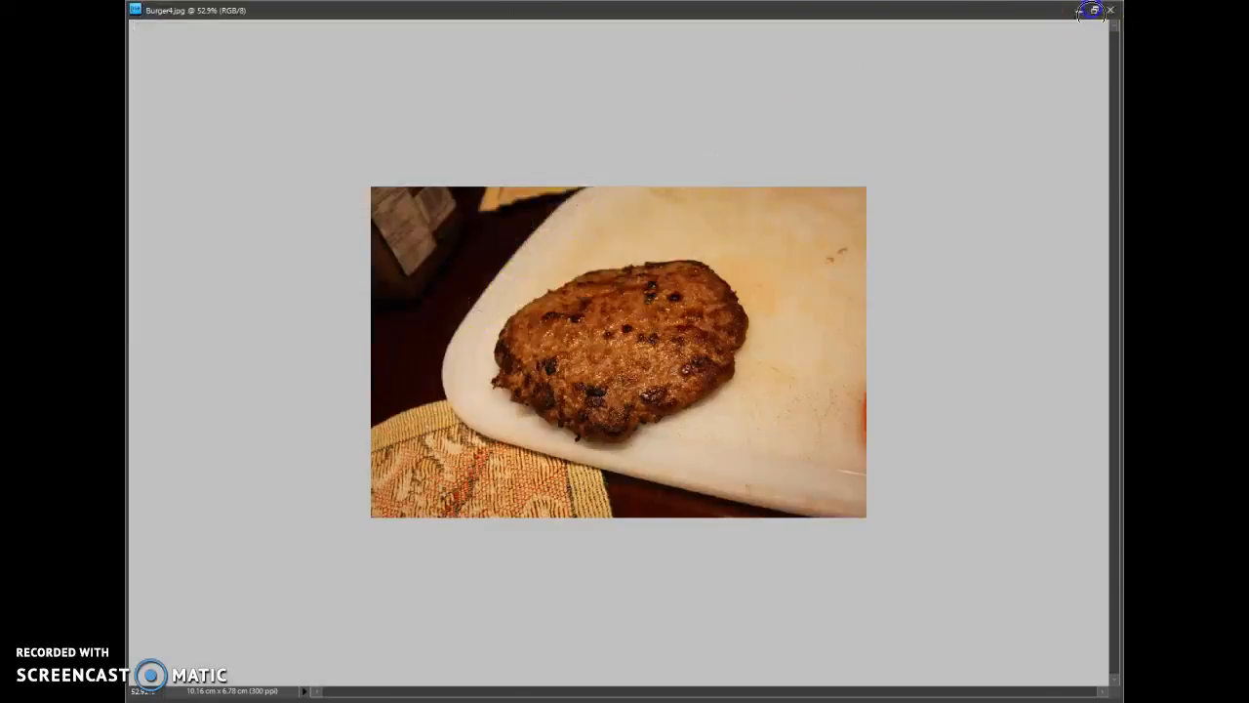
pyautogui.click(1093, 10)
pyautogui.moveTo(323, 454); pyautogui.dragTo(166, 595)
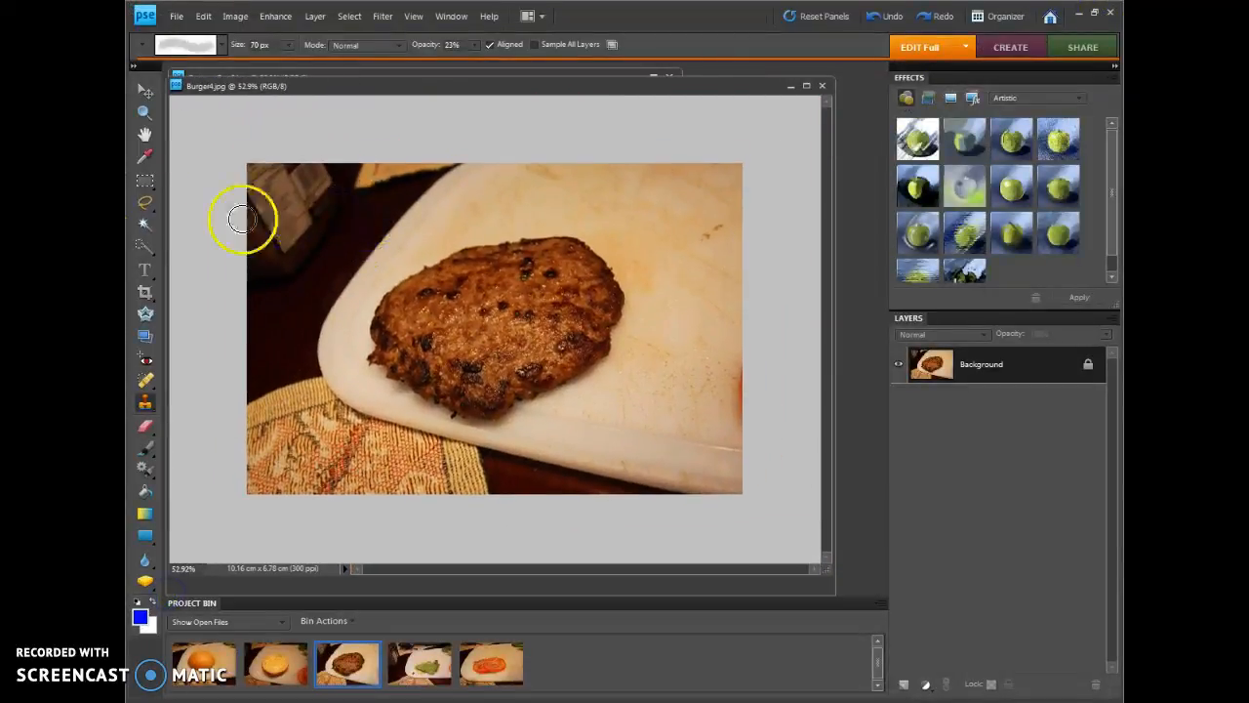
# Select the burger patty by tracing its complete outline with the Magnetic Lasso Tool
pyautogui.click(148, 205)
pyautogui.click(146, 204)
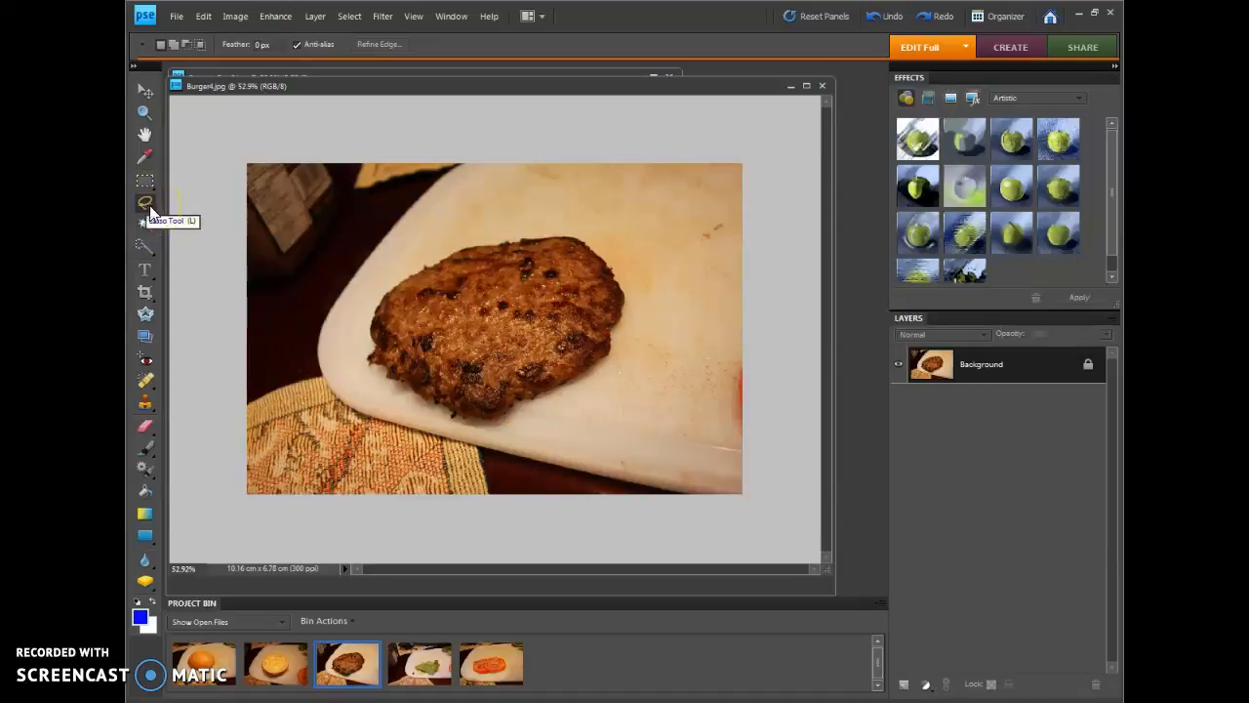
pyautogui.click(150, 214)
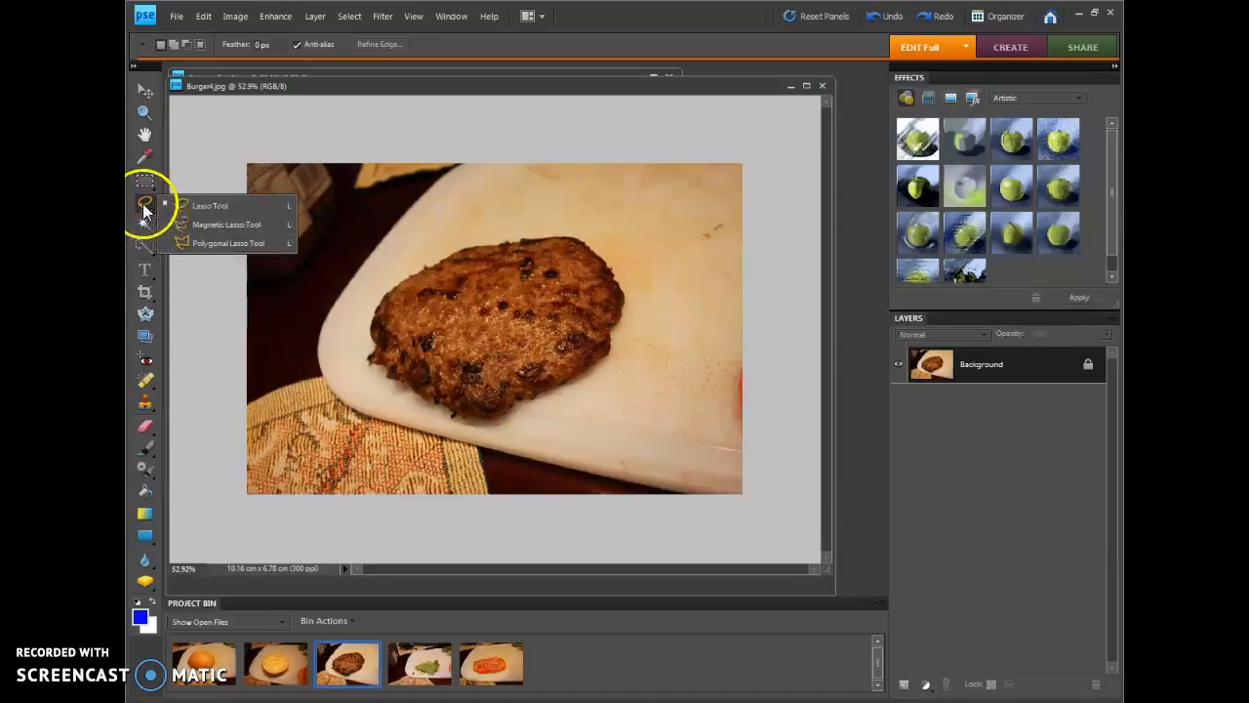
pyautogui.click(219, 224)
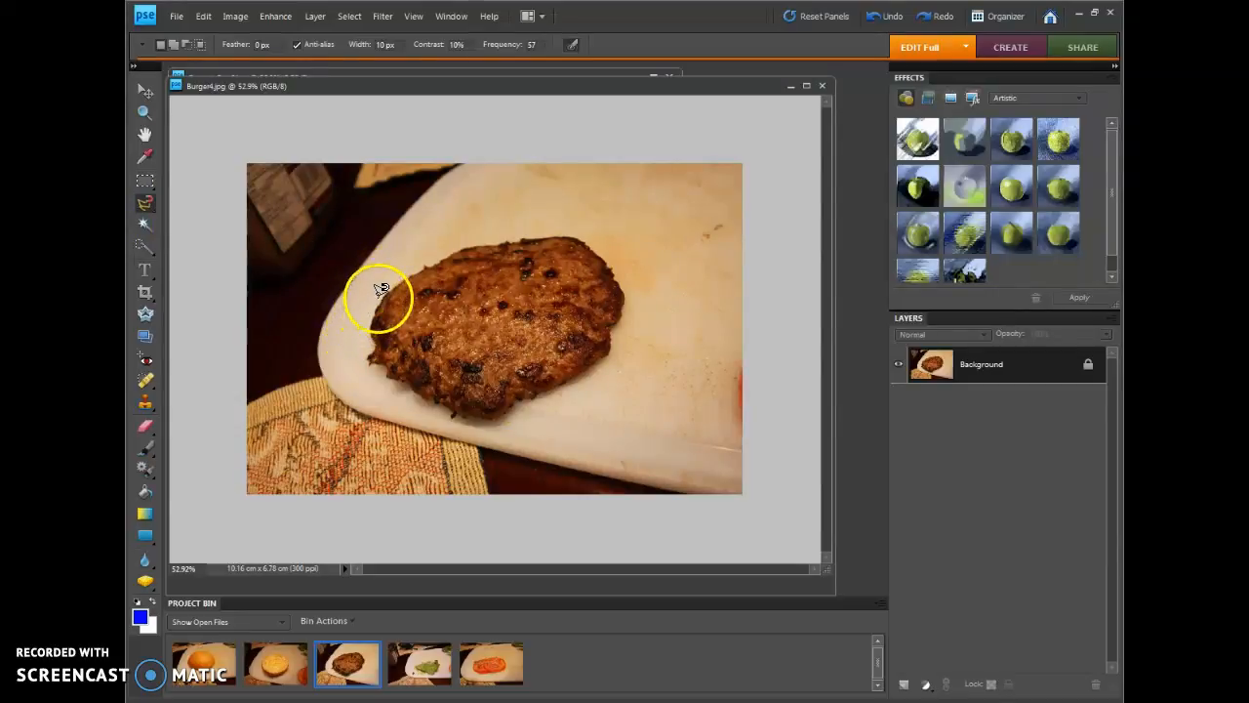
pyautogui.click(386, 291)
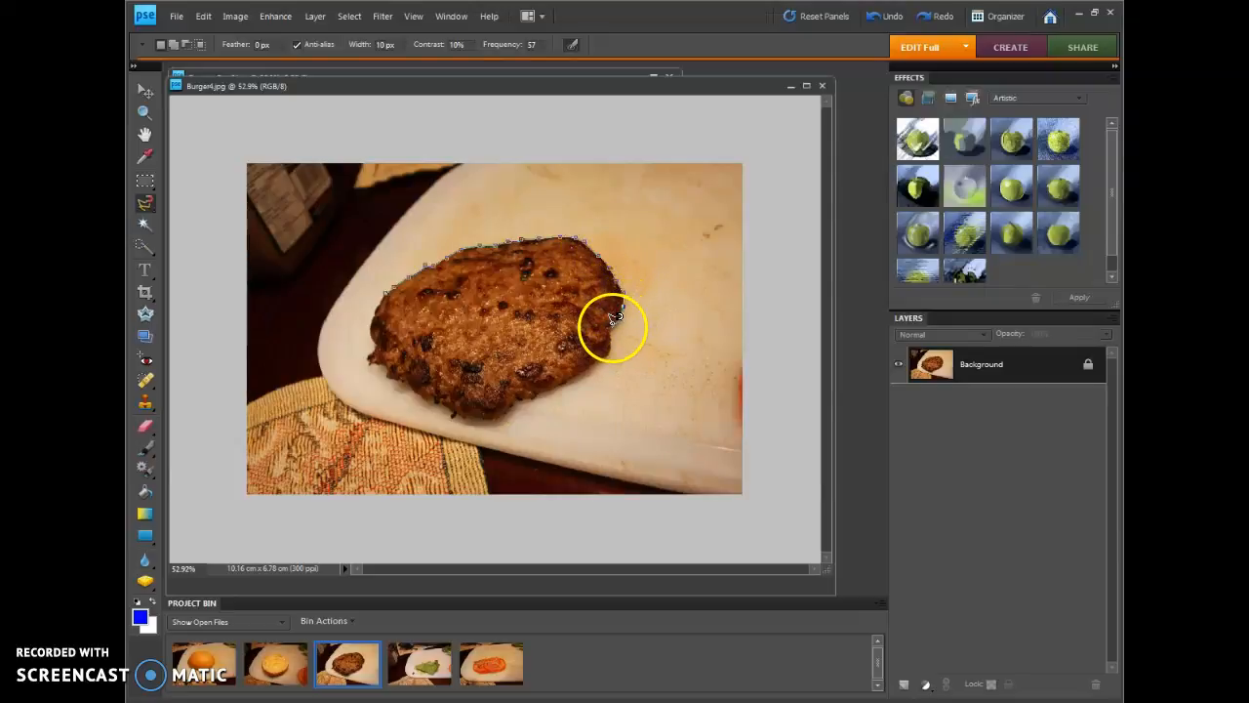
pyautogui.click(574, 372)
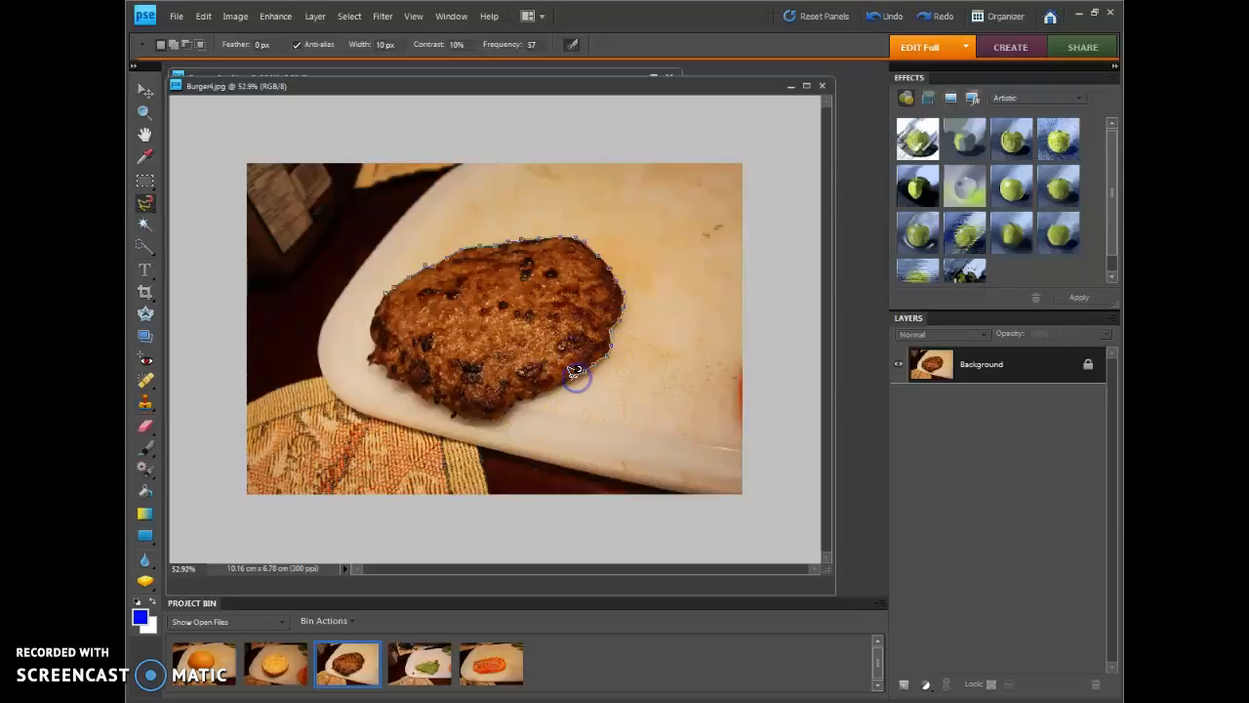
pyautogui.click(522, 399)
pyautogui.click(490, 419)
pyautogui.click(463, 409)
pyautogui.click(417, 392)
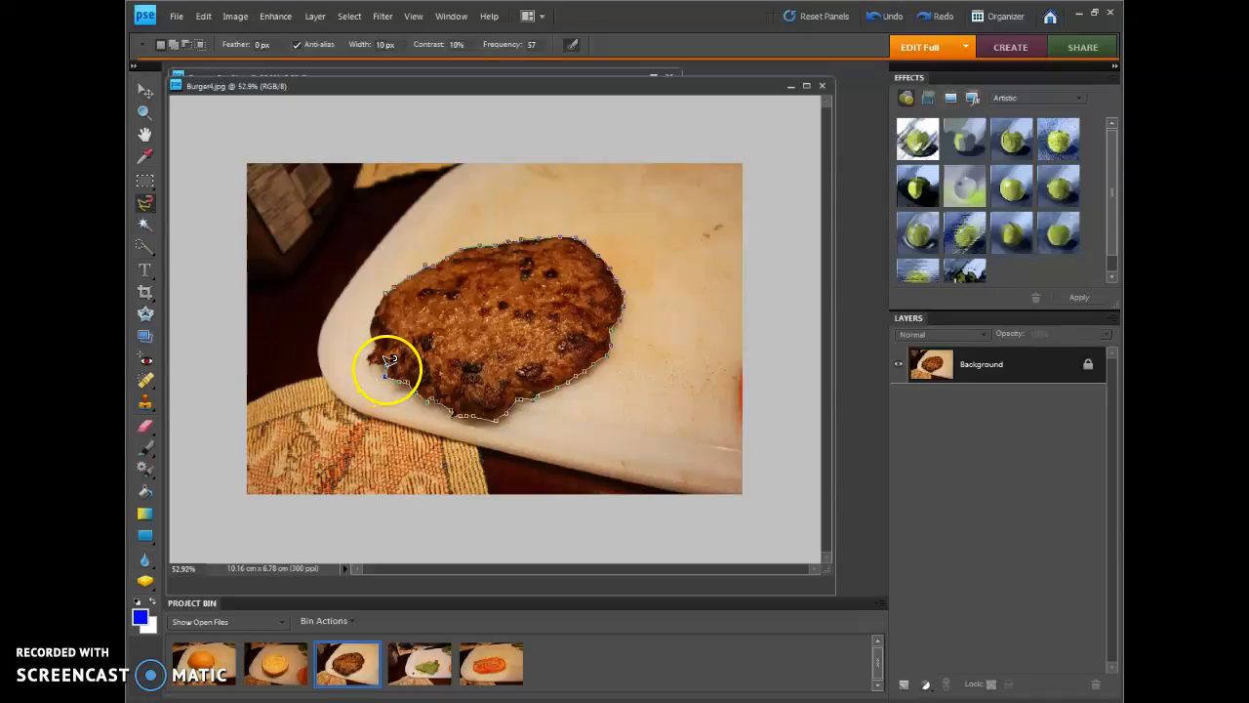
pyautogui.click(420, 334)
pyautogui.click(385, 370)
pyautogui.click(387, 296)
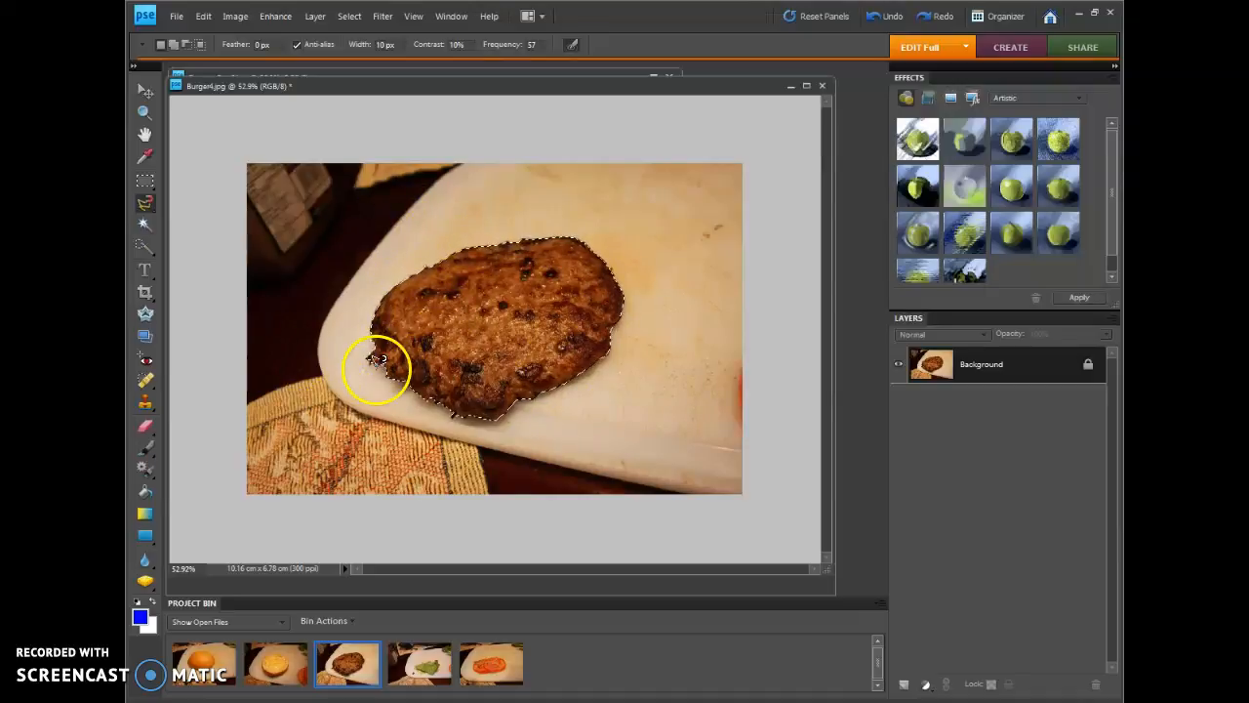
# Copy the selected patty and paste it into Bottom Bun5.jpg, enlarging that photo's window
pyautogui.click(203, 17)
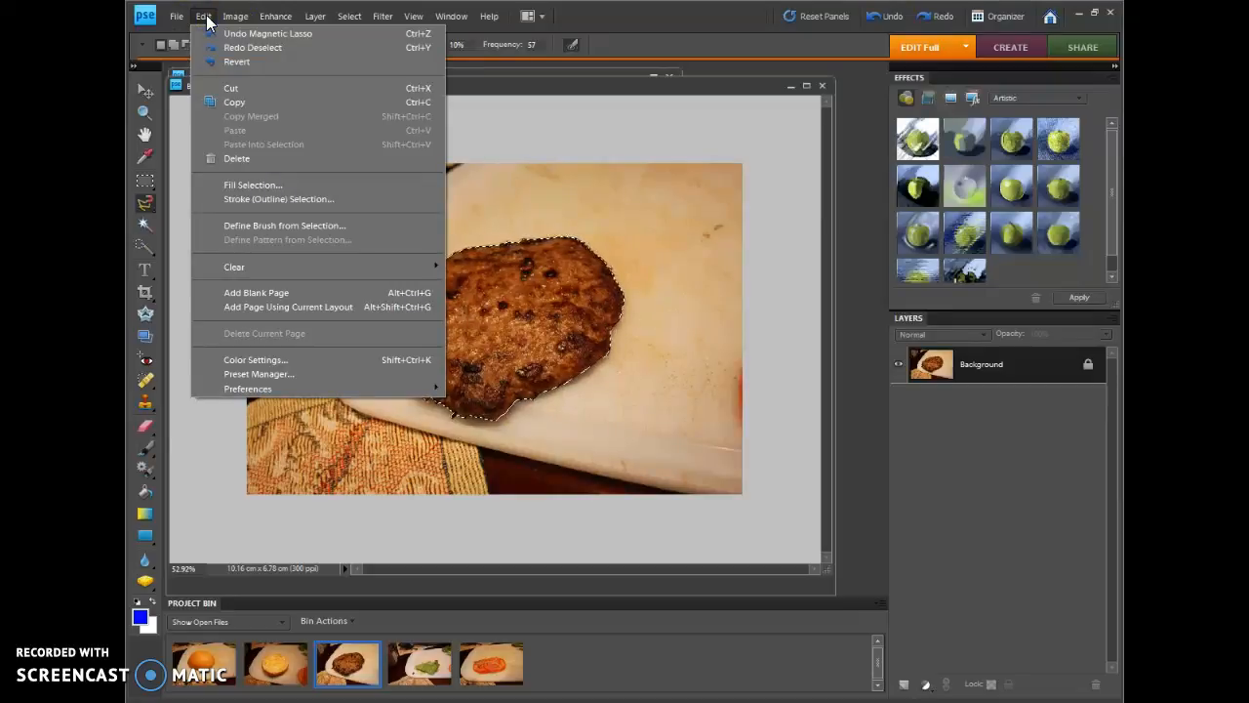
pyautogui.click(225, 99)
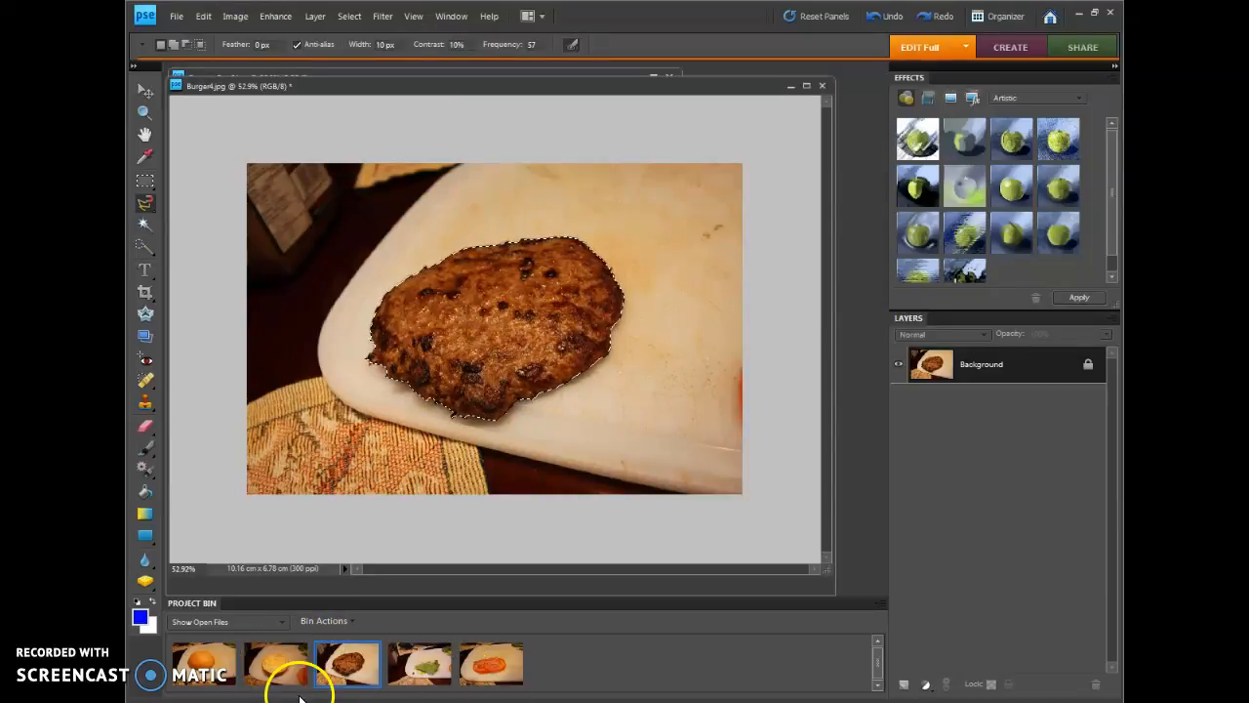
pyautogui.click(268, 665)
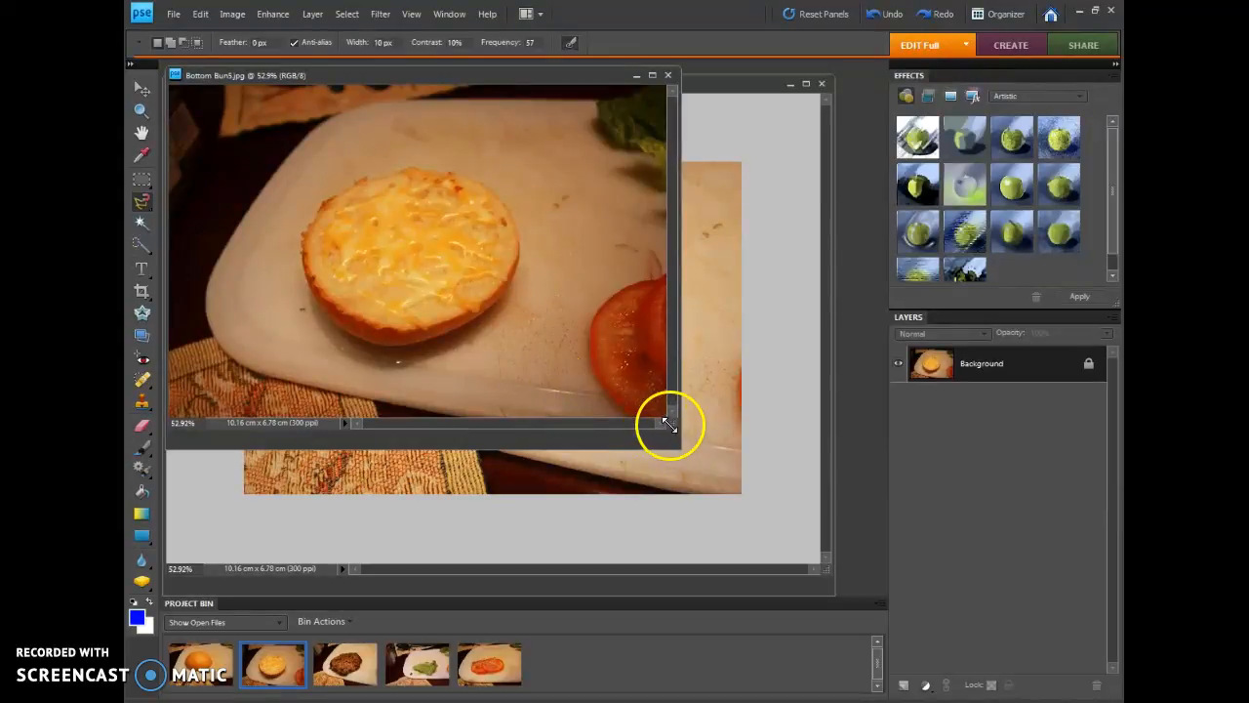
pyautogui.moveTo(673, 424); pyautogui.dragTo(748, 508)
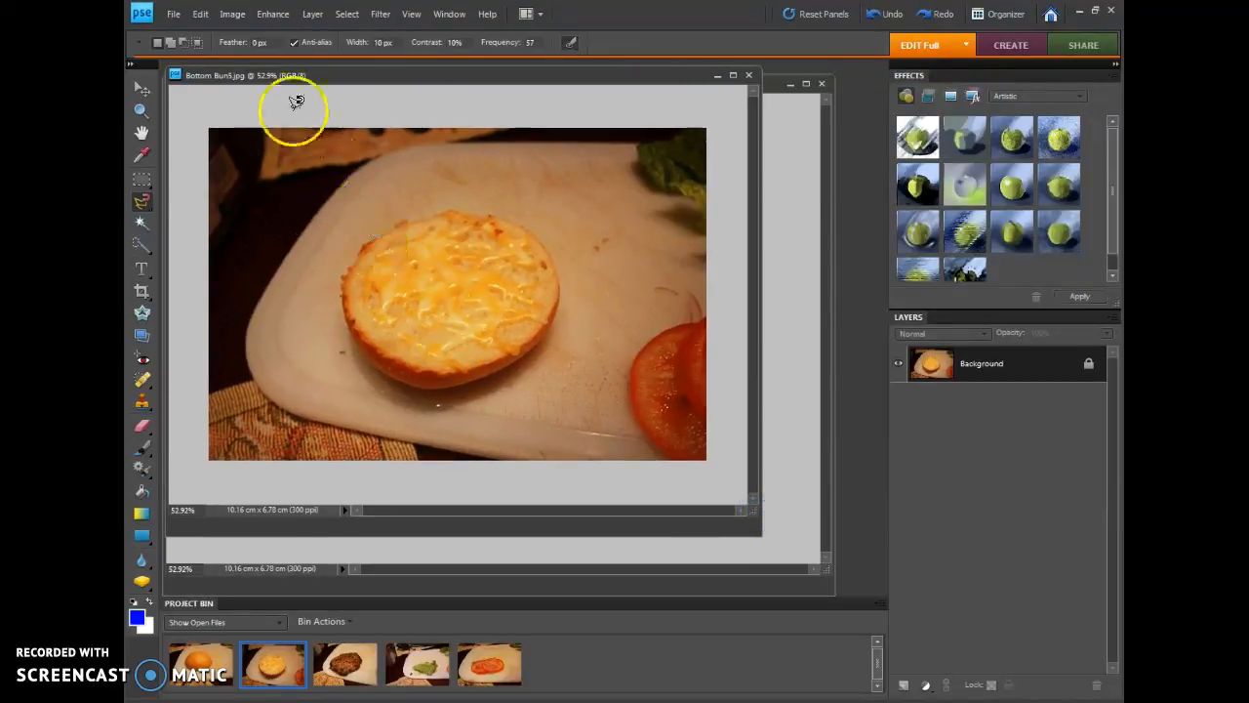
pyautogui.click(200, 13)
pyautogui.click(222, 116)
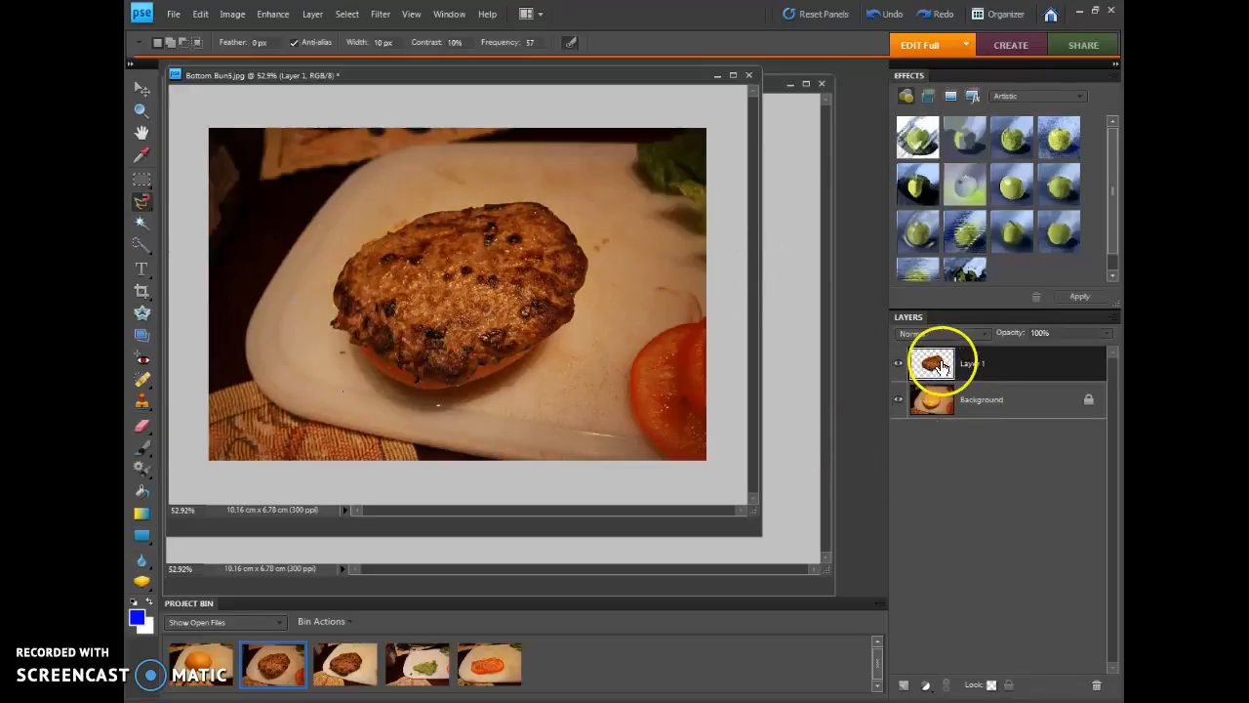
# Rename the pasted patty layer as Burger Patti, leaving it visible
pyautogui.click(897, 363)
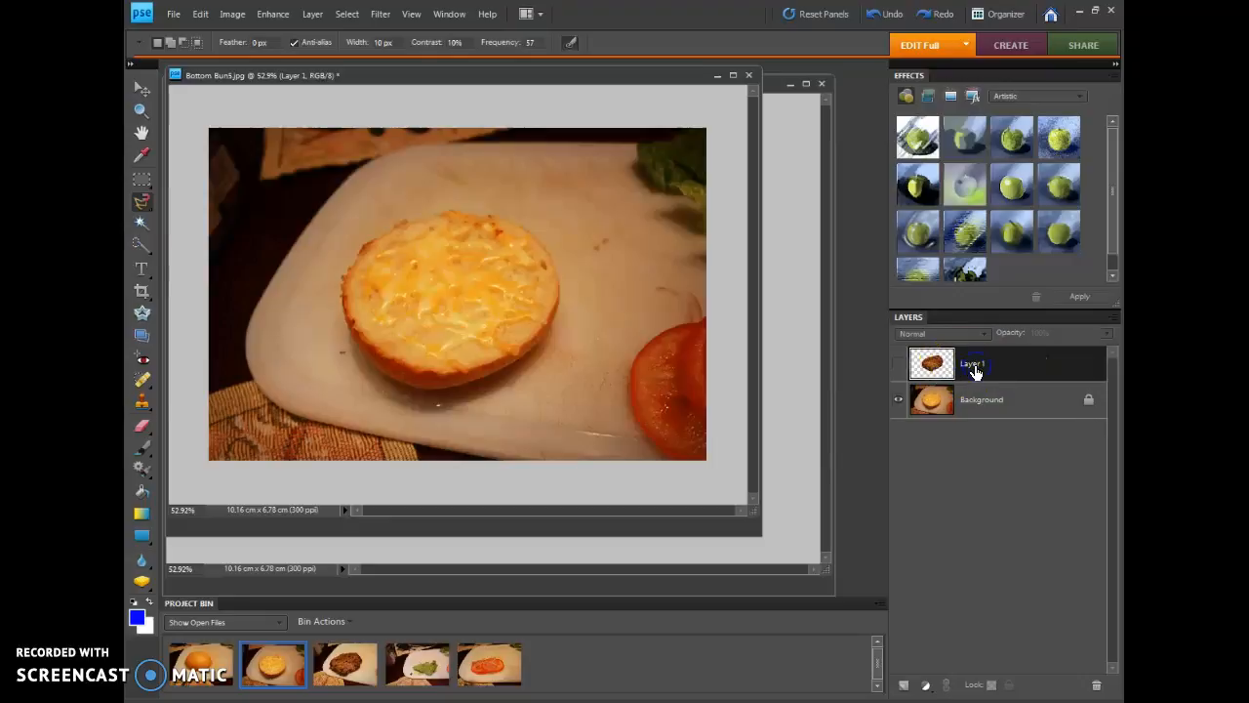
pyautogui.click(899, 363)
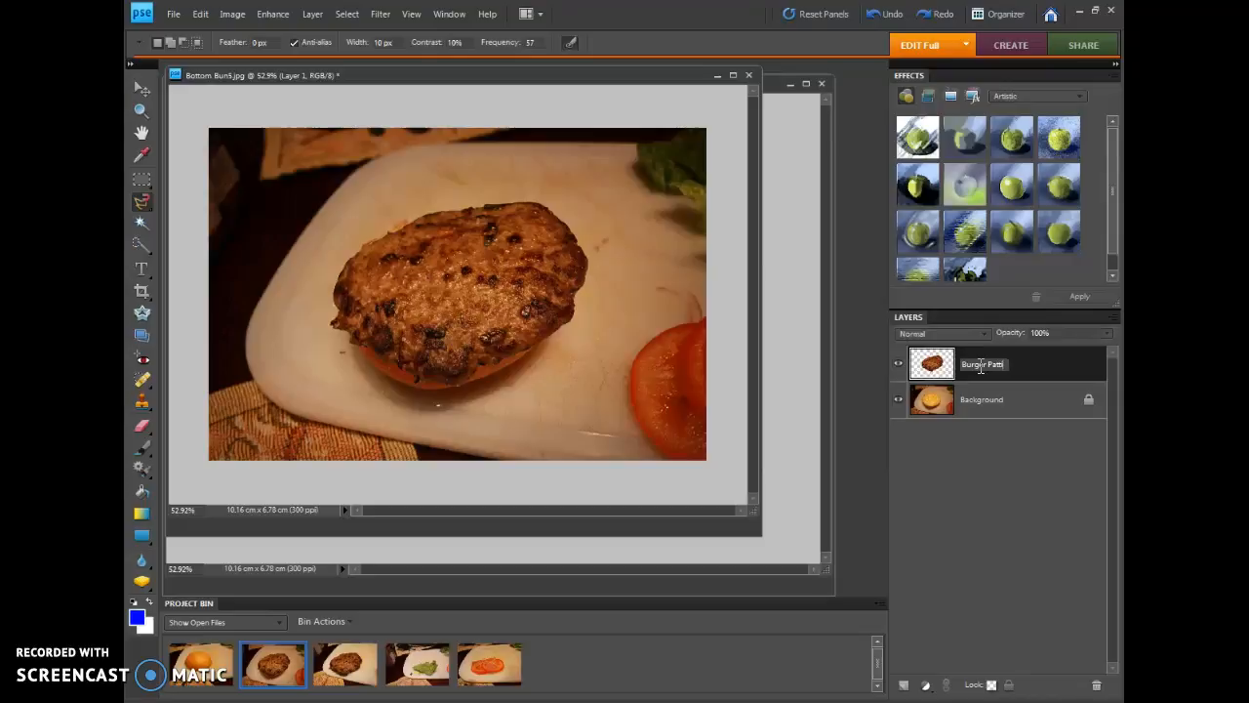
pyautogui.press('Return')
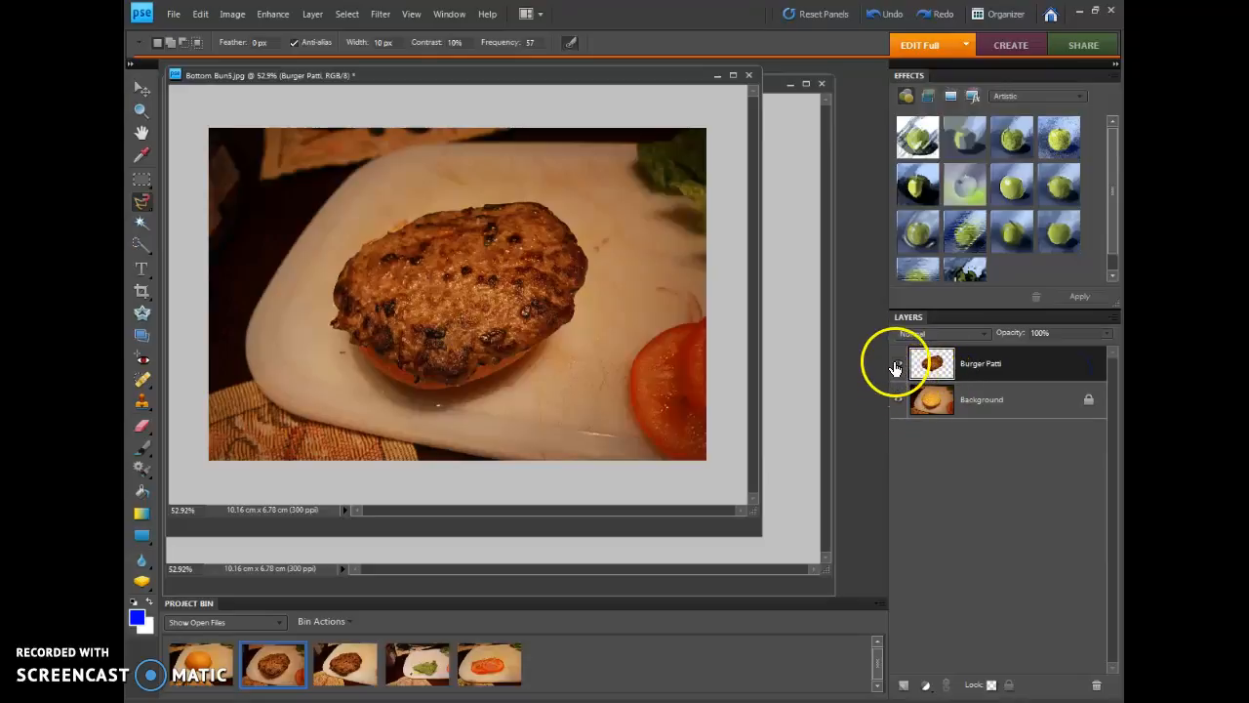
# Toggle the visibility of the Burger Patti layer repeatedly to compare the bun with and without the patty
pyautogui.click(898, 363)
pyautogui.click(898, 364)
pyautogui.click(897, 364)
pyautogui.click(897, 364)
pyautogui.click(898, 365)
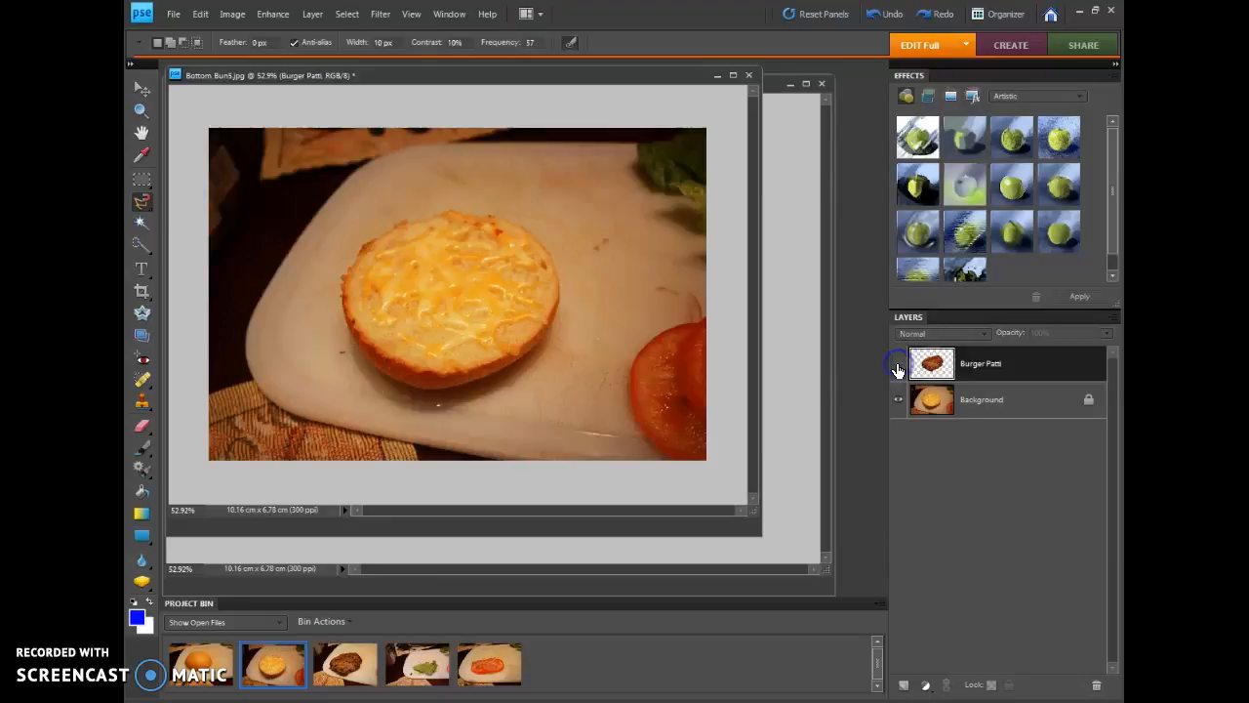
pyautogui.click(898, 365)
pyautogui.click(898, 365)
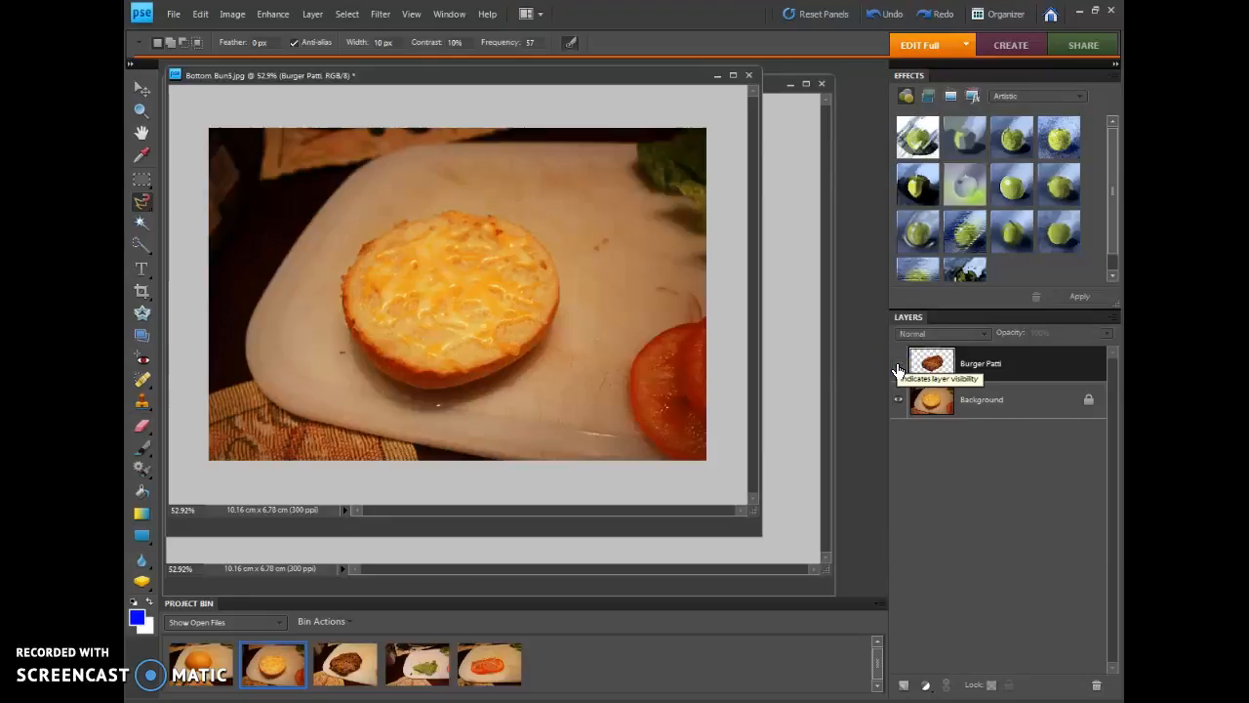
pyautogui.click(897, 365)
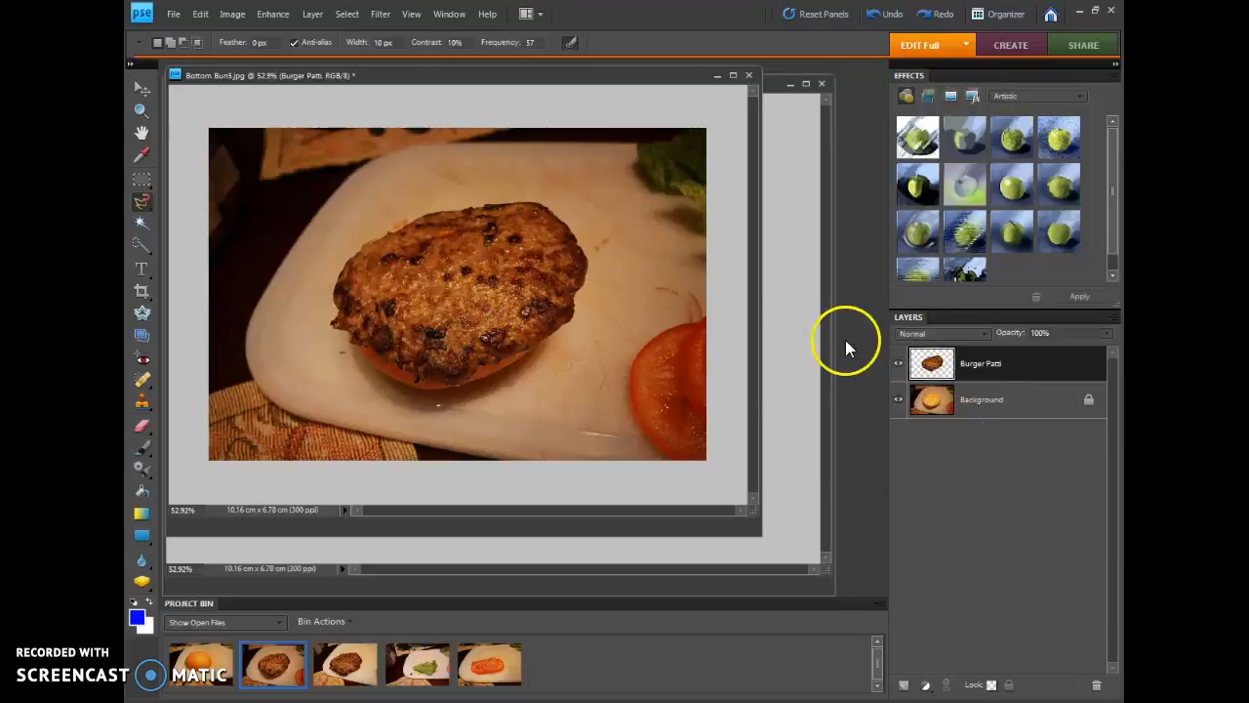
# Scale the Burger Patti layer to about 91%, rotate it about -4.3°, and position it over the bottom bun
pyautogui.click(140, 92)
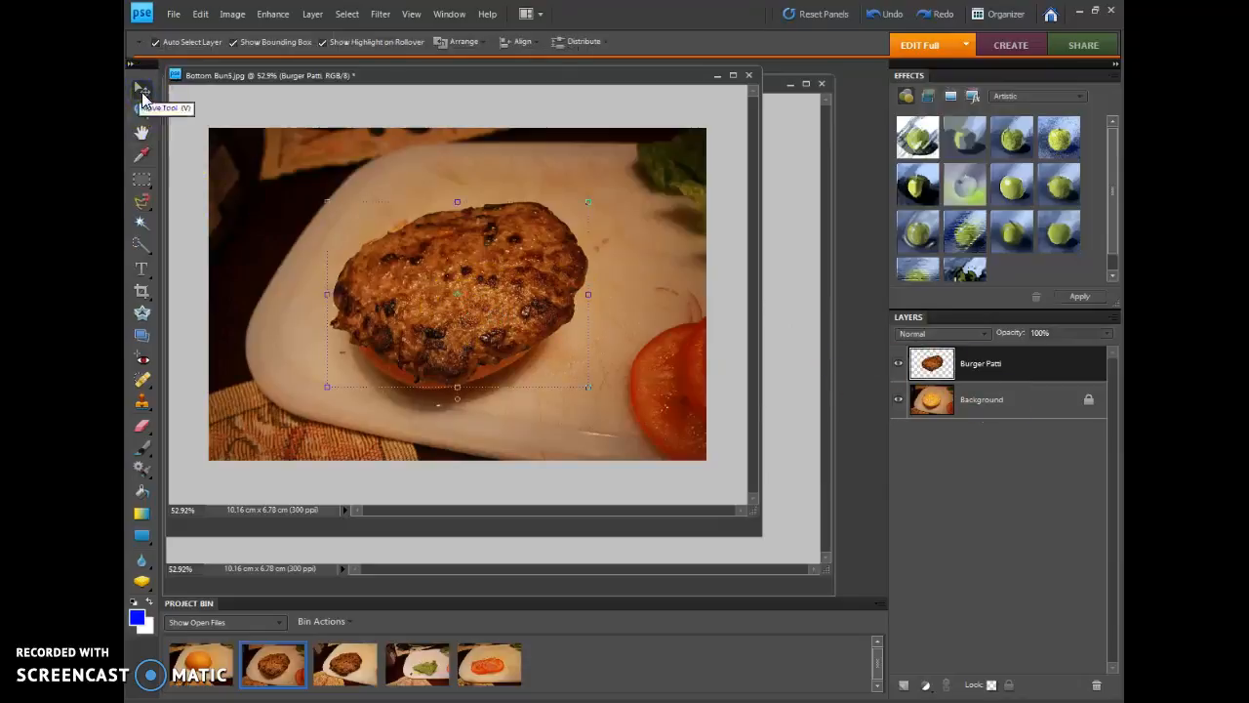
pyautogui.moveTo(327, 387); pyautogui.dragTo(353, 373)
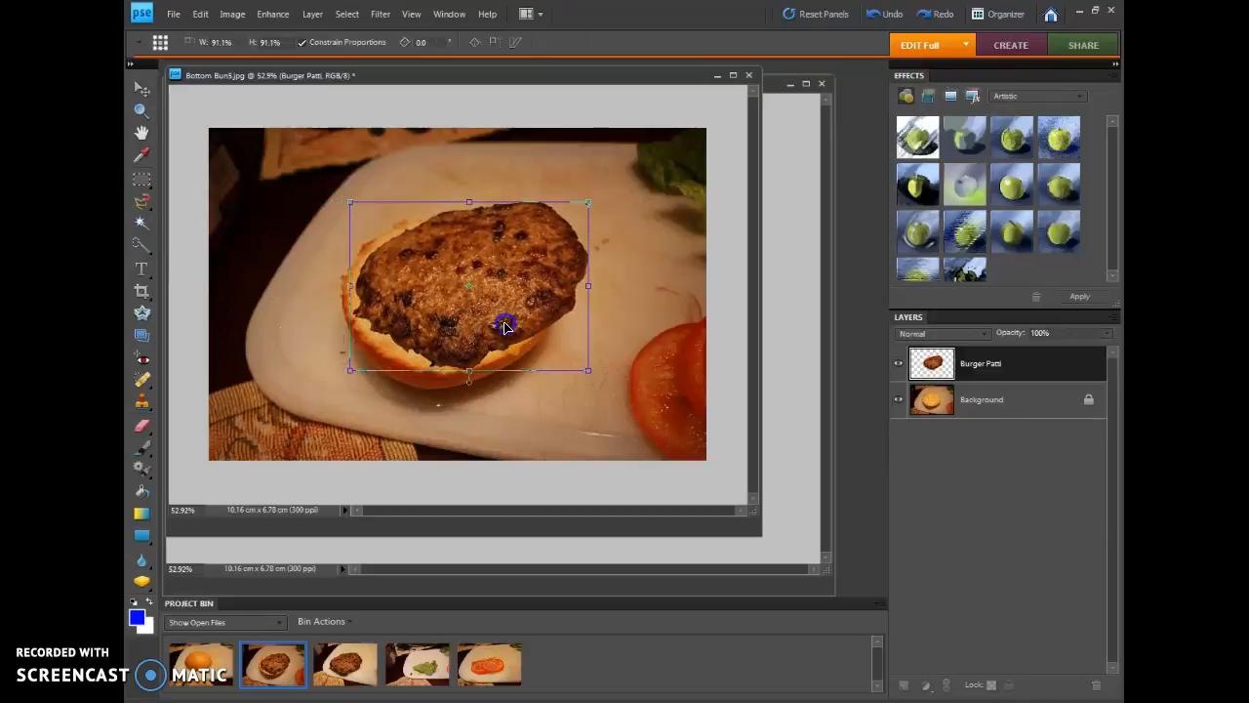
pyautogui.moveTo(507, 326); pyautogui.dragTo(485, 328)
pyautogui.moveTo(452, 387)
pyautogui.mouseDown()
pyautogui.moveTo(441, 388)
pyautogui.moveTo(460, 390)
pyautogui.mouseUp()
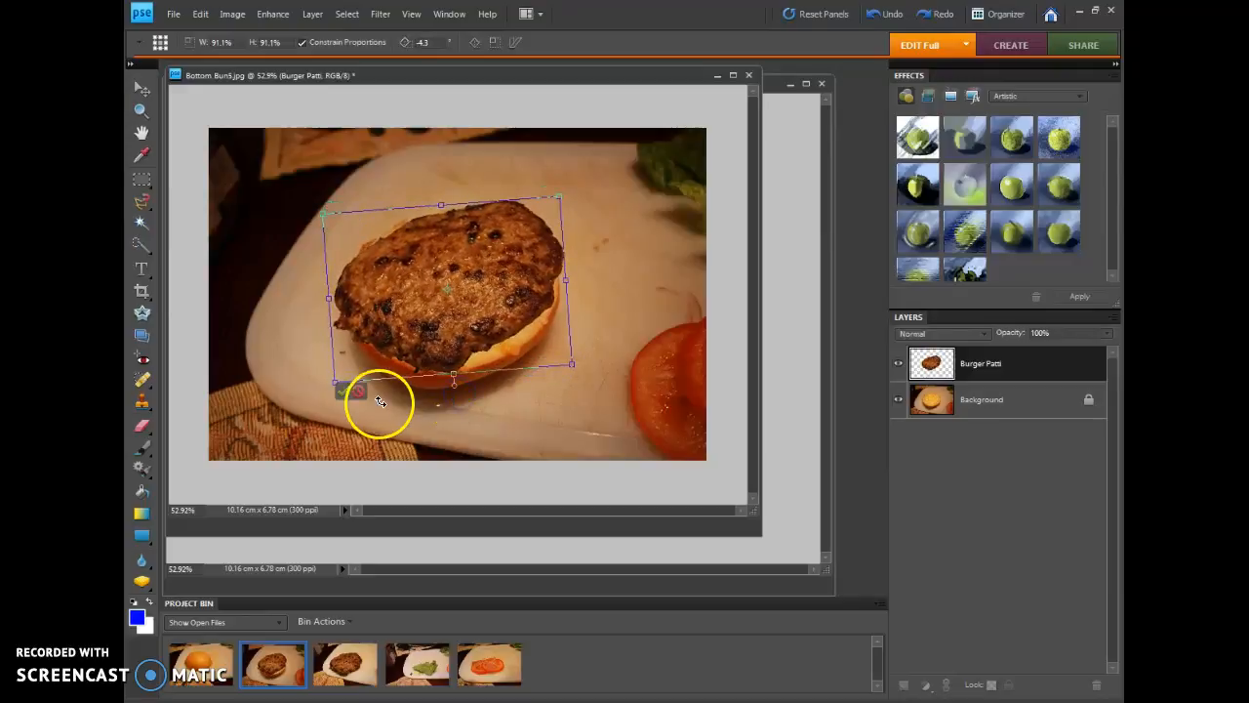
pyautogui.click(341, 392)
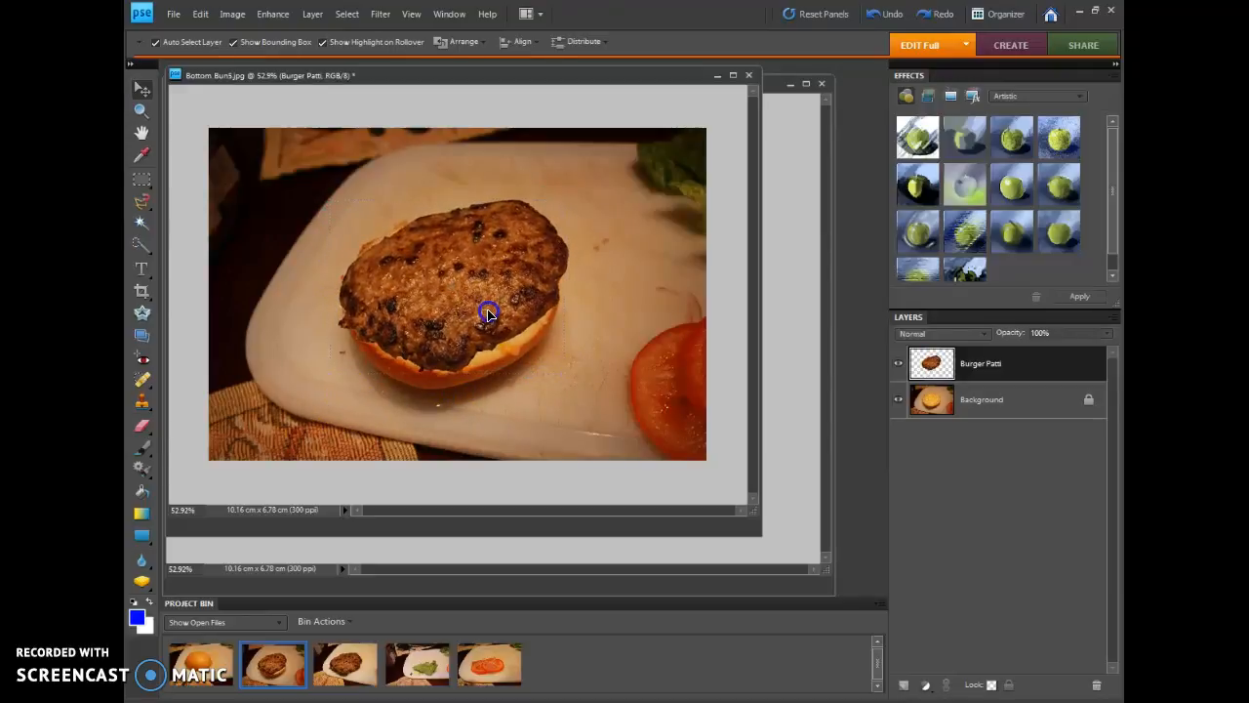
pyautogui.moveTo(481, 315); pyautogui.dragTo(479, 315)
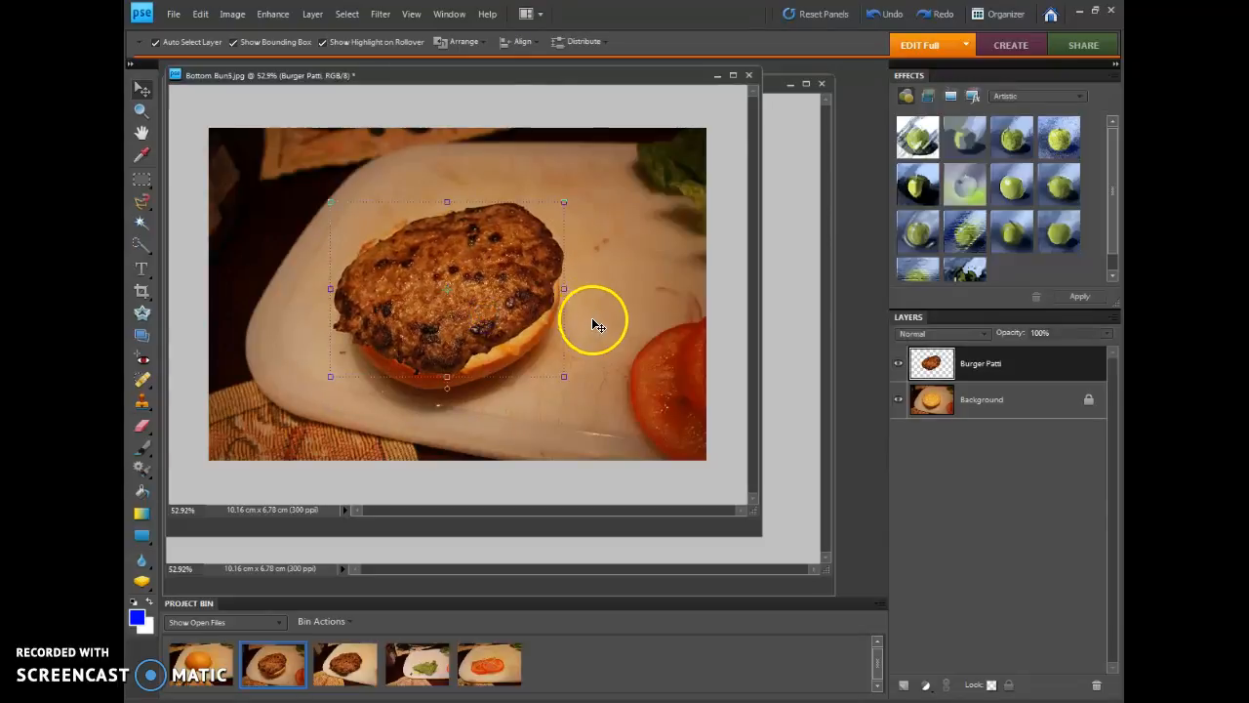
pyautogui.moveTo(470, 343); pyautogui.dragTo(485, 352)
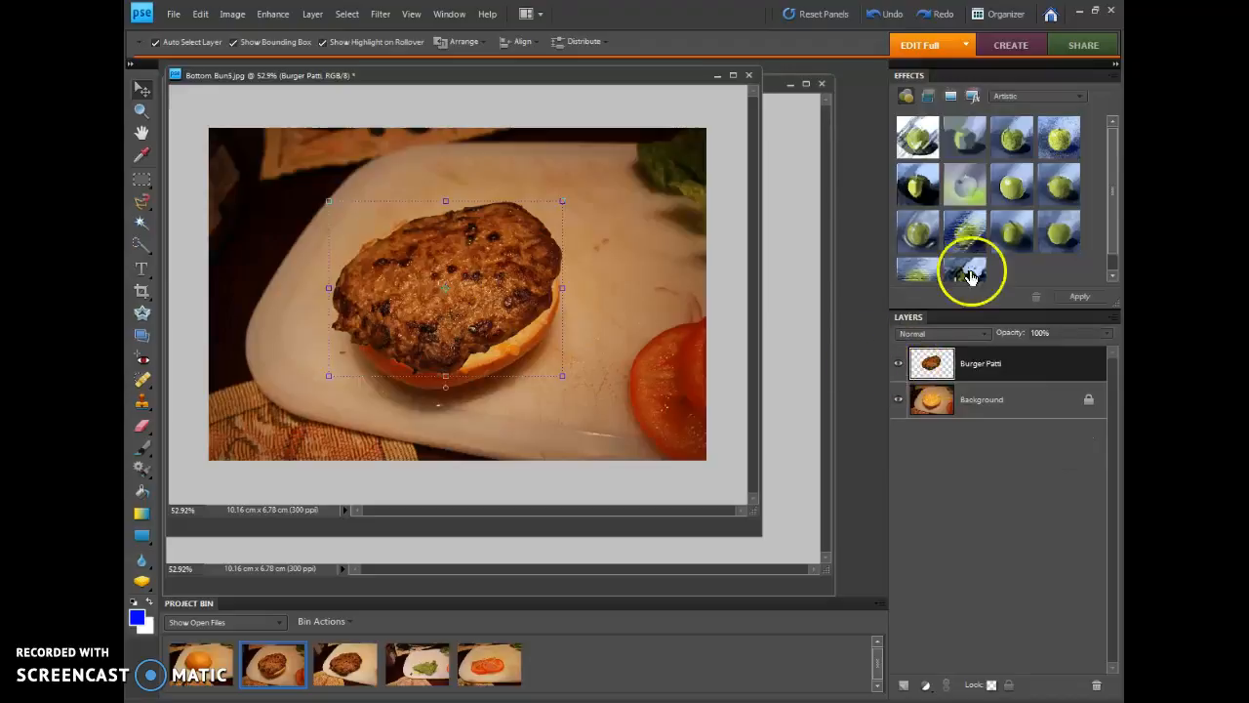
# Apply the Low drop shadow layer style to the Burger Patti layer
pyautogui.click(1033, 97)
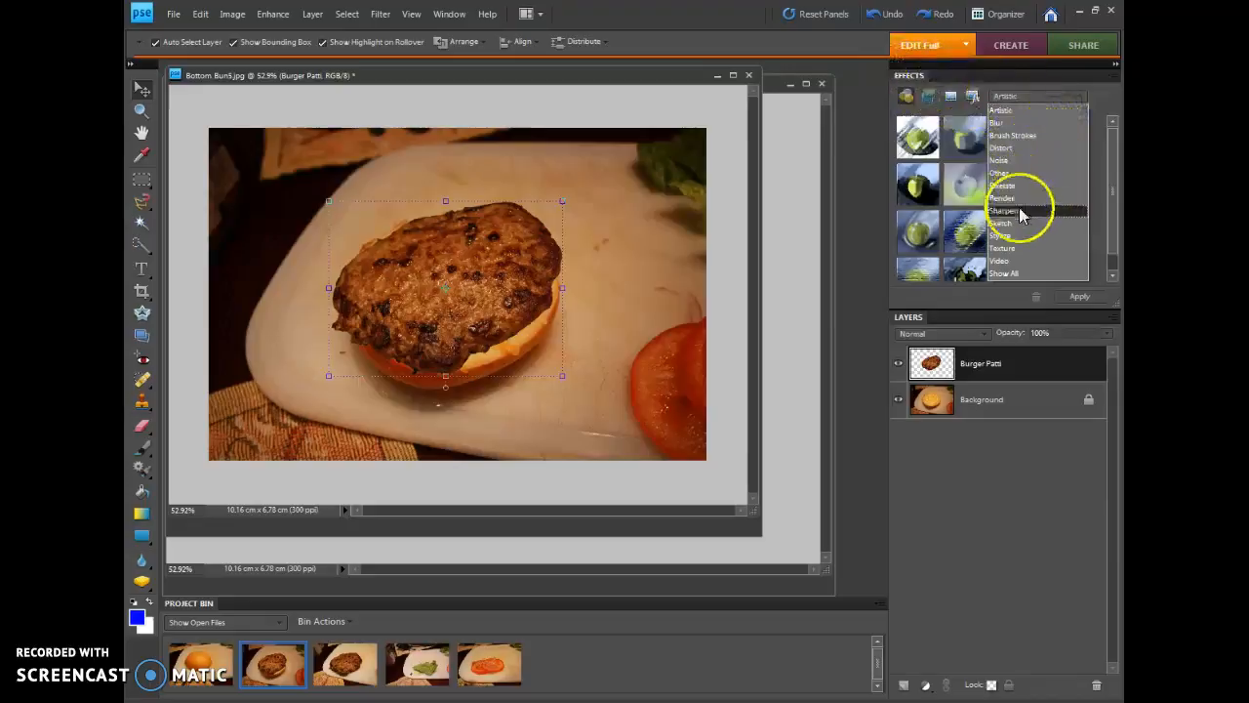
pyautogui.click(1005, 275)
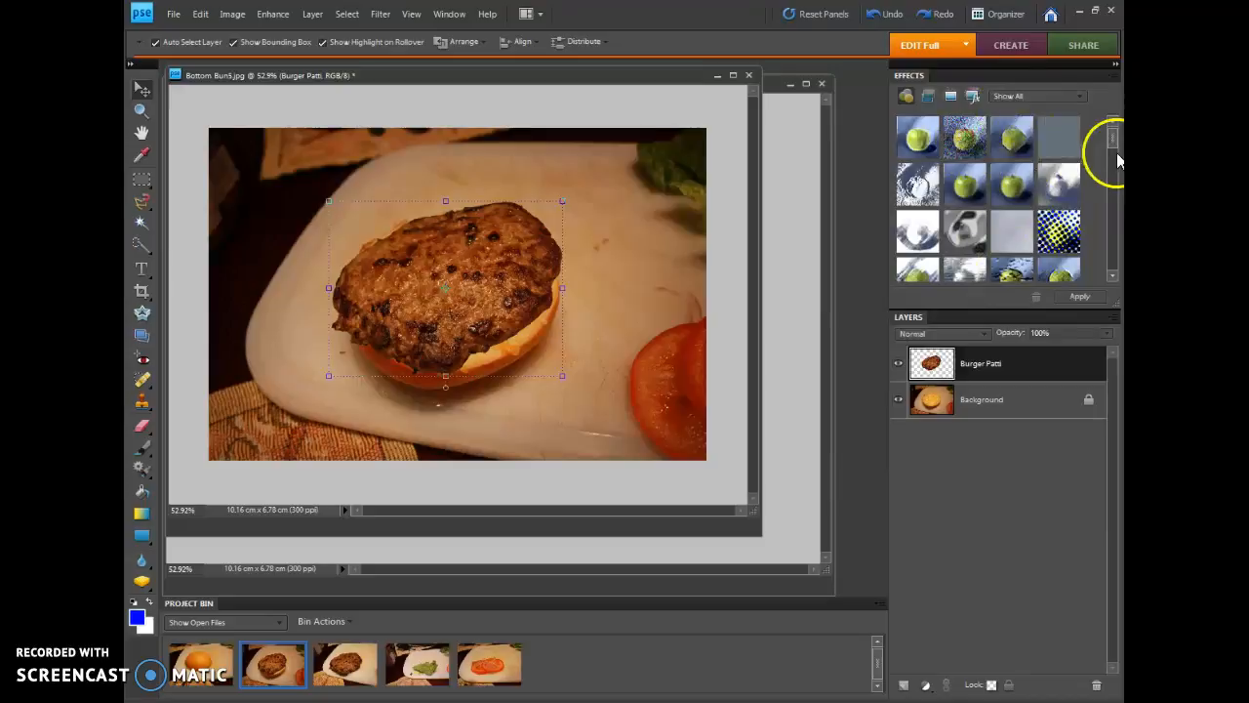
pyautogui.moveTo(1113, 154)
pyautogui.mouseDown()
pyautogui.moveTo(1106, 257)
pyautogui.moveTo(1110, 161)
pyautogui.mouseUp()
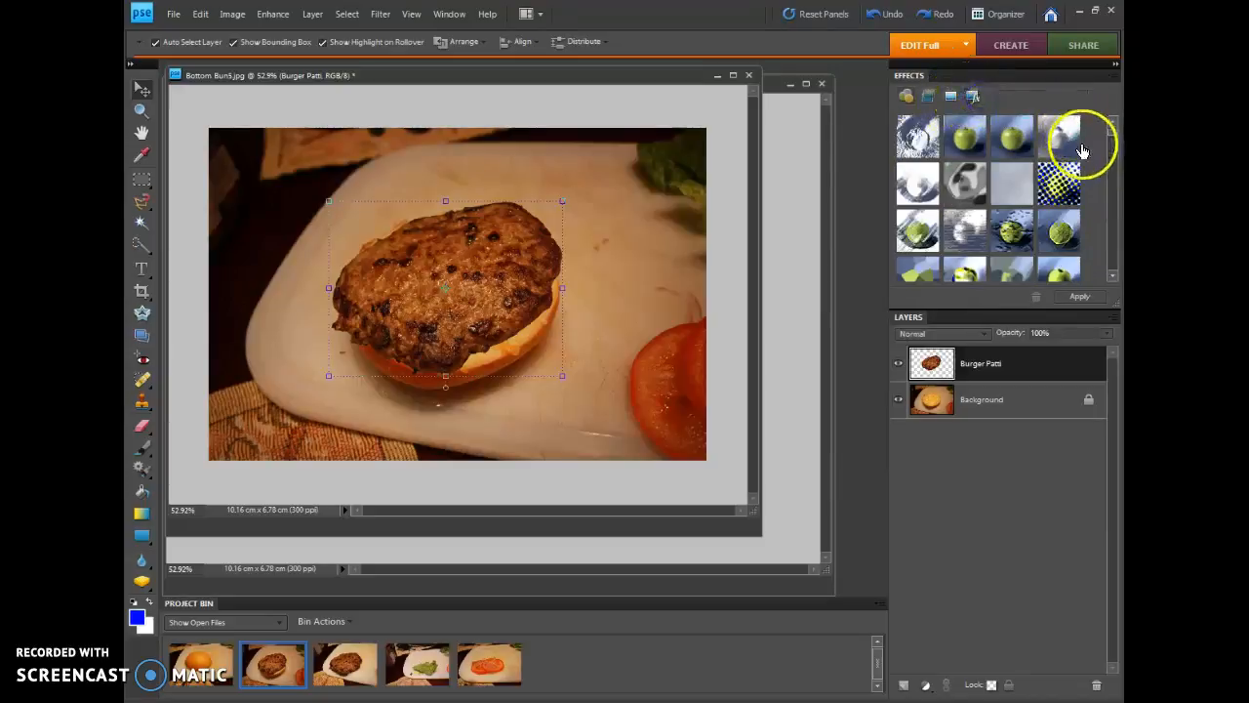
pyautogui.moveTo(1111, 143); pyautogui.dragTo(1114, 200)
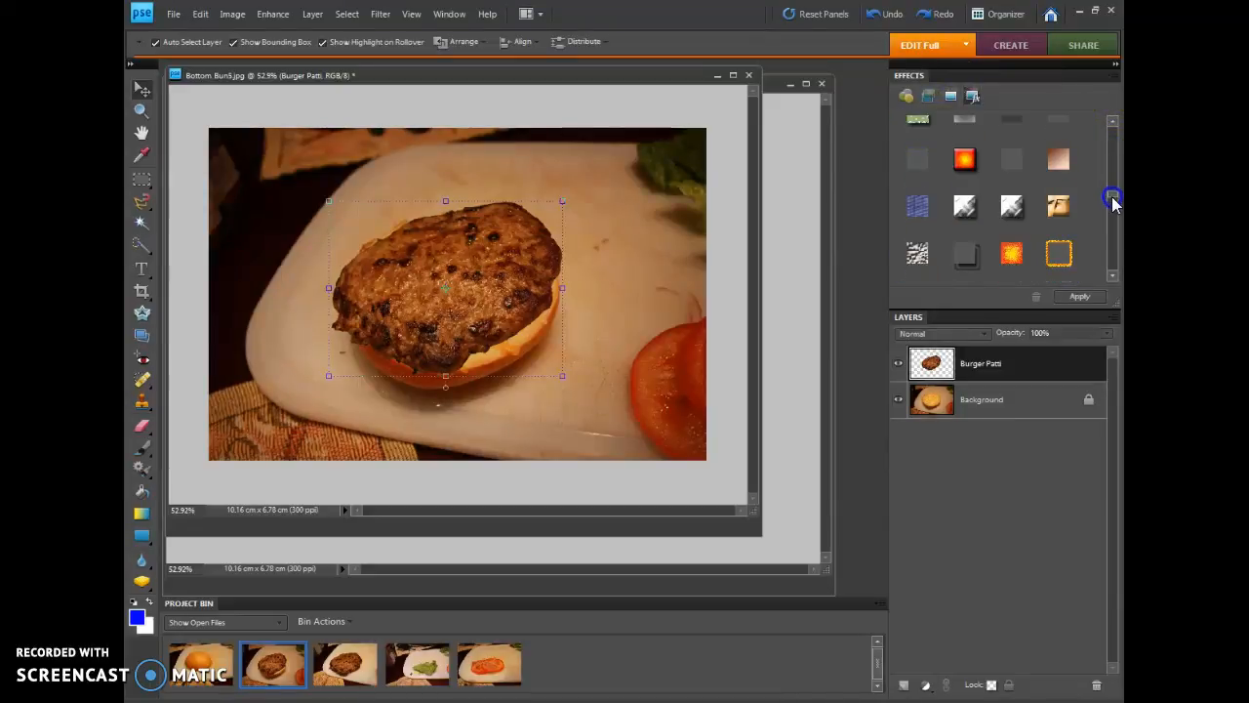
pyautogui.click(967, 184)
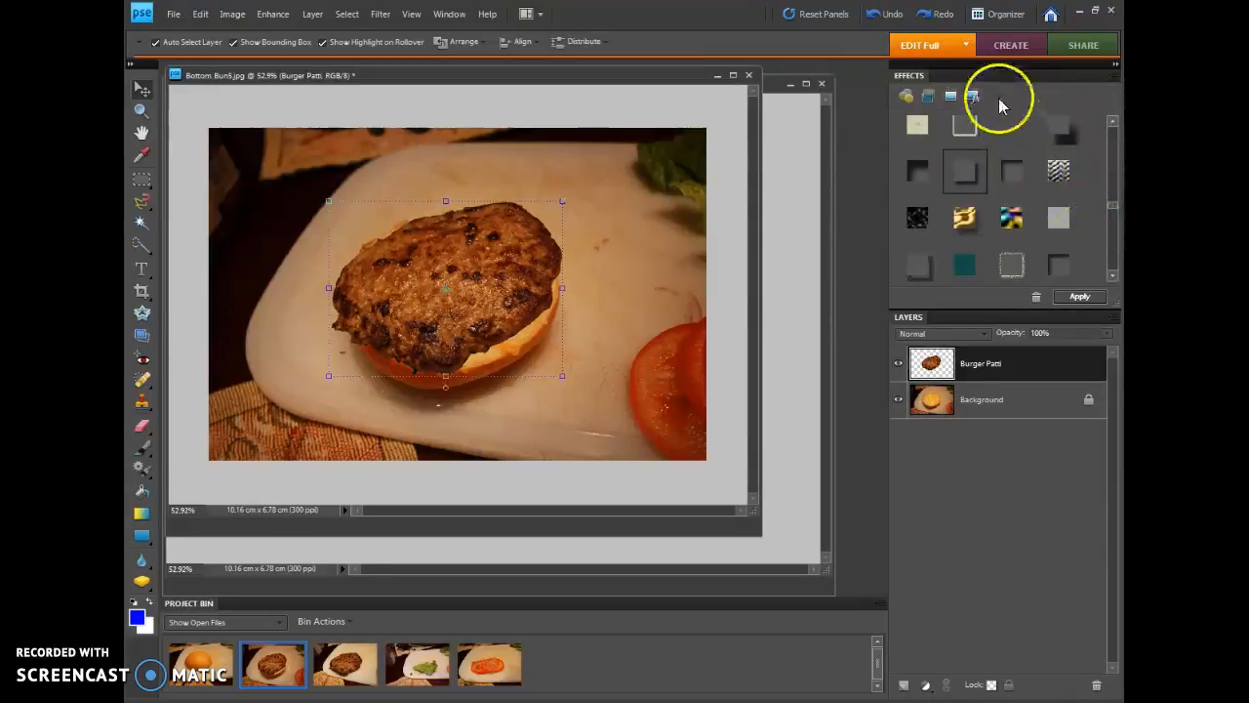
pyautogui.click(963, 174)
pyautogui.click(1075, 295)
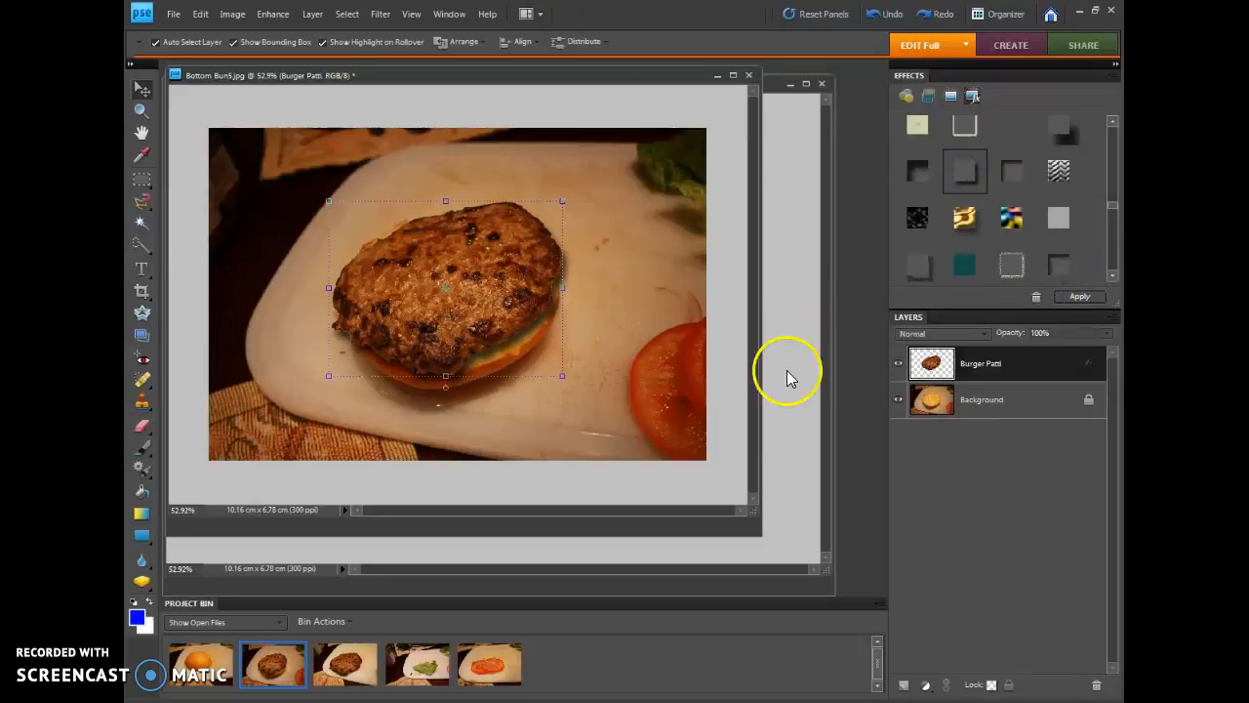
pyautogui.doubleClick(1092, 365)
pyautogui.moveTo(615, 145); pyautogui.dragTo(717, 147)
pyautogui.click(851, 141)
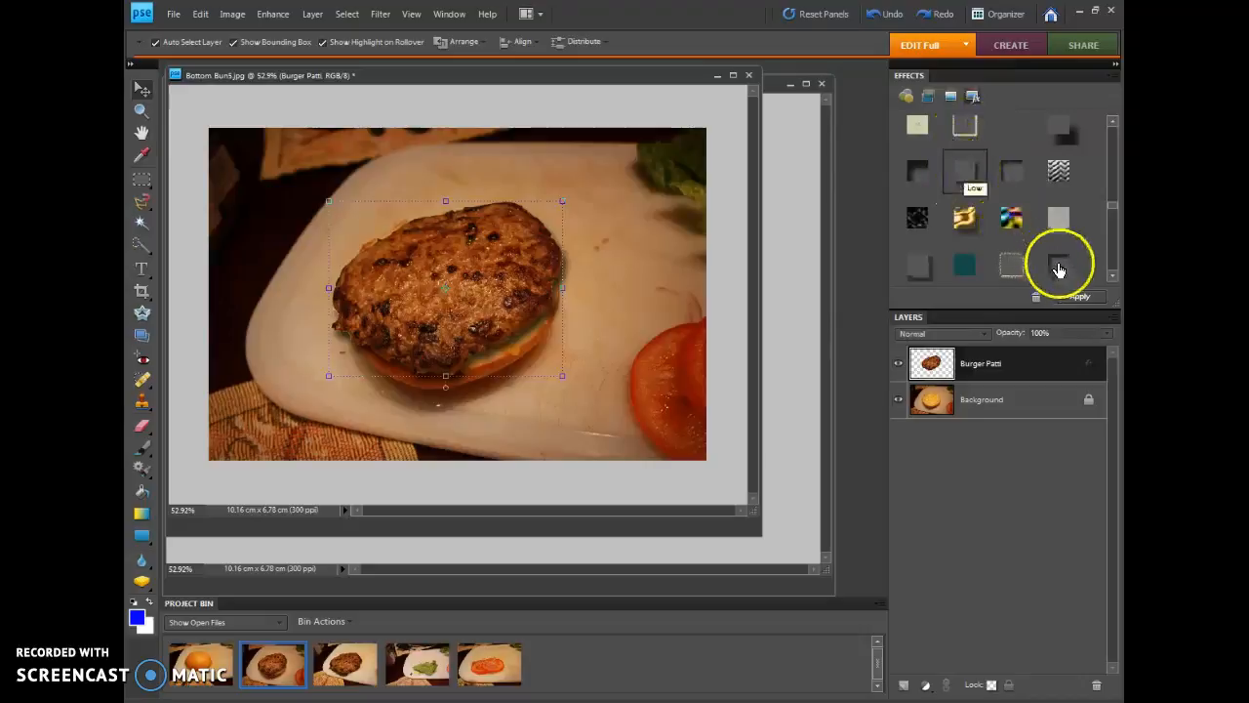
# Set the Burger Patti drop shadow to size 24 px, distance 13 px and opacity 94%, with a lighting angle of 111°
pyautogui.doubleClick(1090, 369)
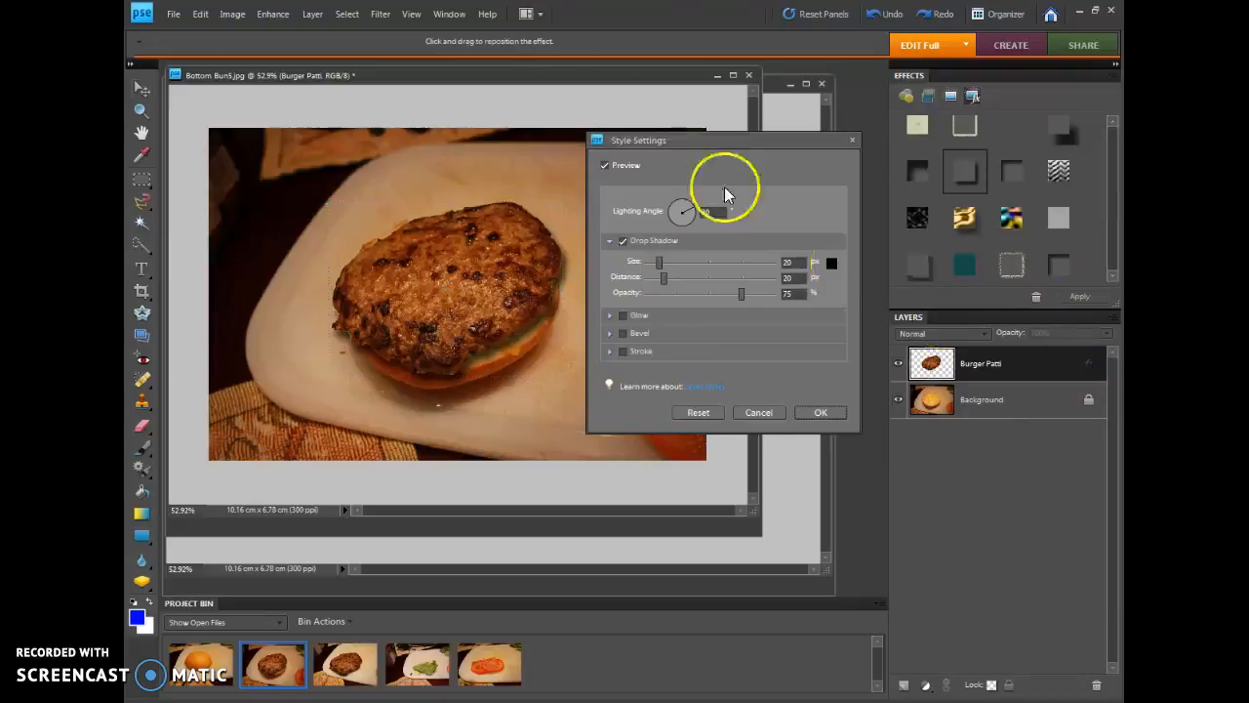
pyautogui.moveTo(708, 140); pyautogui.dragTo(728, 88)
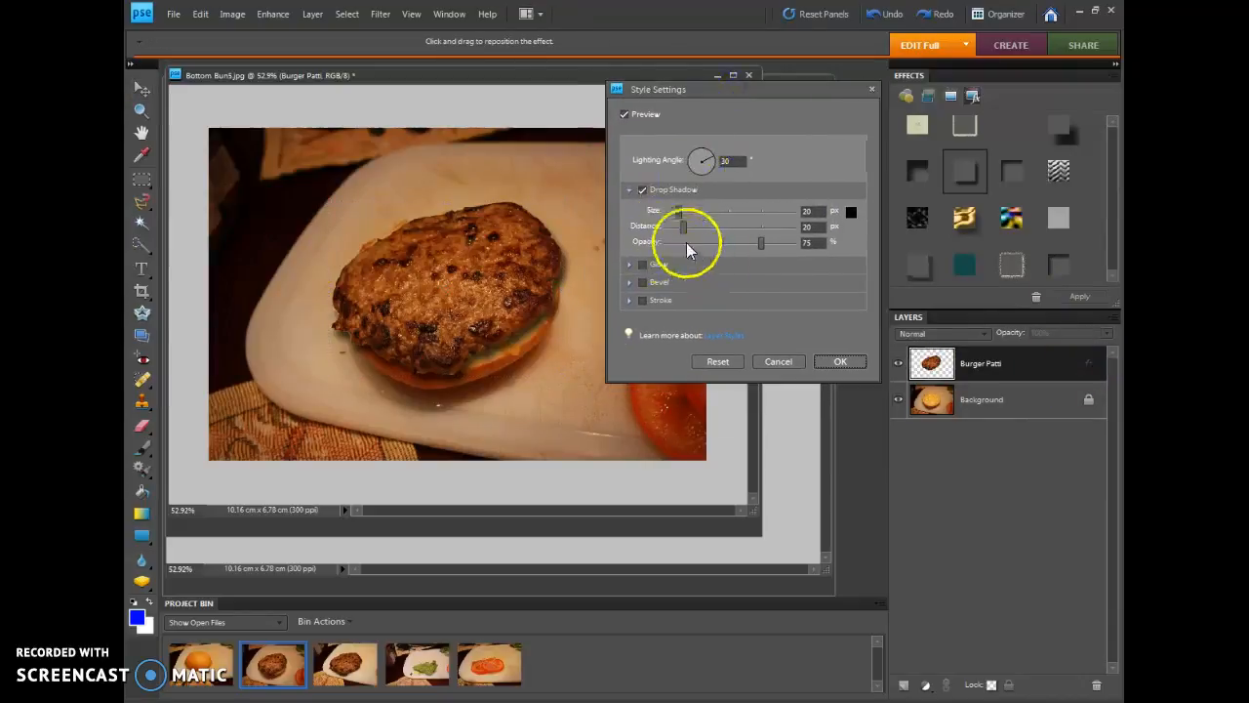
pyautogui.moveTo(679, 214); pyautogui.dragTo(673, 214)
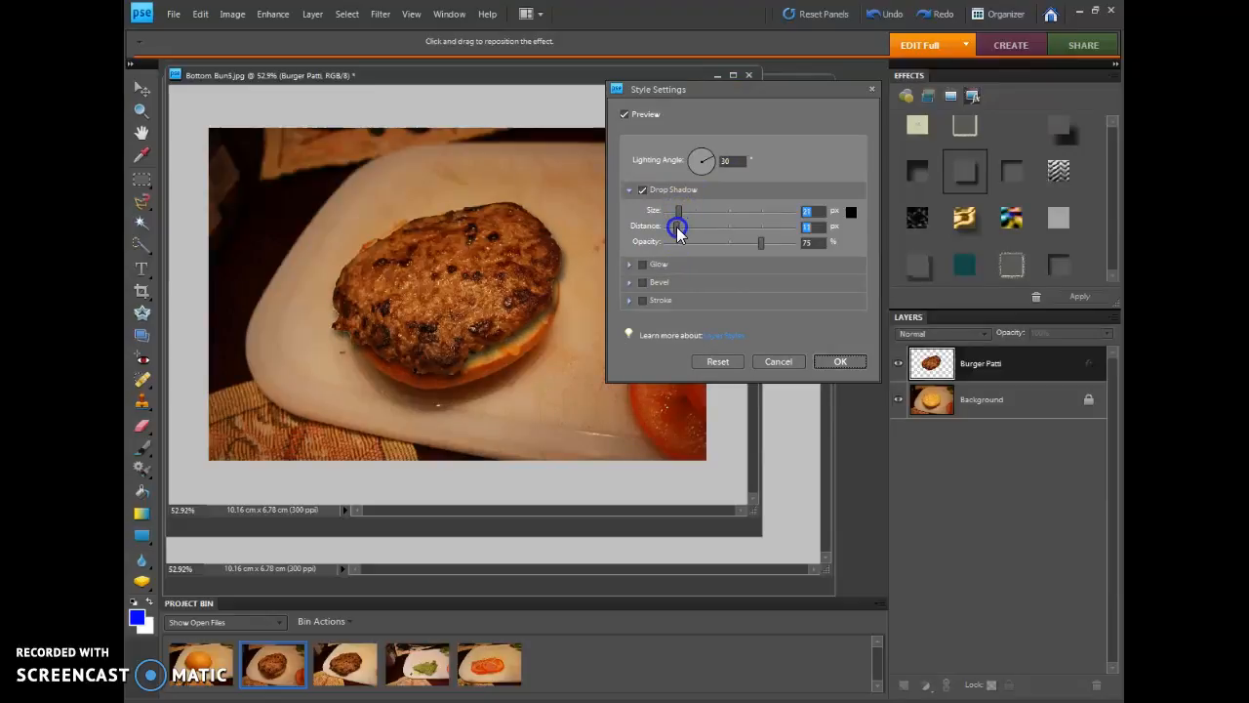
pyautogui.moveTo(758, 245)
pyautogui.mouseDown()
pyautogui.moveTo(744, 245)
pyautogui.moveTo(765, 248)
pyautogui.mouseUp()
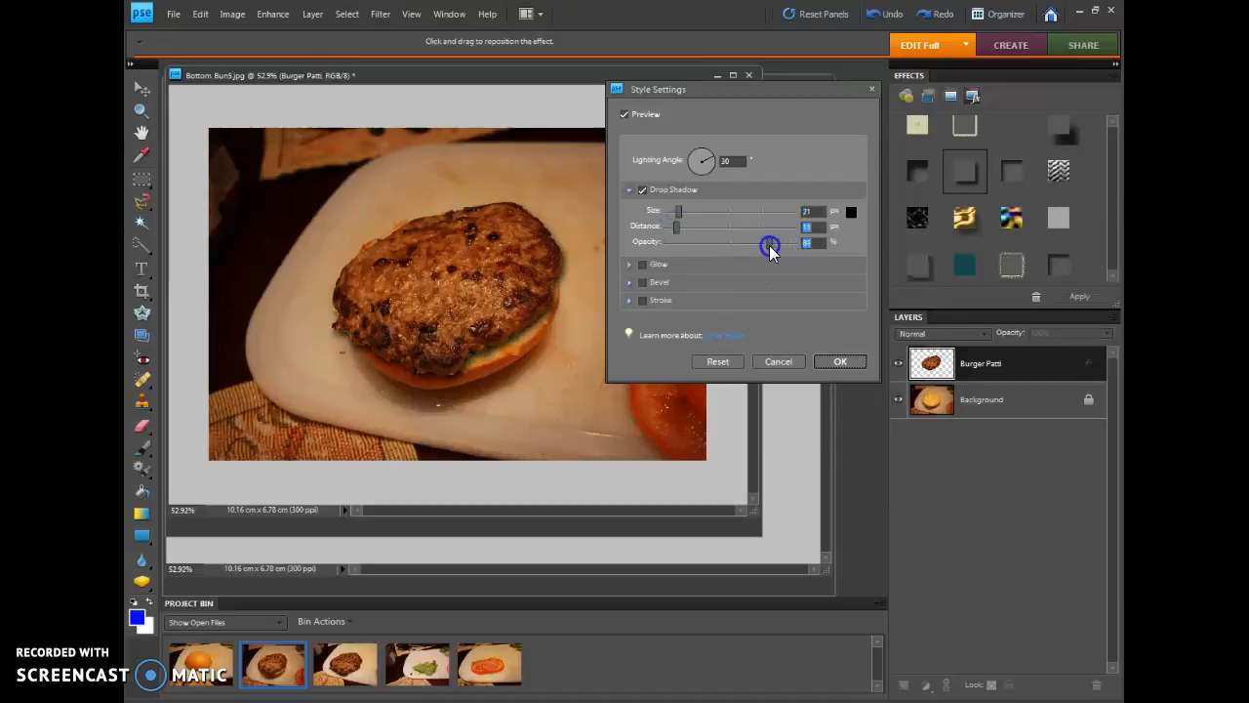
pyautogui.moveTo(676, 226); pyautogui.dragTo(682, 211)
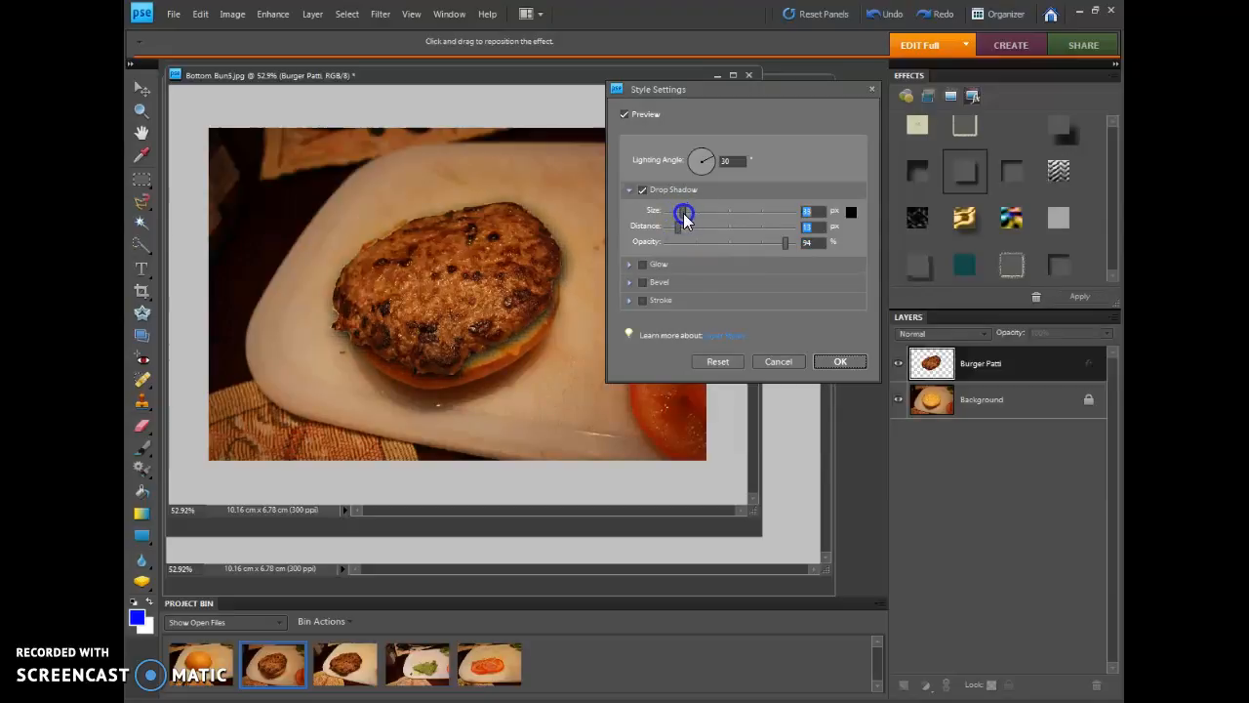
pyautogui.moveTo(681, 212); pyautogui.dragTo(679, 211)
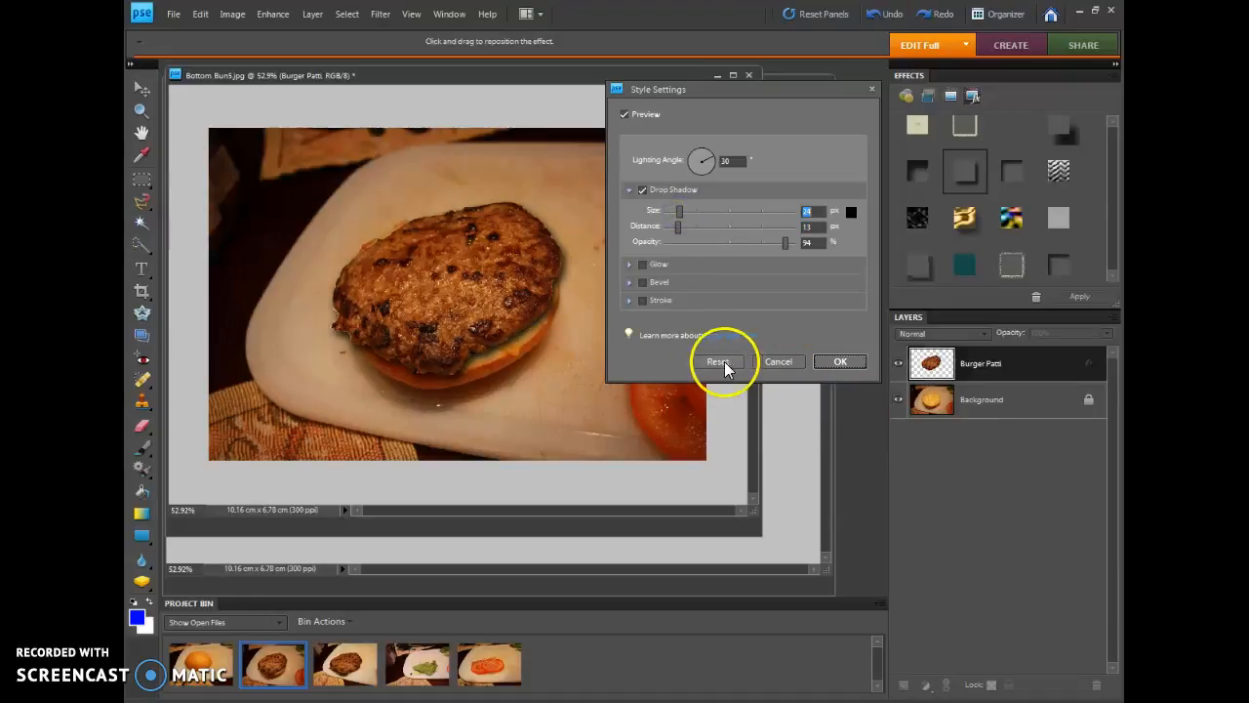
pyautogui.moveTo(711, 159); pyautogui.dragTo(691, 125)
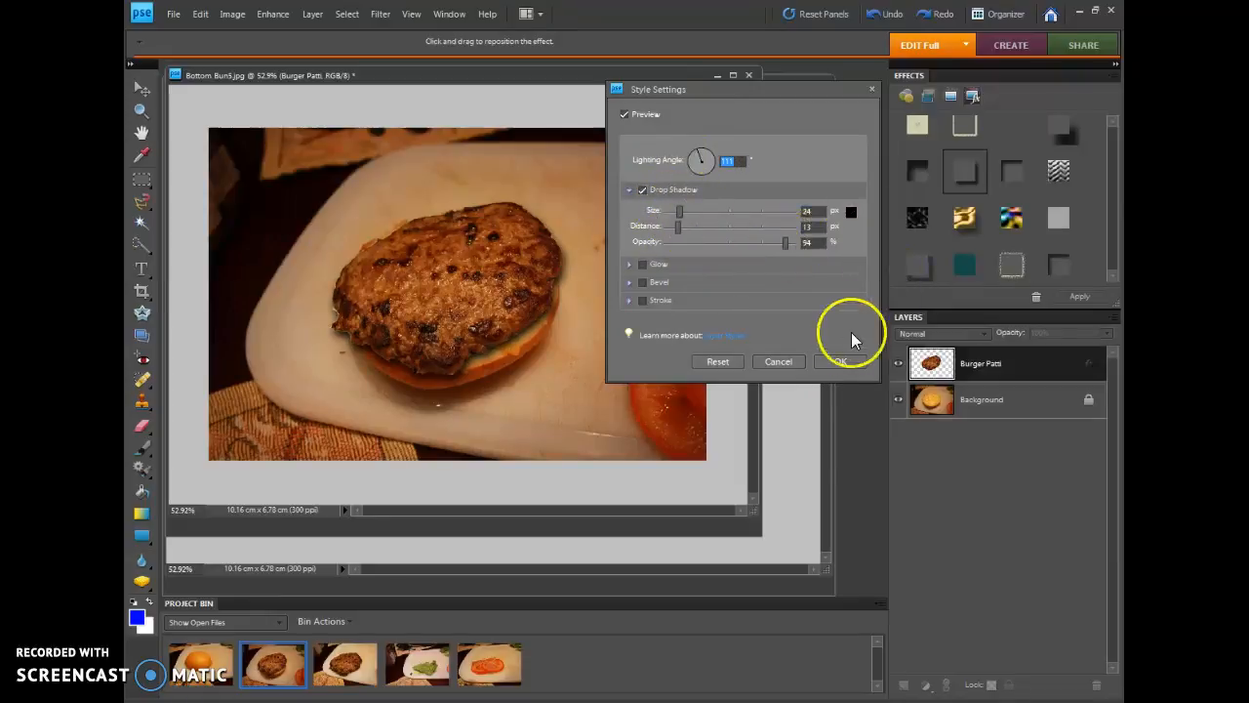
pyautogui.click(841, 362)
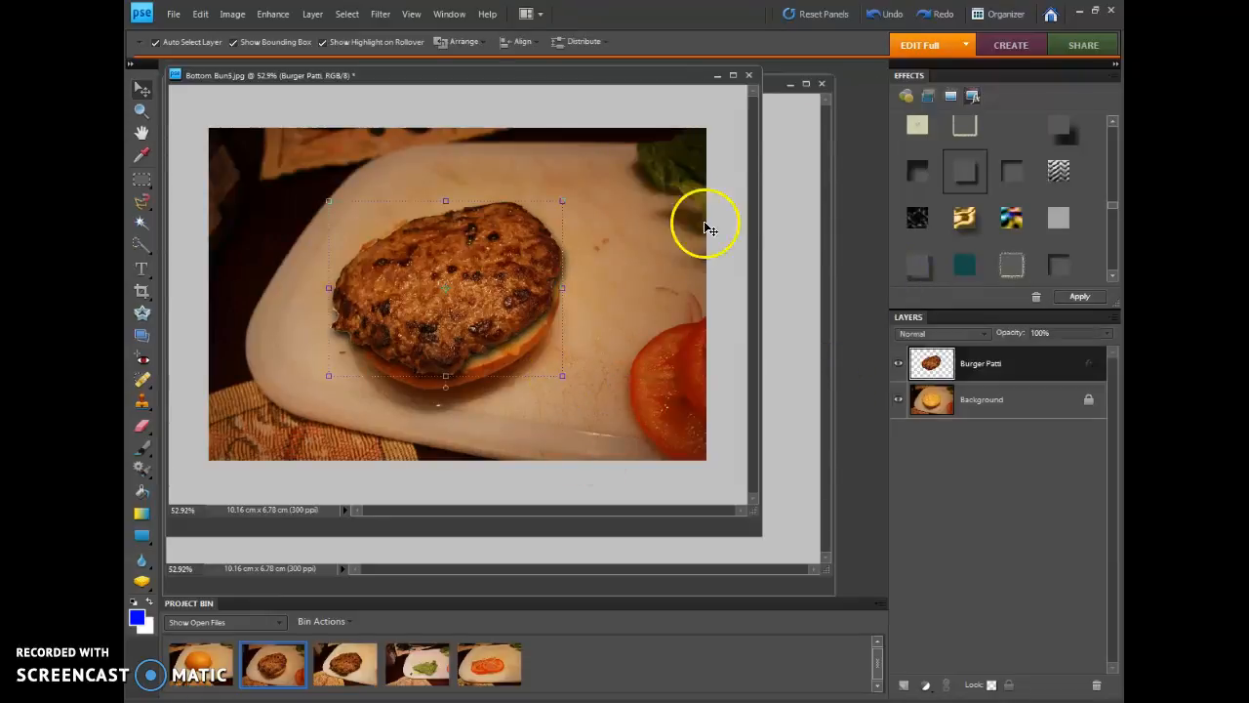
# Move the Bottom Bun5.jpg window out of the way and close Burger4.jpg without saving its changes
pyautogui.moveTo(663, 80); pyautogui.dragTo(733, 193)
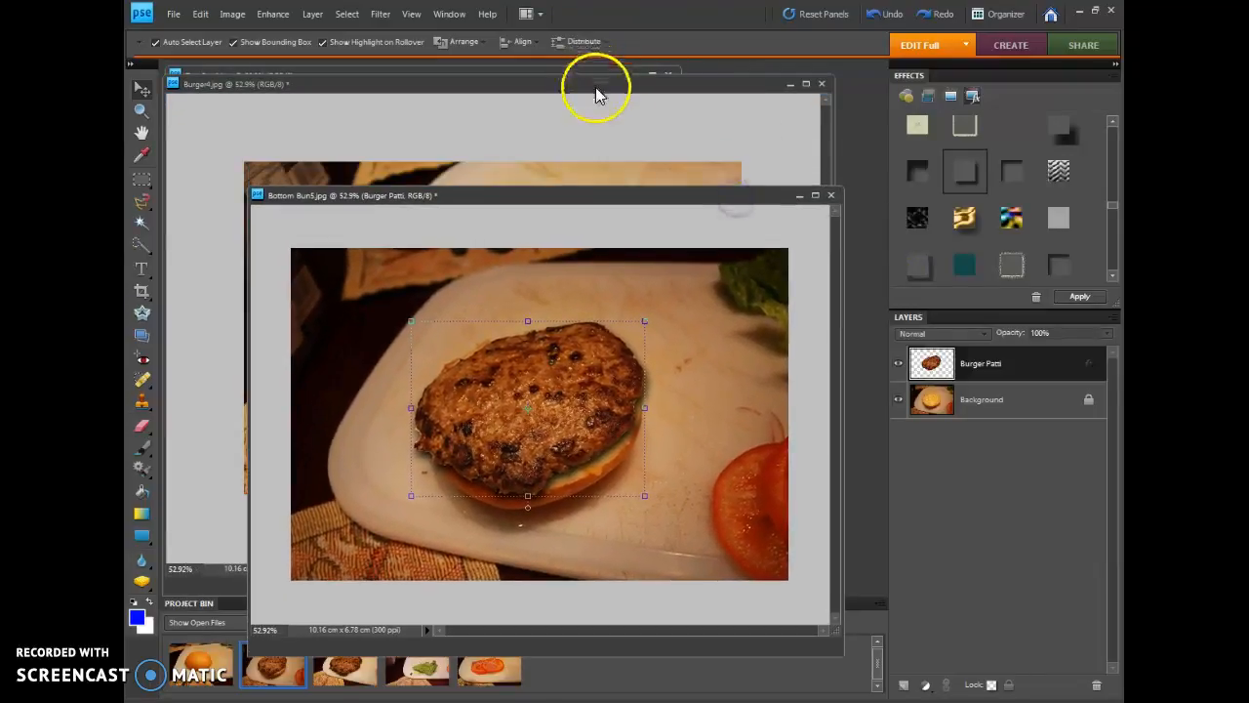
pyautogui.click(597, 97)
pyautogui.click(821, 83)
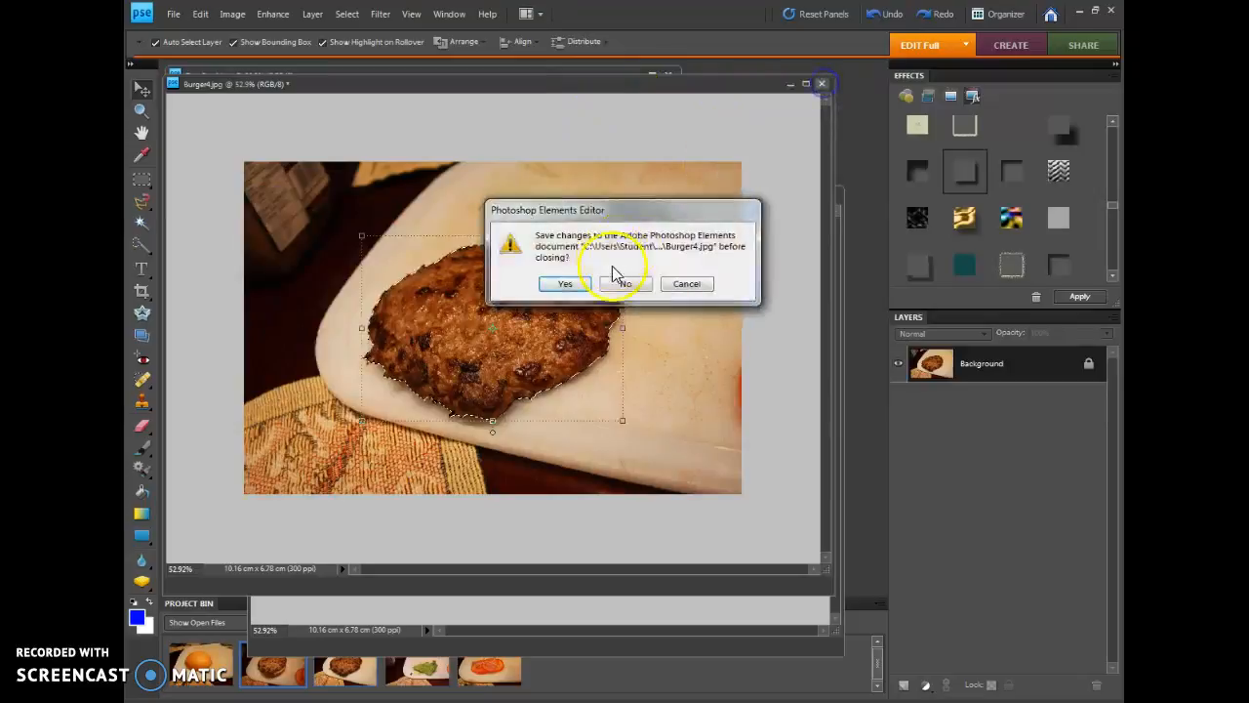
pyautogui.click(626, 283)
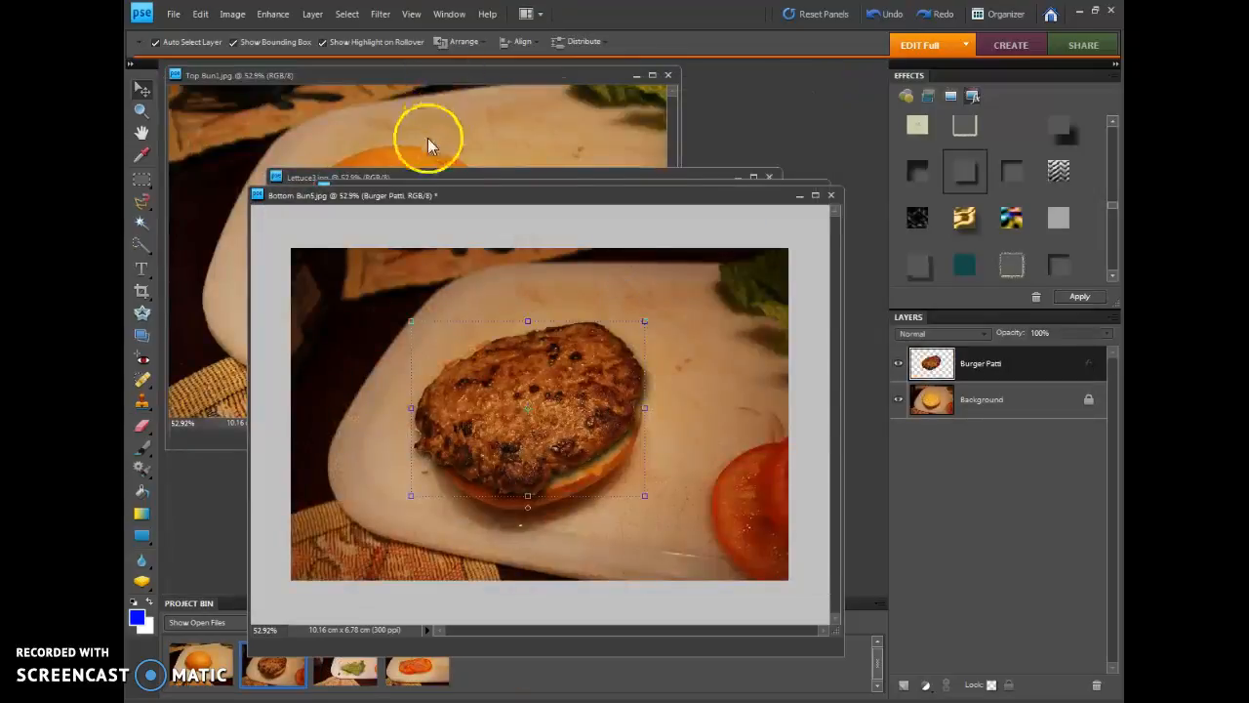
# Reposition the Top Bun1.jpg window, bring Lettuce3.jpg to the front and enlarge its window around the lettuce
pyautogui.click(421, 169)
pyautogui.moveTo(474, 71); pyautogui.dragTo(851, 55)
pyautogui.moveTo(741, 69); pyautogui.dragTo(606, 92)
pyautogui.click(361, 671)
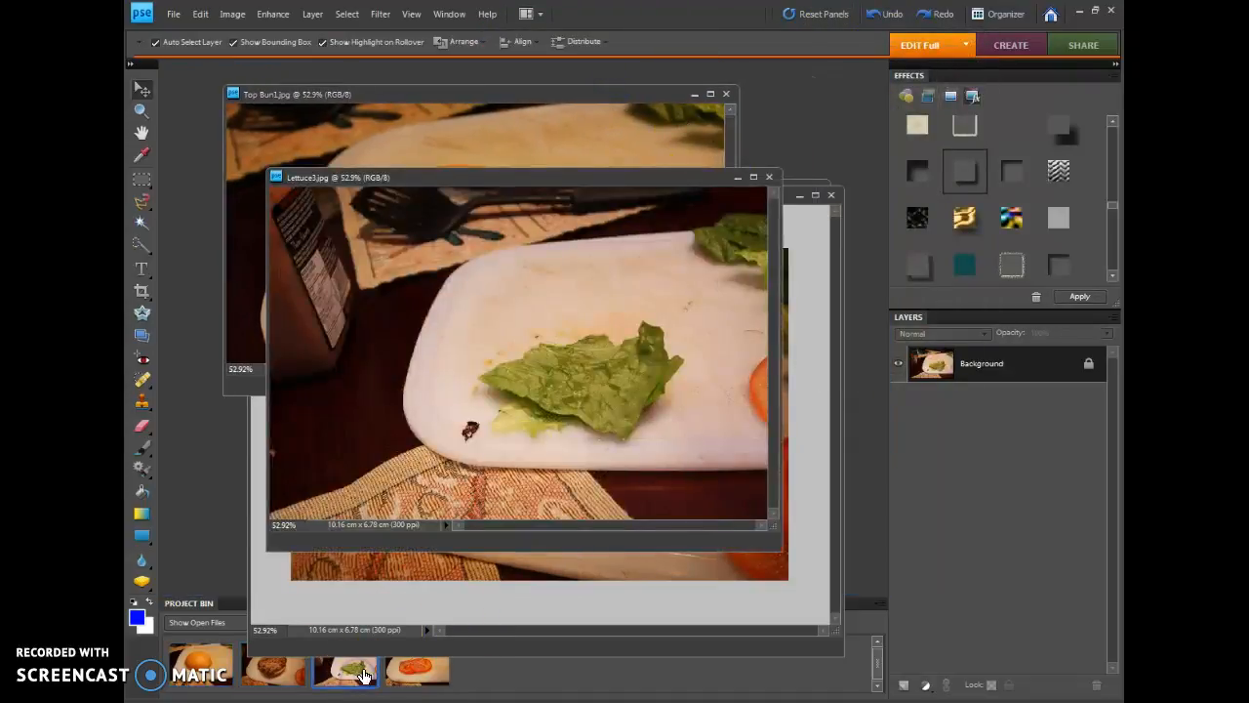
pyautogui.click(142, 111)
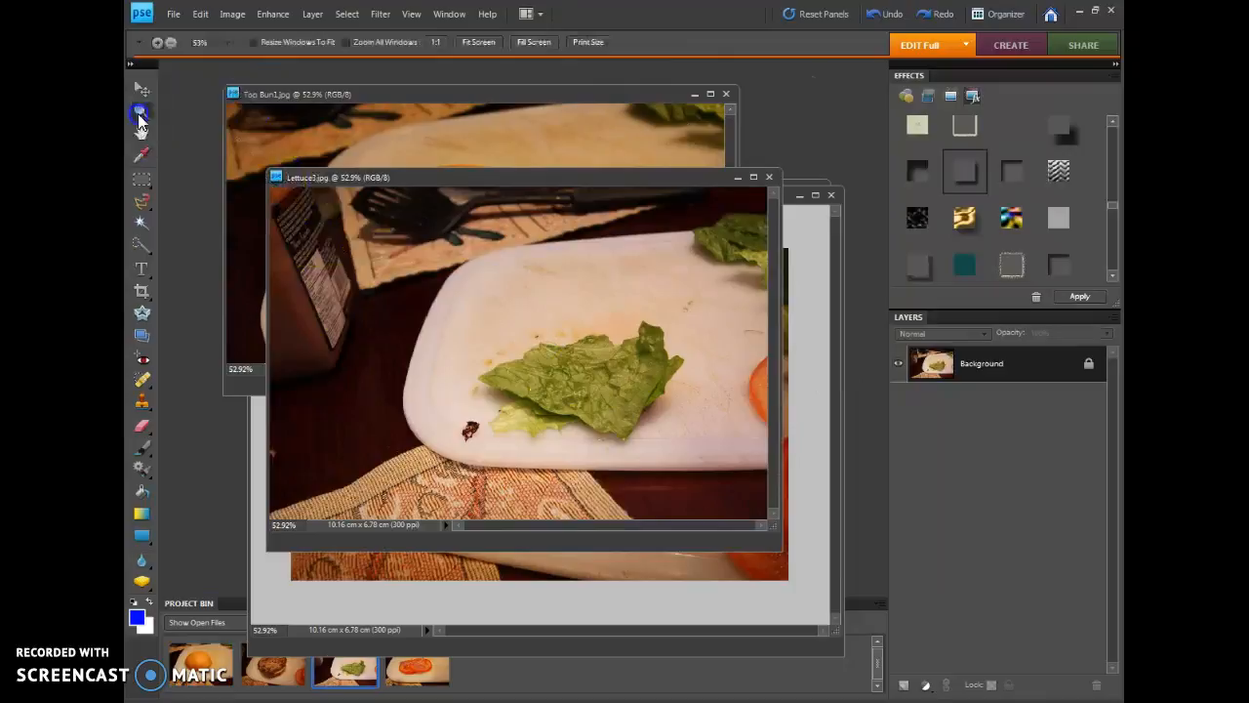
pyautogui.moveTo(414, 285); pyautogui.dragTo(715, 479)
pyautogui.moveTo(772, 525); pyautogui.dragTo(872, 594)
# Select the lettuce by tracing its complete outline, including the pale lower leaf, with the Magnetic Lasso Tool, removing stray anchor points
pyautogui.click(145, 204)
pyautogui.click(418, 344)
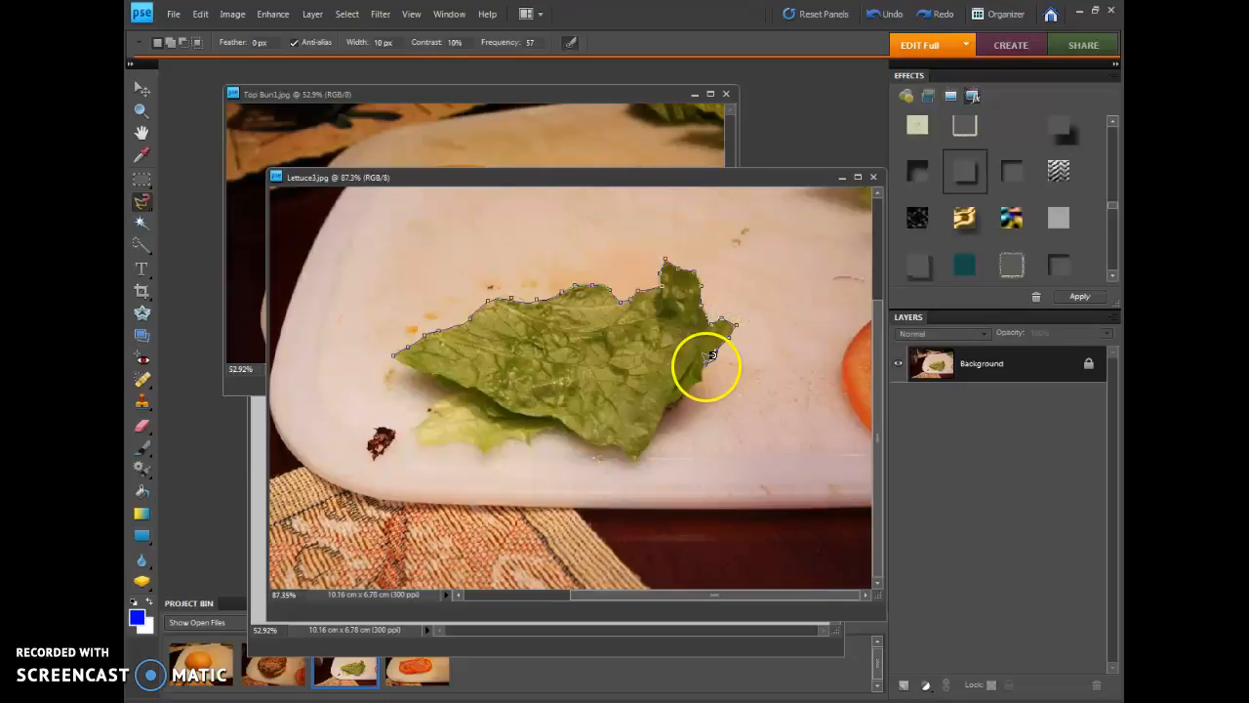
pyautogui.click(704, 383)
pyautogui.click(682, 397)
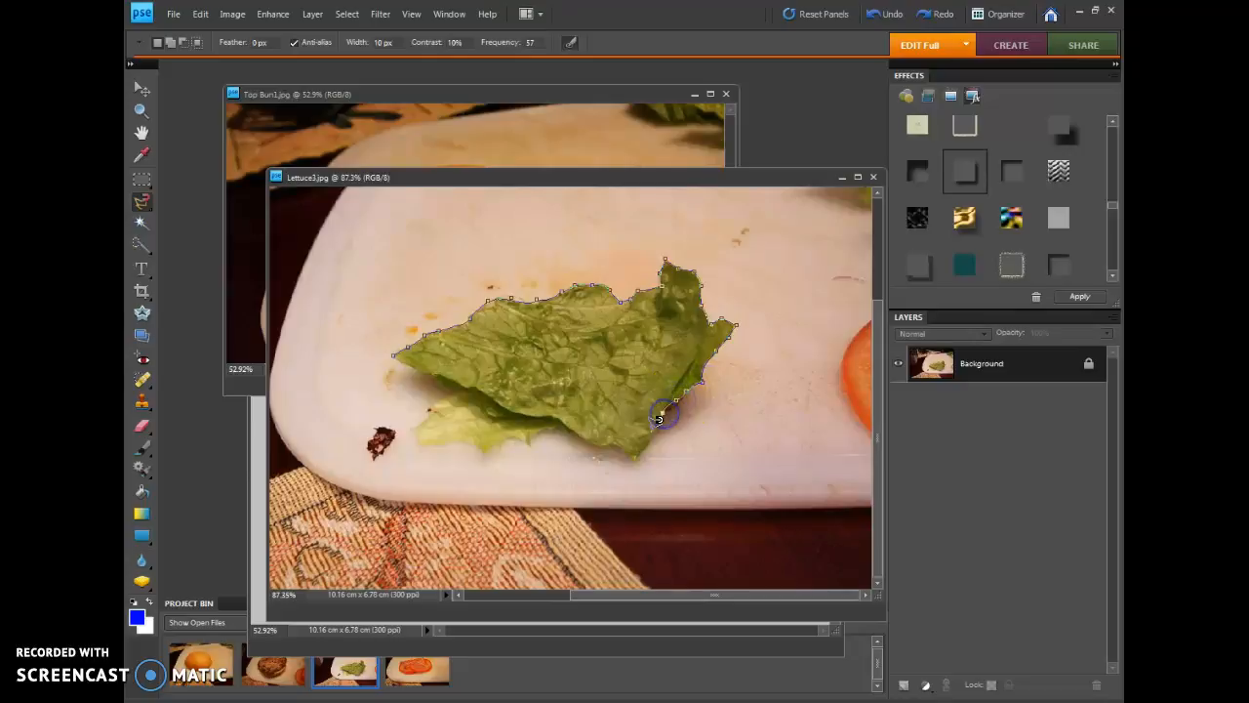
pyautogui.click(635, 463)
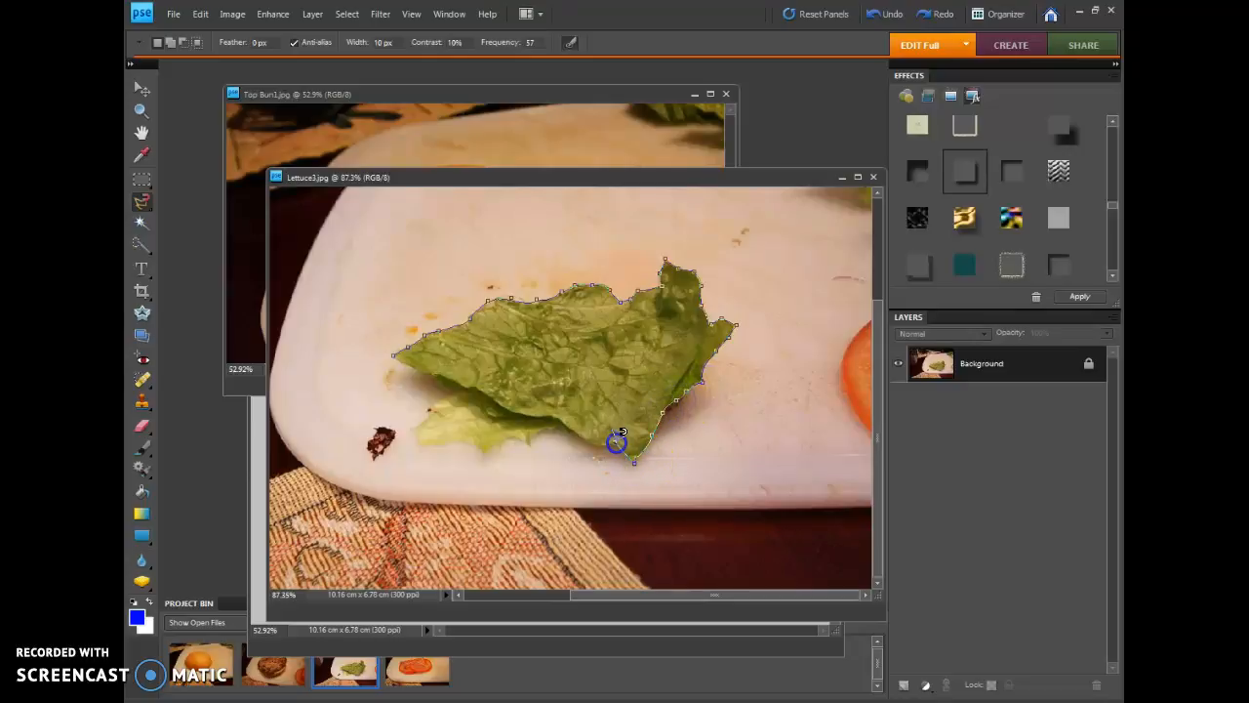
pyautogui.click(557, 431)
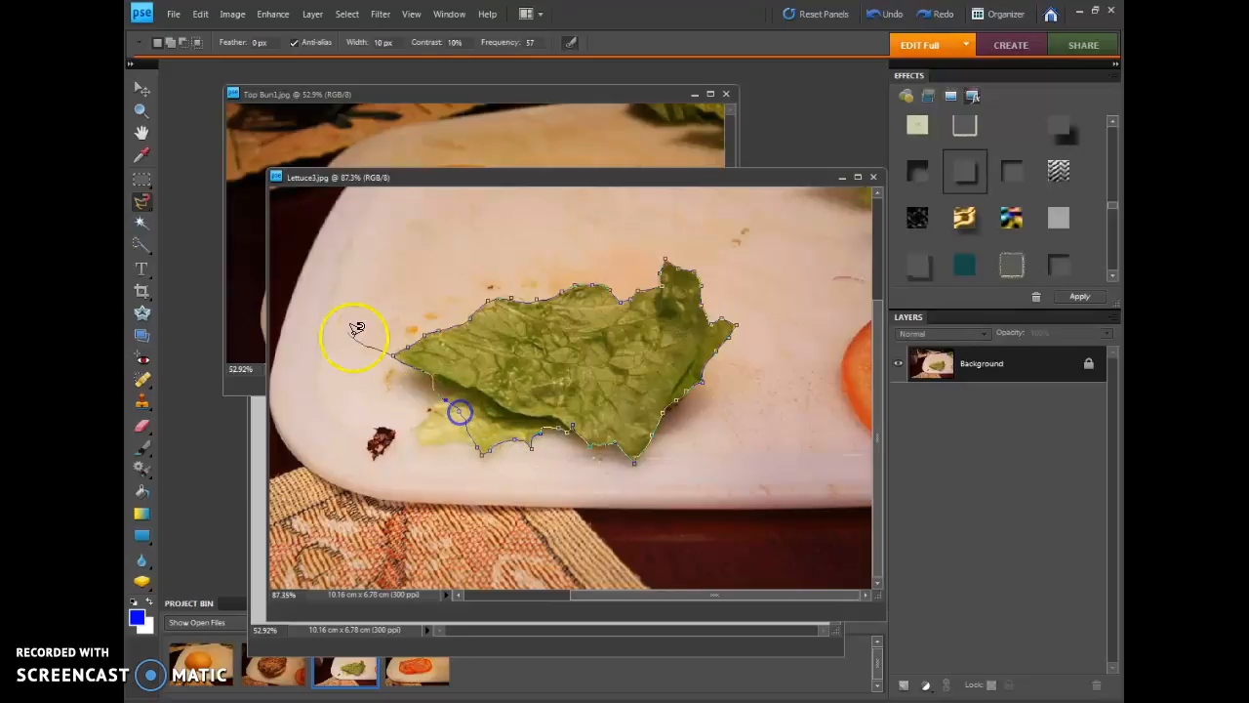
pyautogui.click(311, 384)
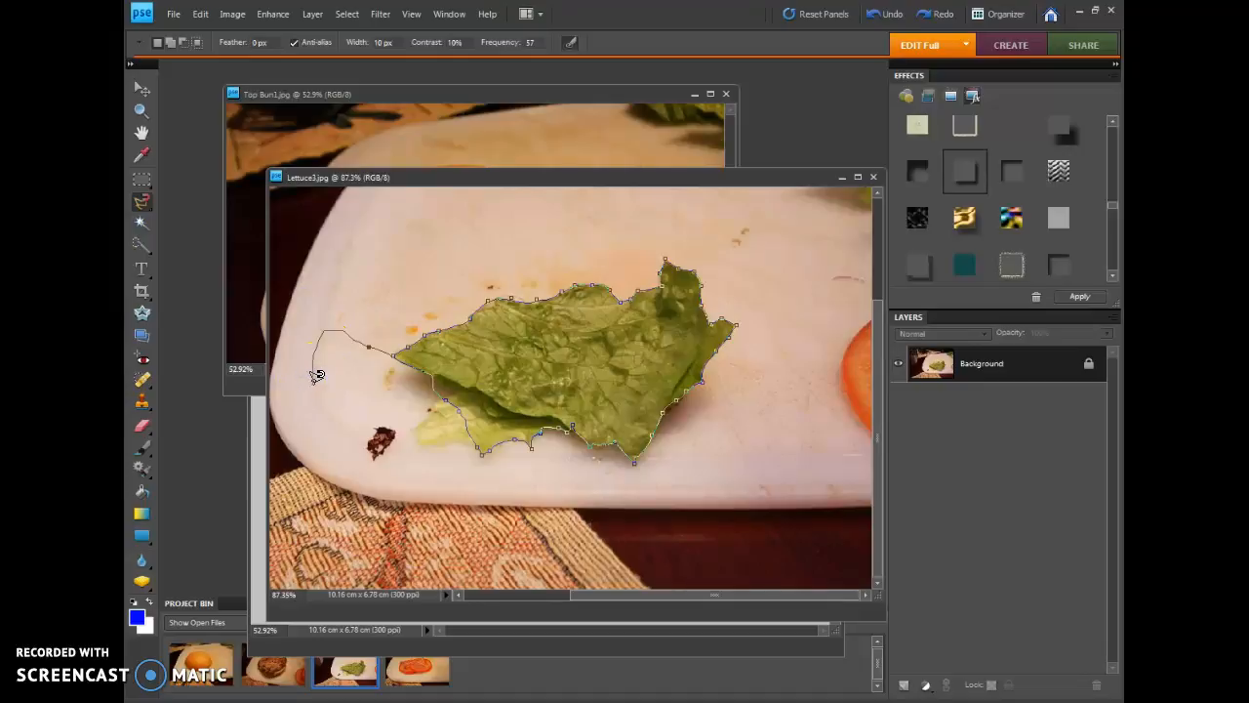
pyautogui.press('Delete')
pyautogui.press('Delete')
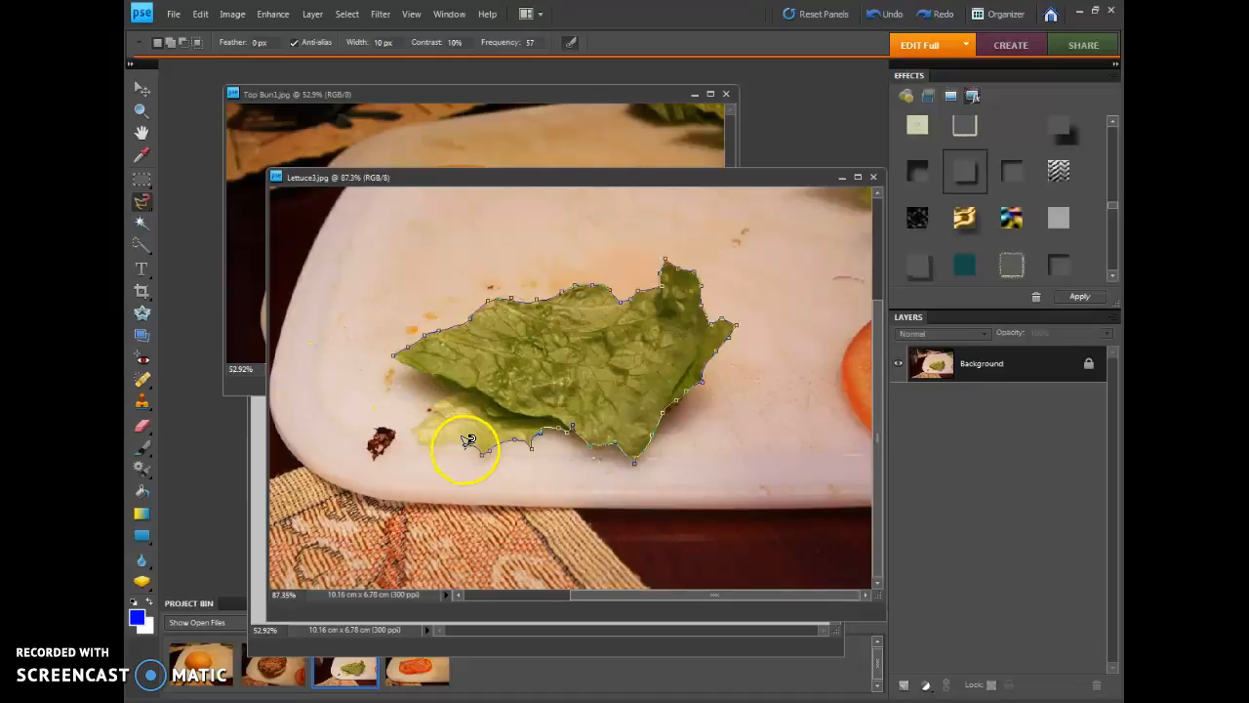
pyautogui.click(464, 443)
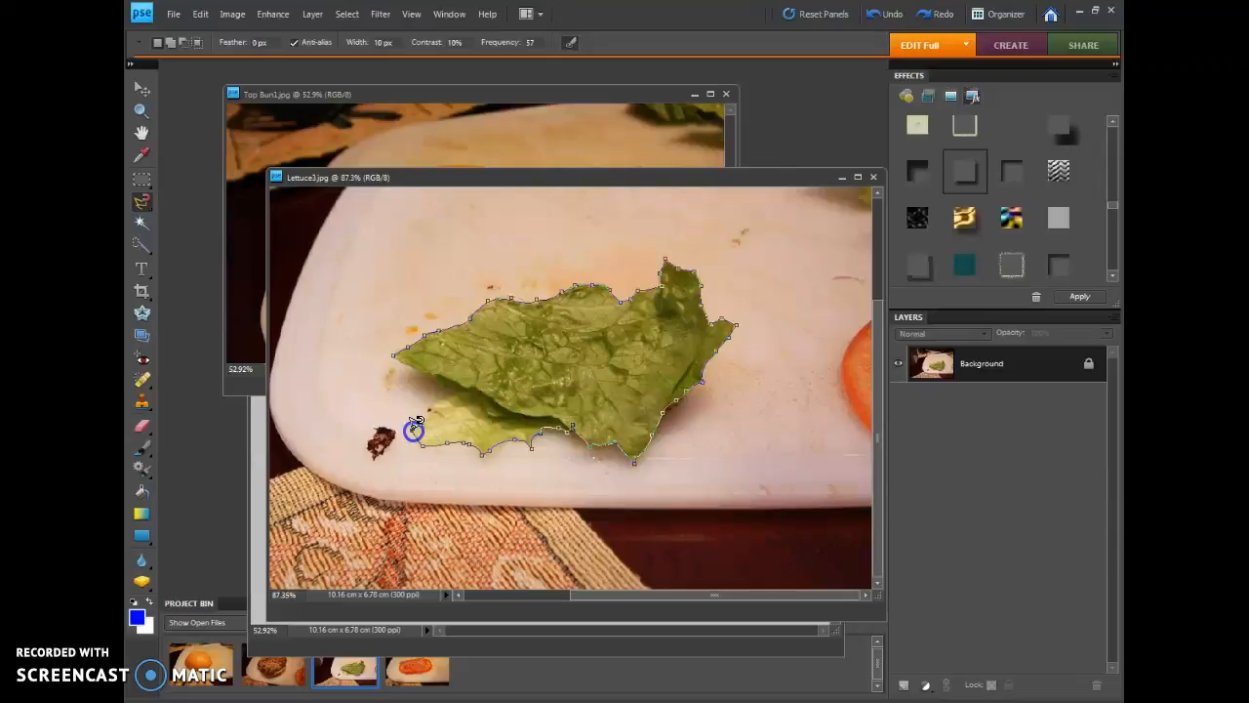
pyautogui.click(458, 393)
pyautogui.click(399, 346)
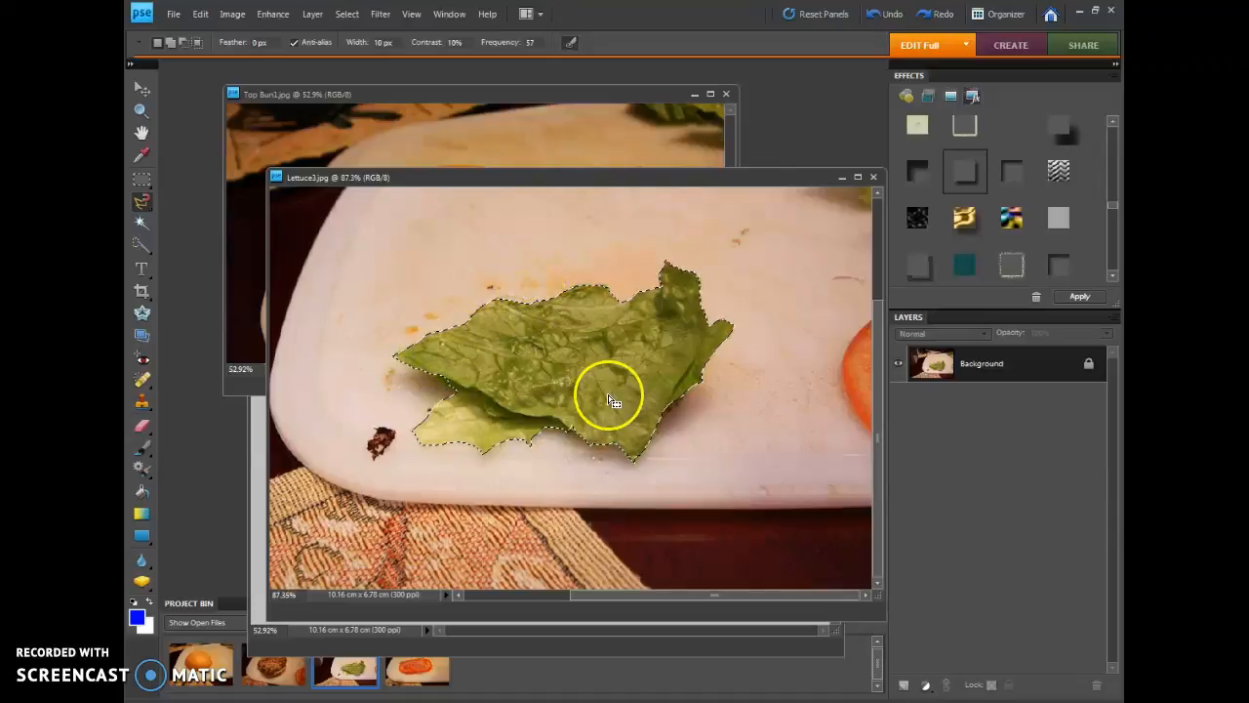
# Copy the selected lettuce from Lettuce3.jpg and paste it into Bottom Bun5.jpg above the burger patty
pyautogui.click(200, 14)
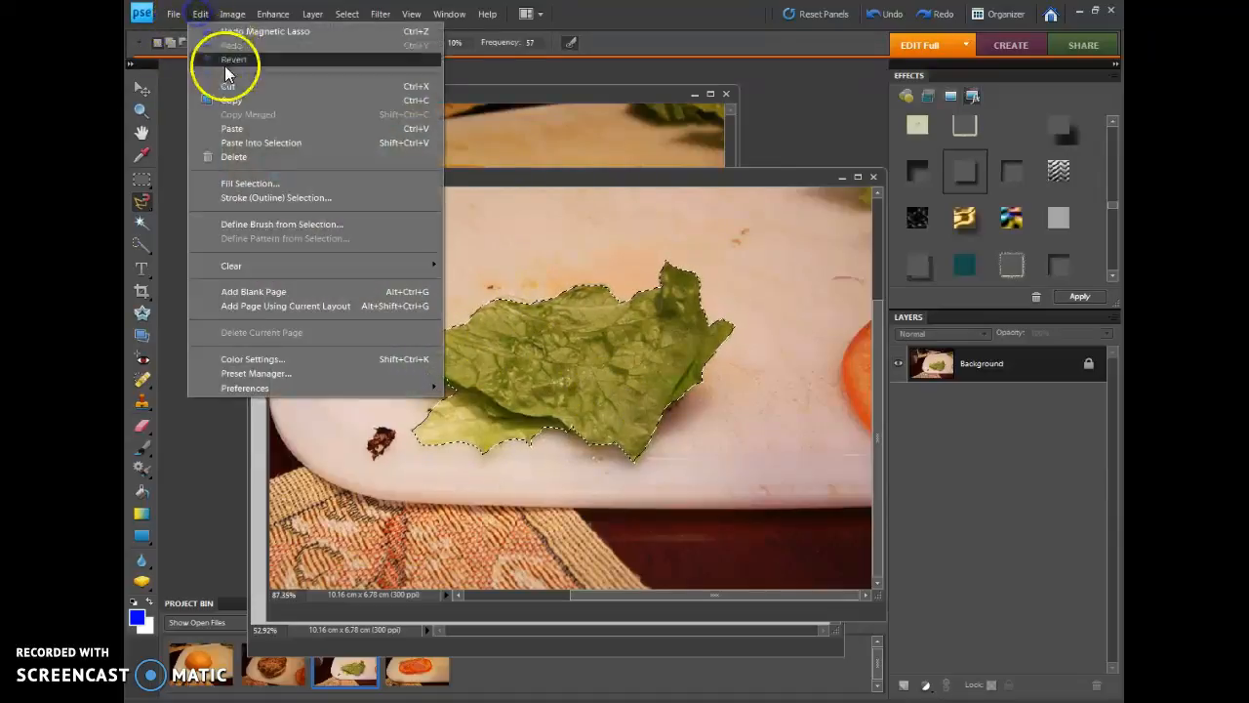
pyautogui.click(233, 100)
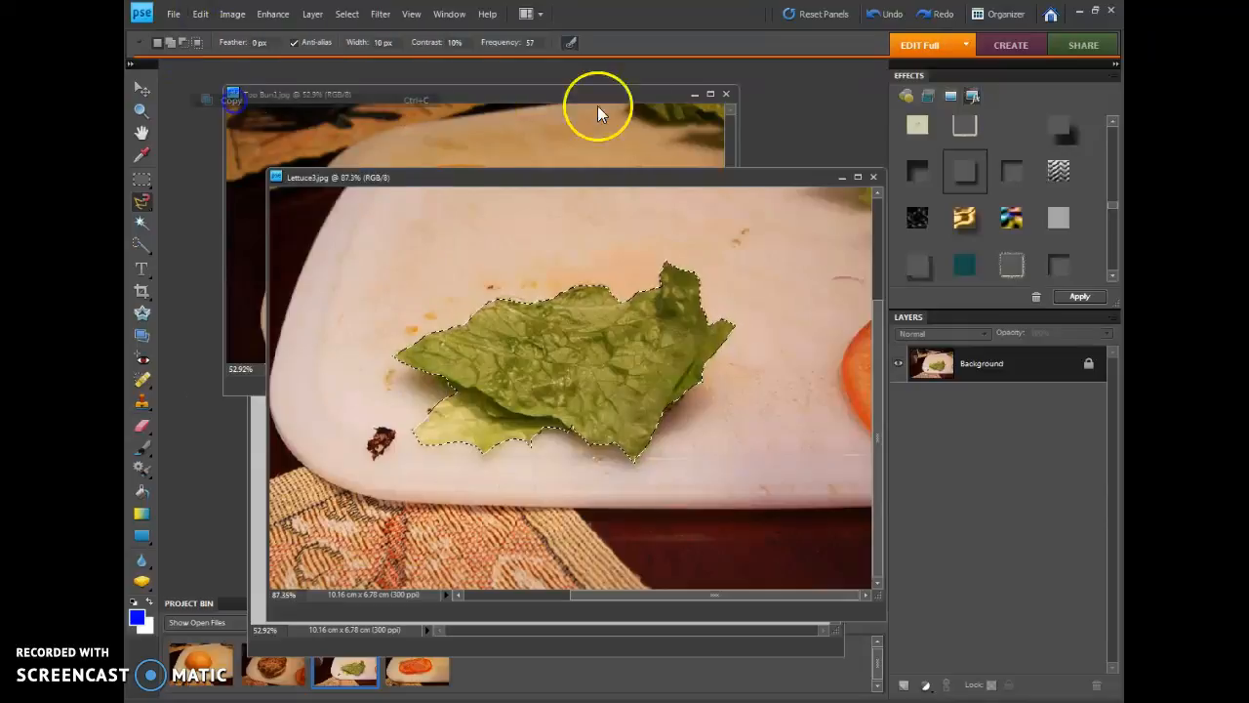
pyautogui.click(843, 177)
pyautogui.click(778, 222)
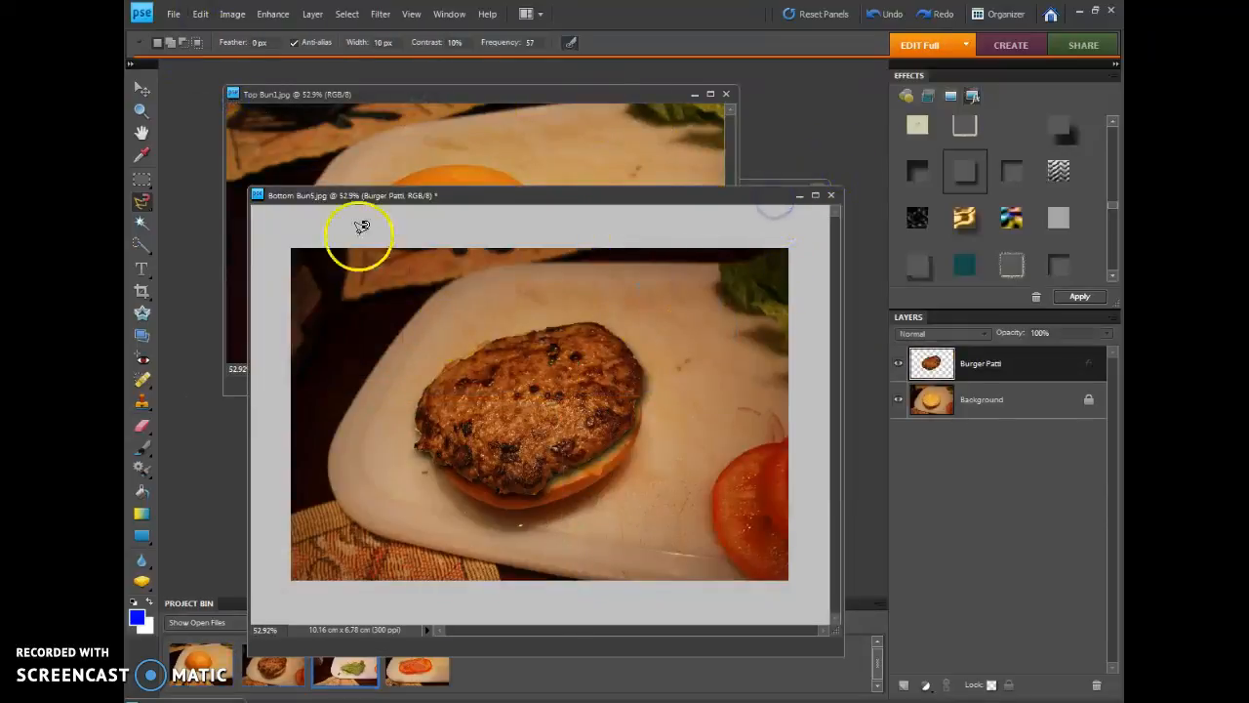
pyautogui.click(200, 16)
pyautogui.click(246, 128)
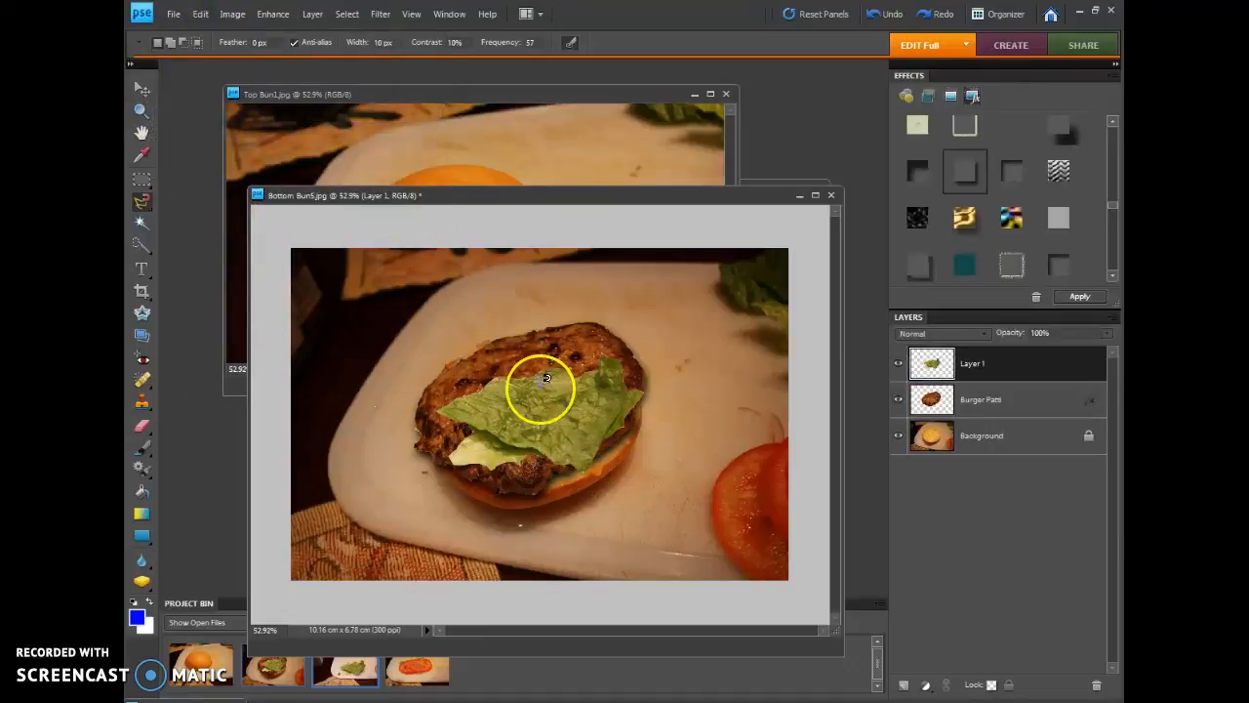
# Fit the lettuce over the patty by scaling it to 119.7%, rotating it -12.6° and repositioning it, then apply the transformation
pyautogui.click(144, 93)
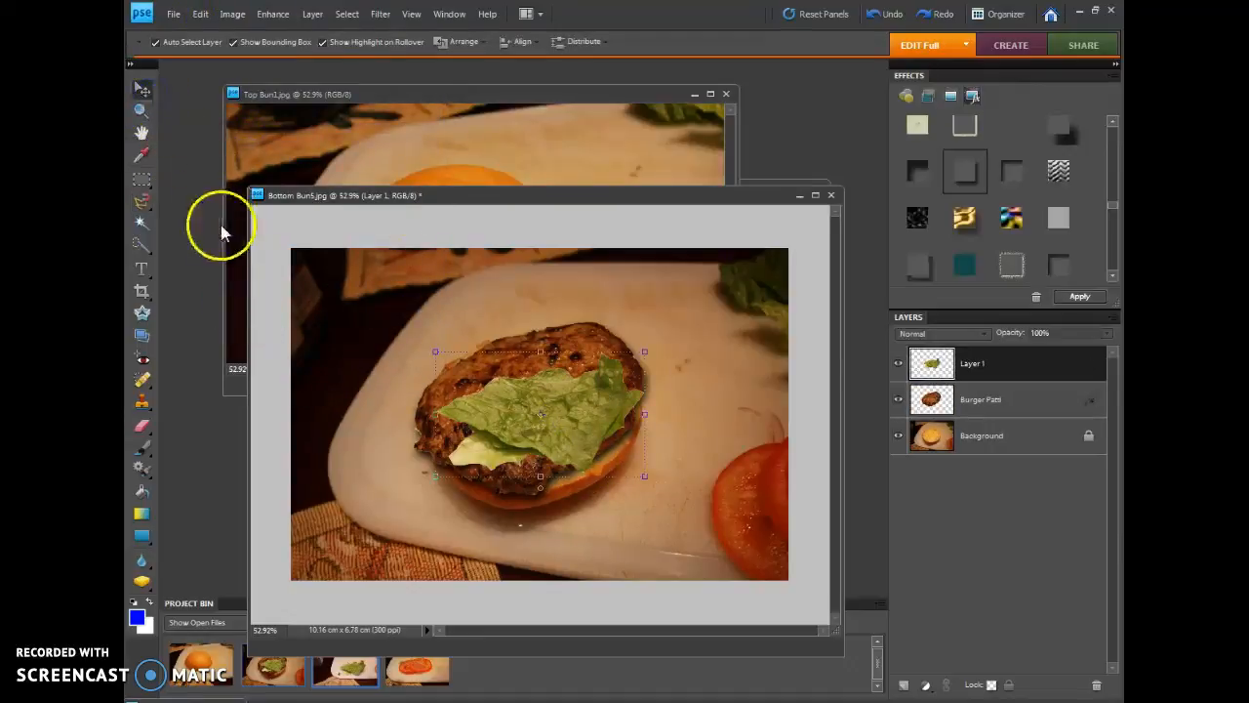
pyautogui.moveTo(435, 352); pyautogui.dragTo(387, 329)
pyautogui.moveTo(572, 413)
pyautogui.mouseDown()
pyautogui.moveTo(590, 394)
pyautogui.moveTo(580, 402)
pyautogui.mouseUp()
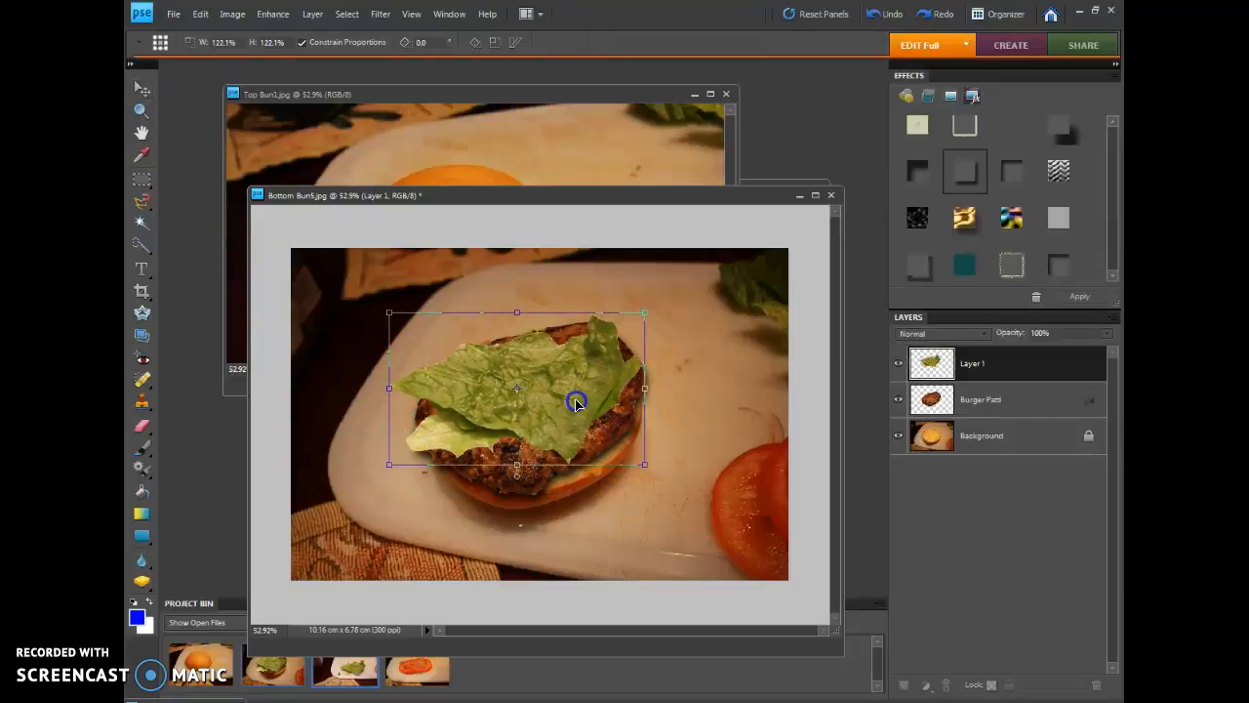
pyautogui.moveTo(518, 479)
pyautogui.mouseDown()
pyautogui.moveTo(555, 479)
pyautogui.moveTo(672, 349)
pyautogui.moveTo(496, 296)
pyautogui.moveTo(618, 341)
pyautogui.moveTo(604, 448)
pyautogui.moveTo(510, 471)
pyautogui.moveTo(536, 478)
pyautogui.mouseUp()
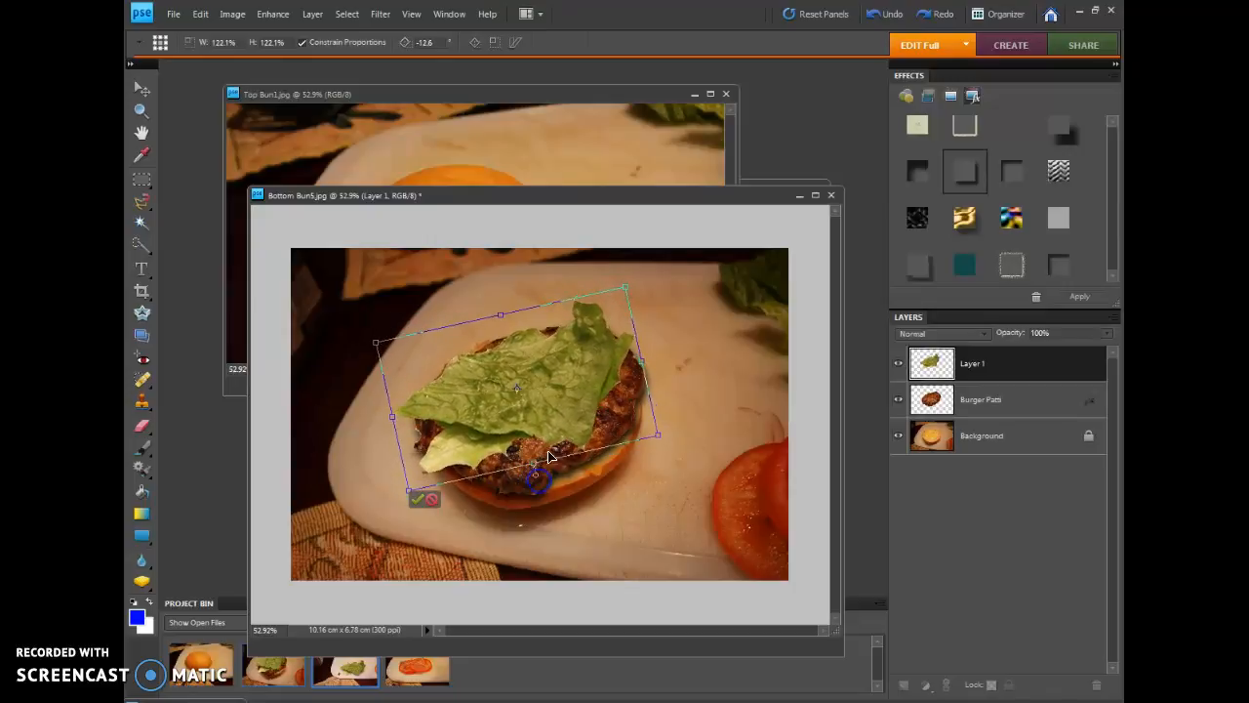
pyautogui.moveTo(552, 397); pyautogui.dragTo(555, 401)
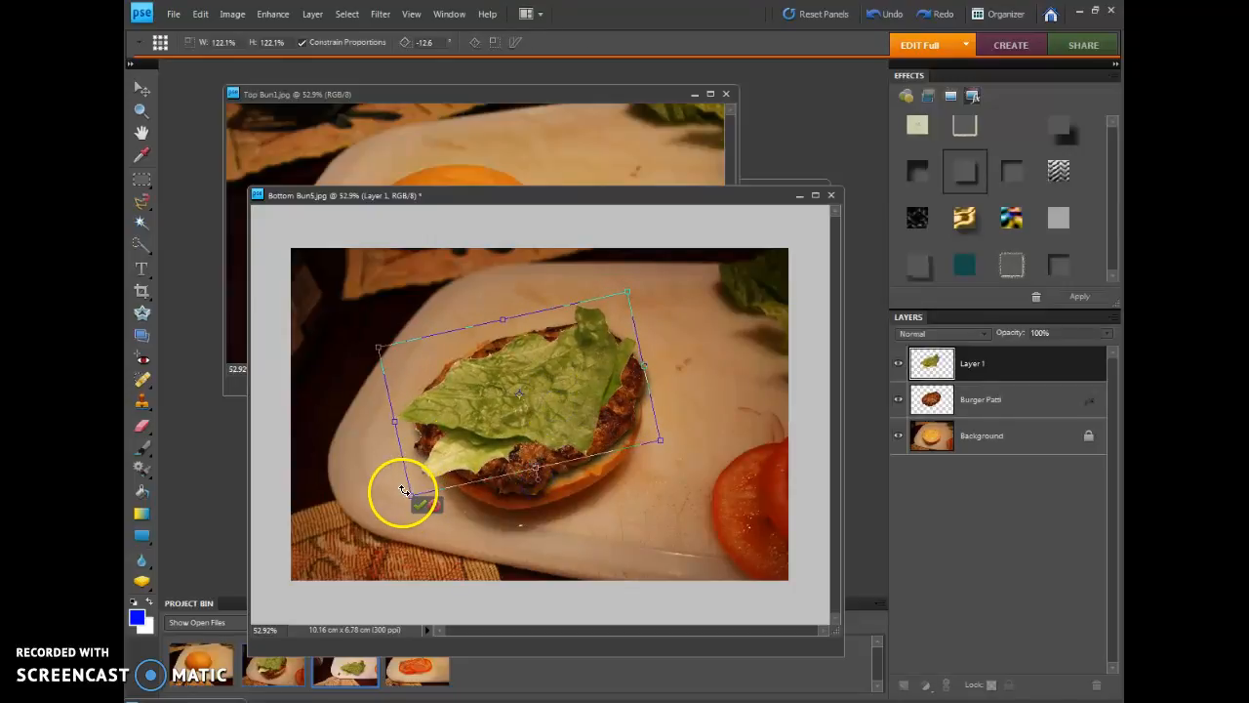
pyautogui.moveTo(410, 498); pyautogui.dragTo(420, 492)
pyautogui.moveTo(568, 394)
pyautogui.mouseDown()
pyautogui.moveTo(555, 399)
pyautogui.moveTo(572, 399)
pyautogui.mouseUp()
pyautogui.moveTo(393, 354); pyautogui.dragTo(386, 351)
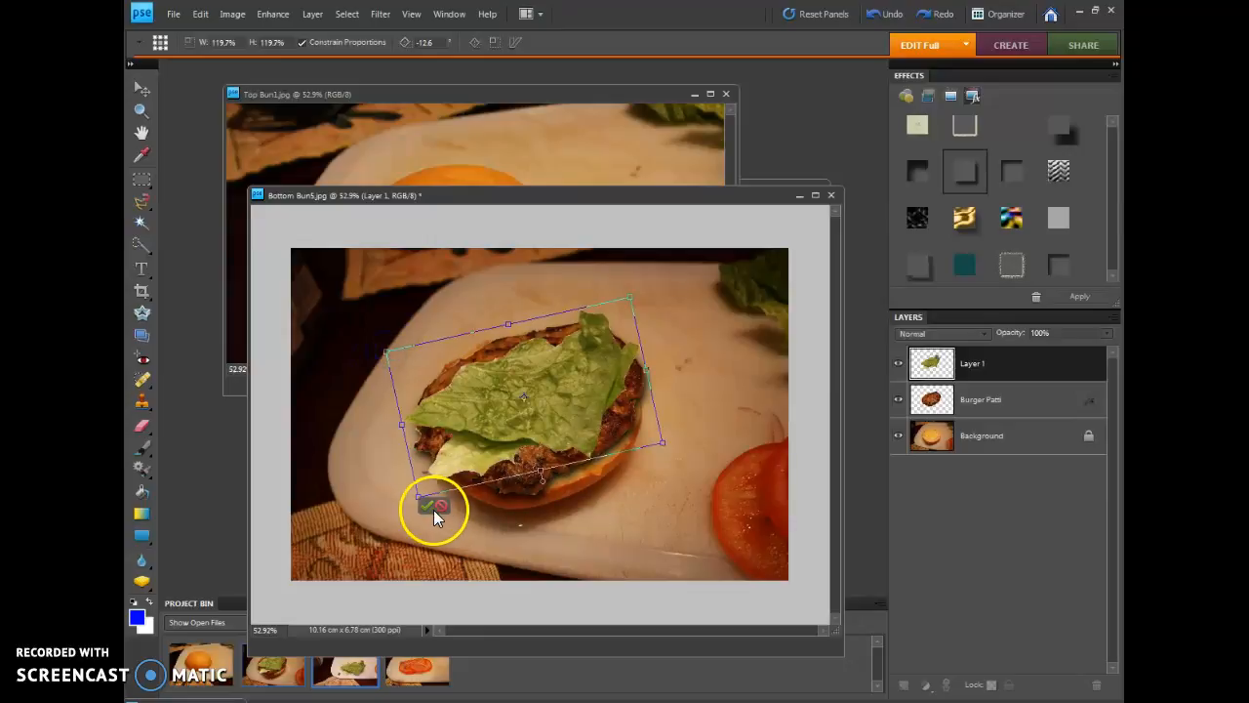
pyautogui.click(428, 506)
pyautogui.click(585, 507)
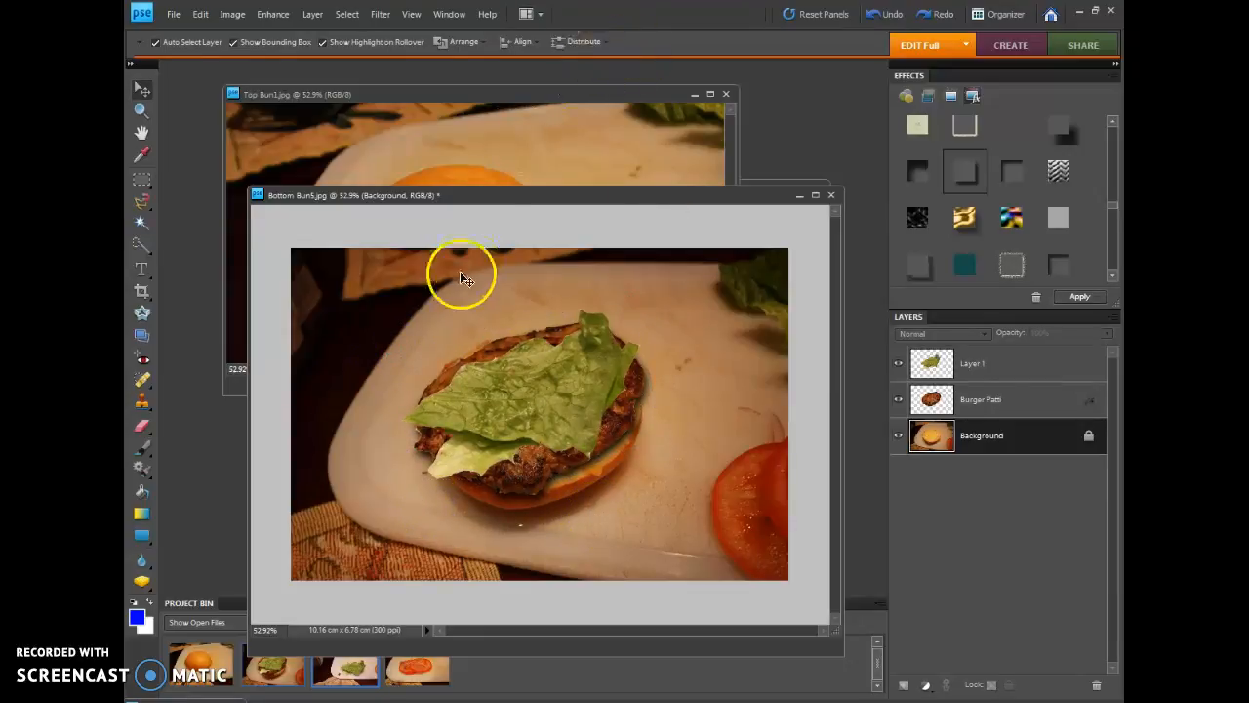
# Bring up Tomatoe2.jpg and select both tomato slices with their onion strips by tracing them with the Magnetic Lasso Tool
pyautogui.doubleClick(421, 658)
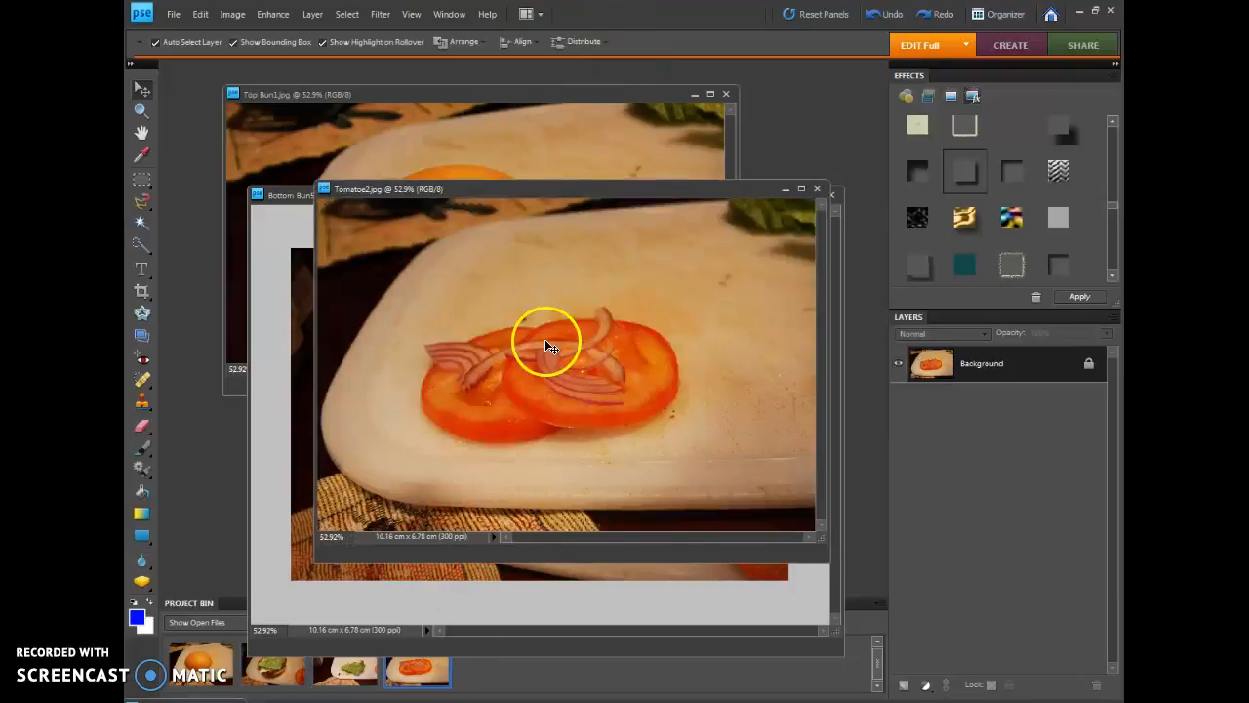
pyautogui.click(143, 200)
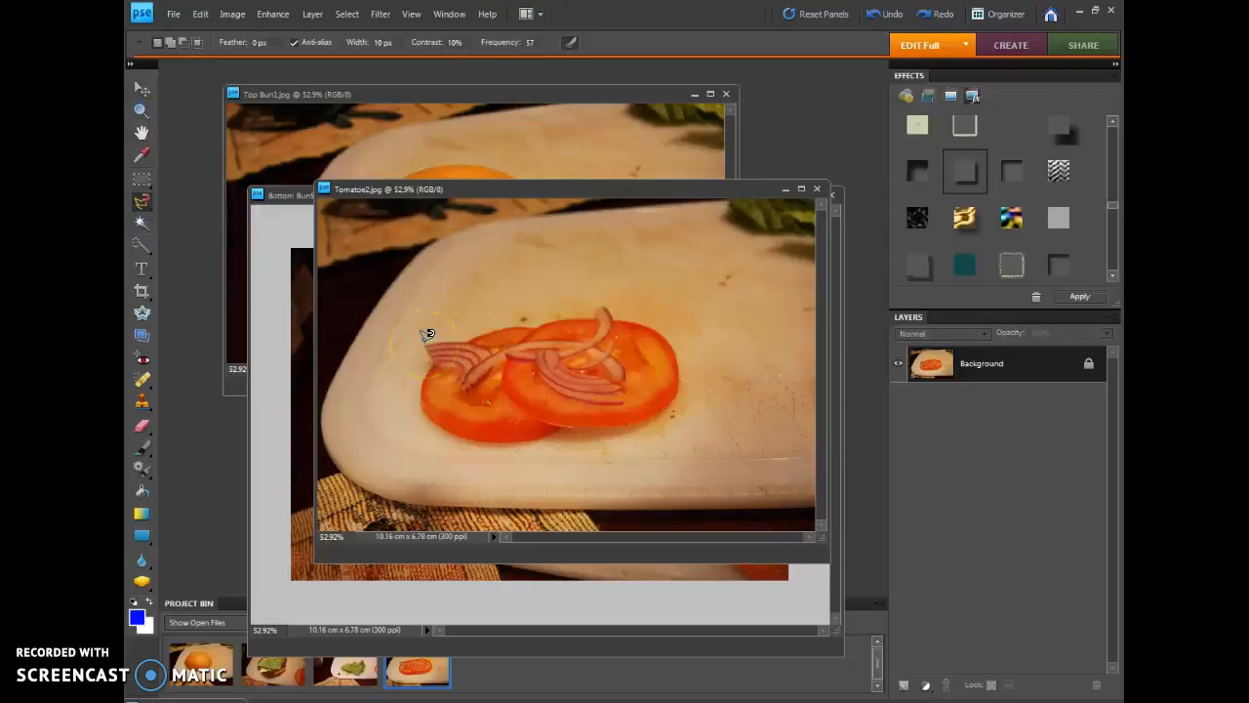
pyautogui.click(468, 340)
pyautogui.click(597, 311)
pyautogui.moveTo(655, 318)
pyautogui.mouseDown()
pyautogui.moveTo(681, 384)
pyautogui.moveTo(660, 408)
pyautogui.moveTo(499, 434)
pyautogui.moveTo(430, 412)
pyautogui.moveTo(434, 341)
pyautogui.mouseUp()
pyautogui.click(426, 342)
# Copy the selected tomato and onion and paste them into Bottom Bun5.jpg
pyautogui.click(200, 14)
pyautogui.click(224, 98)
pyautogui.click(327, 605)
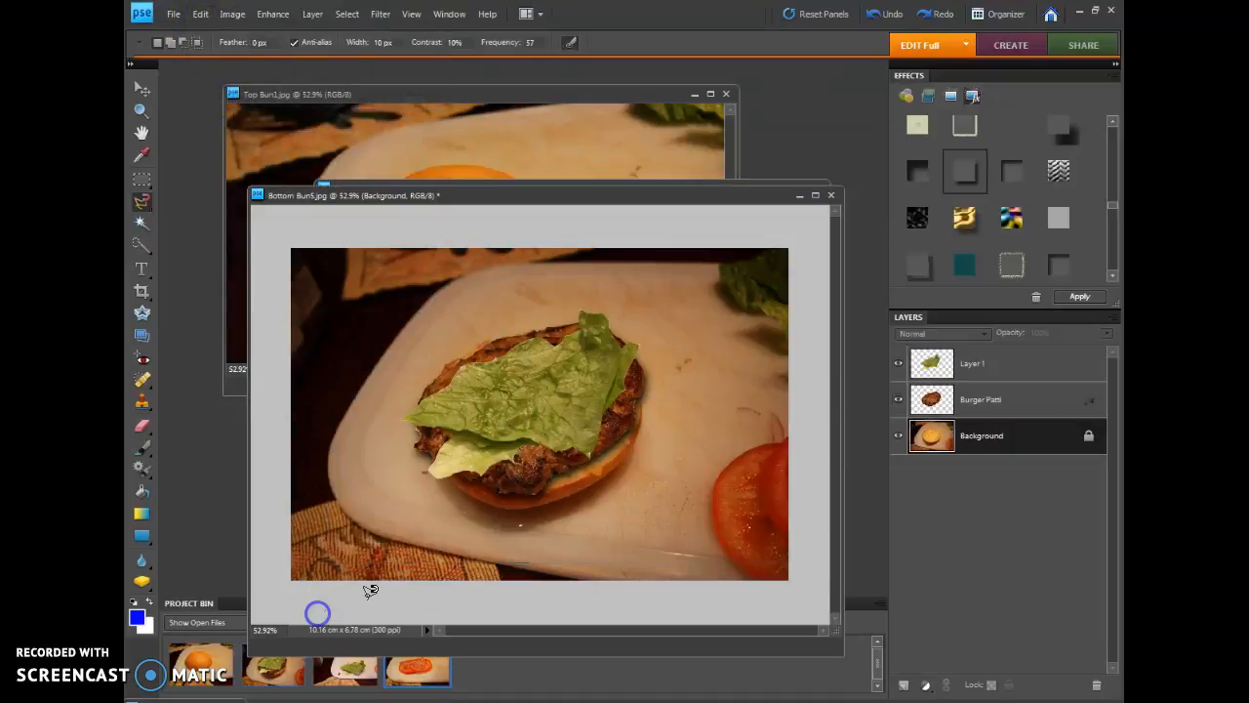
pyautogui.click(200, 14)
pyautogui.click(245, 133)
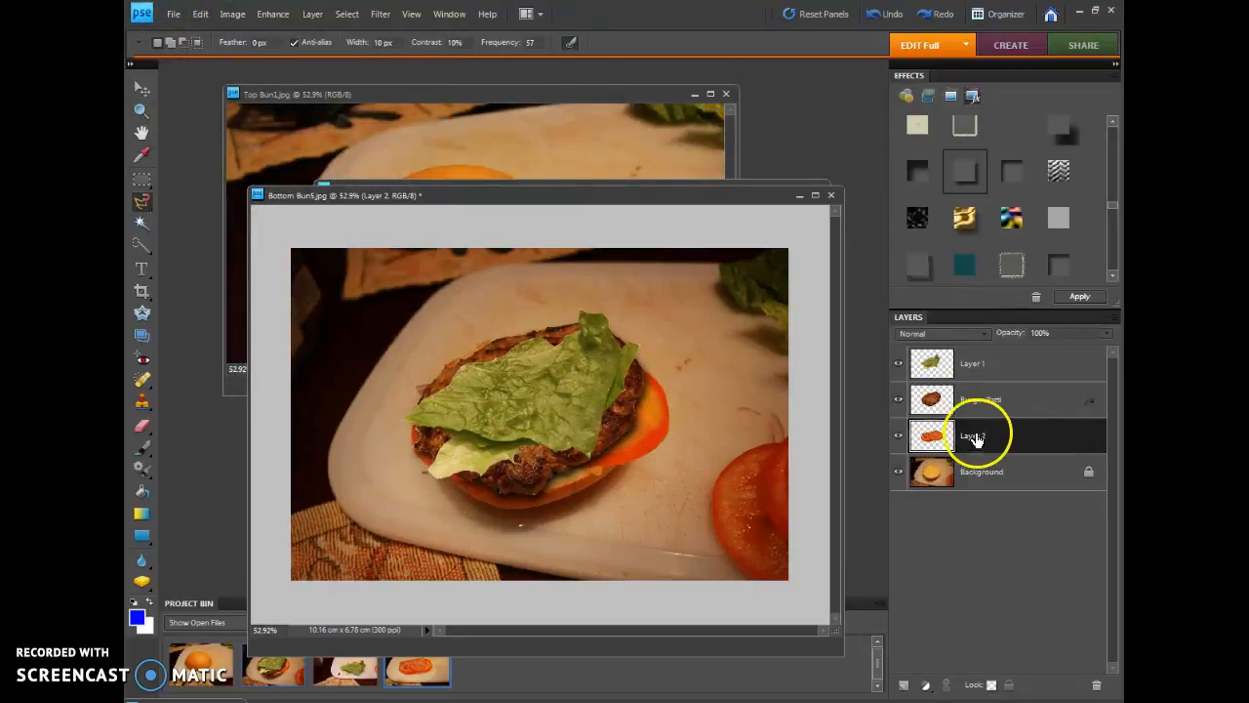
# Move the pasted tomato layer to the top of the layer stack, above the lettuce
pyautogui.click(142, 89)
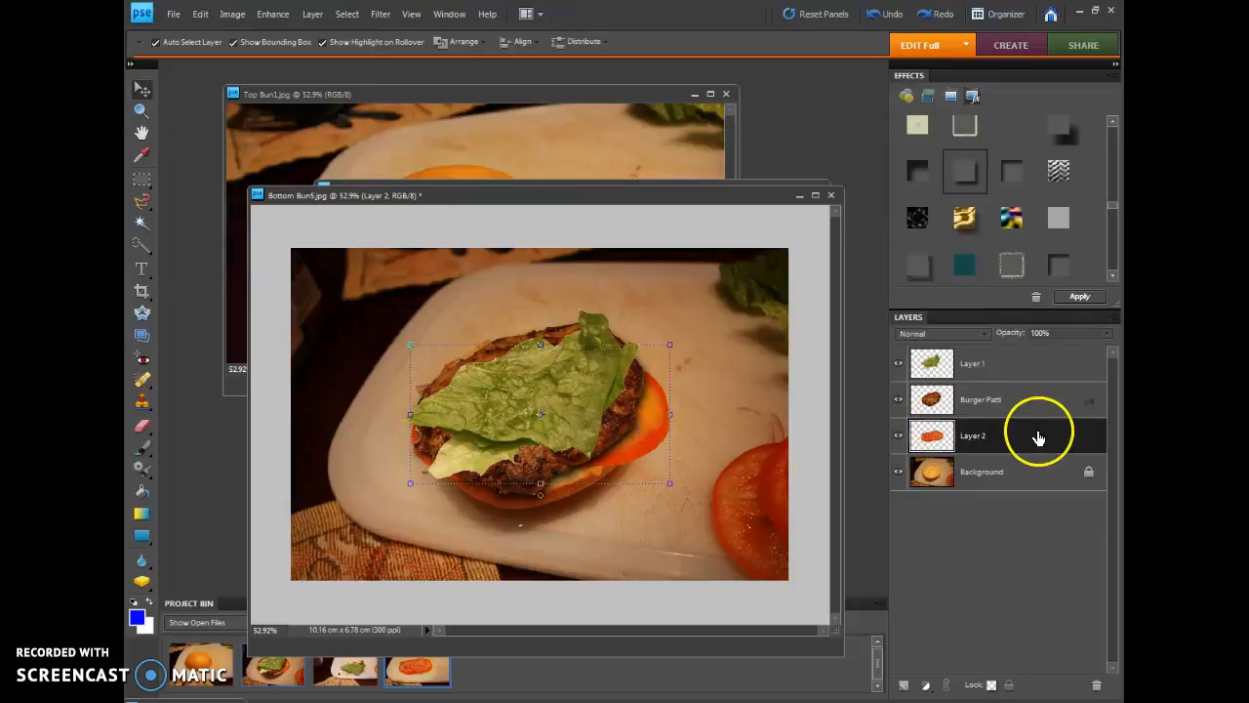
pyautogui.moveTo(1003, 439); pyautogui.dragTo(1008, 359)
pyautogui.click(1010, 379)
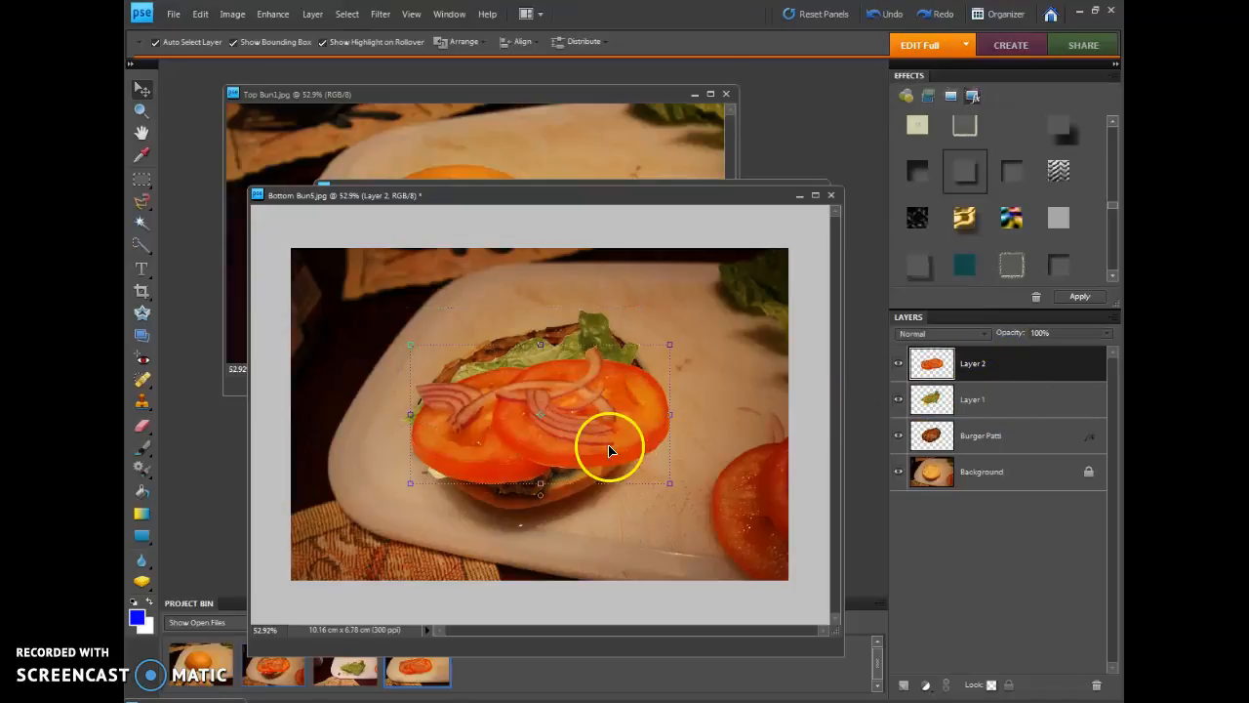
# Fit the tomatoes on the lettuce by moving them up, rotating them -6.6° and scaling them to 85.6%
pyautogui.moveTo(555, 418); pyautogui.dragTo(572, 365)
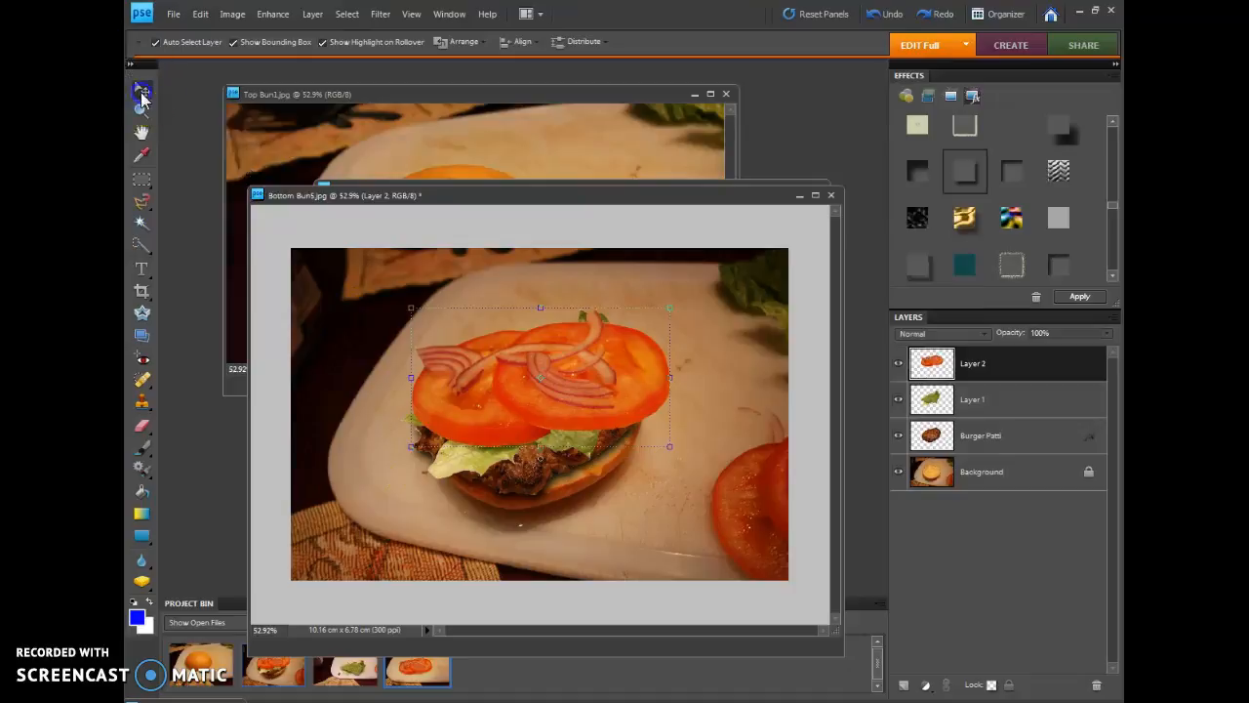
pyautogui.moveTo(543, 455); pyautogui.dragTo(547, 458)
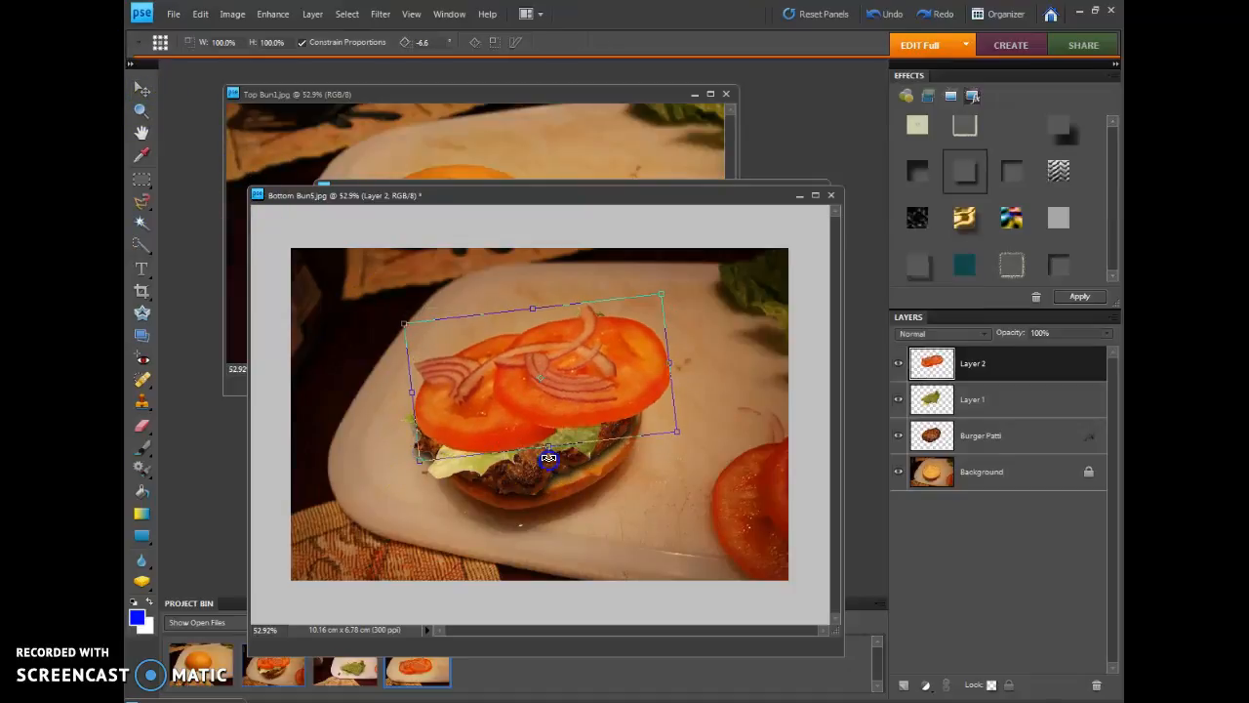
pyautogui.moveTo(665, 296); pyautogui.dragTo(626, 317)
pyautogui.moveTo(530, 432); pyautogui.dragTo(530, 419)
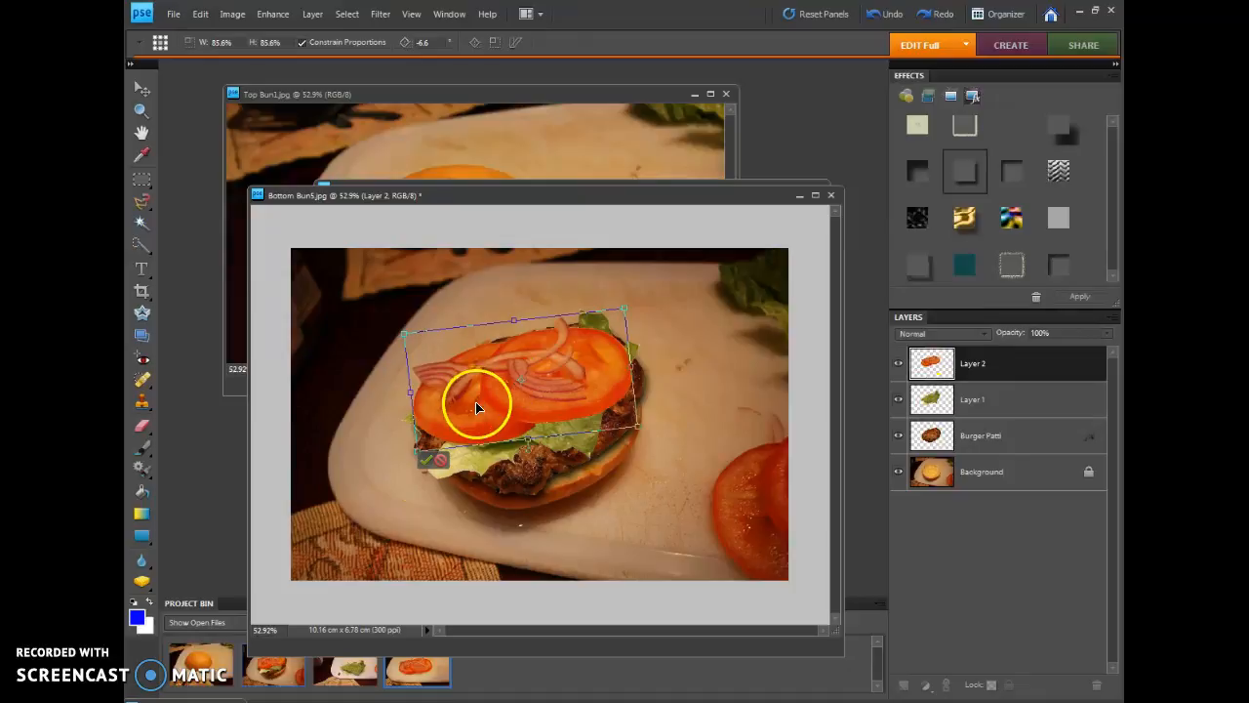
pyautogui.click(426, 460)
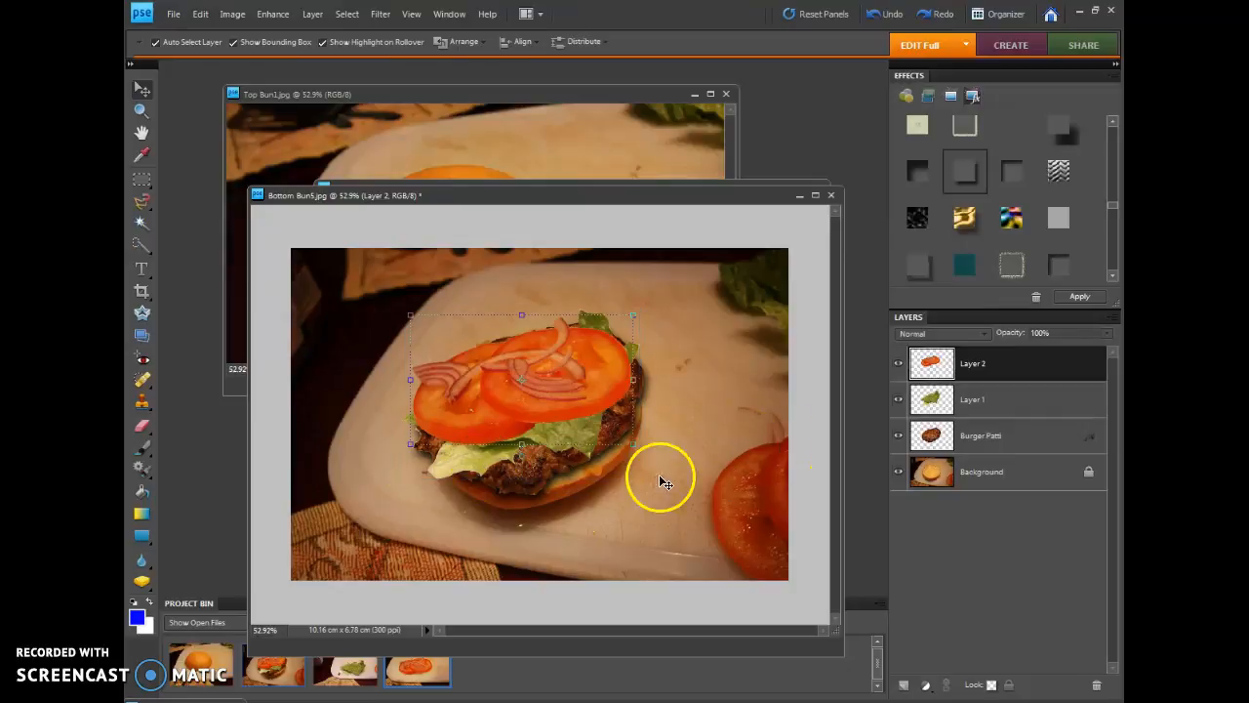
# Scale the Burger Patti layer to 101.9% and shift it slightly down and left on the bottom bun
pyautogui.click(964, 437)
pyautogui.moveTo(649, 493); pyautogui.dragTo(652, 500)
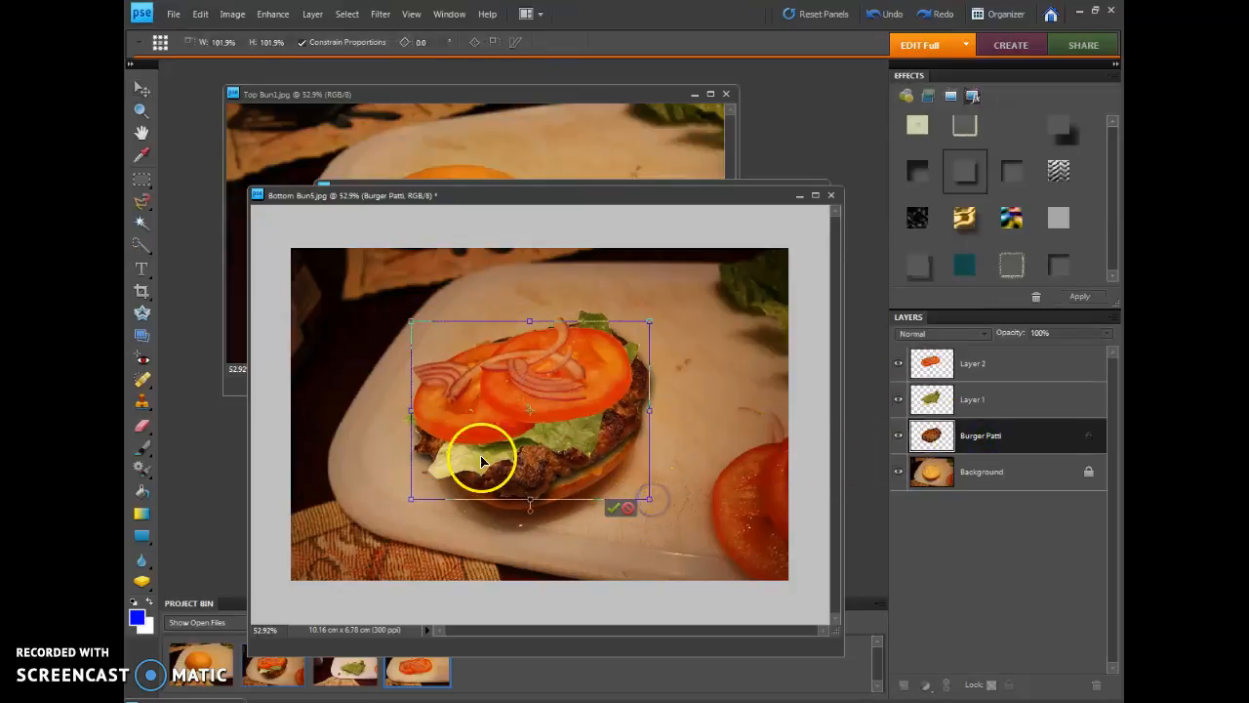
pyautogui.moveTo(549, 460); pyautogui.dragTo(542, 477)
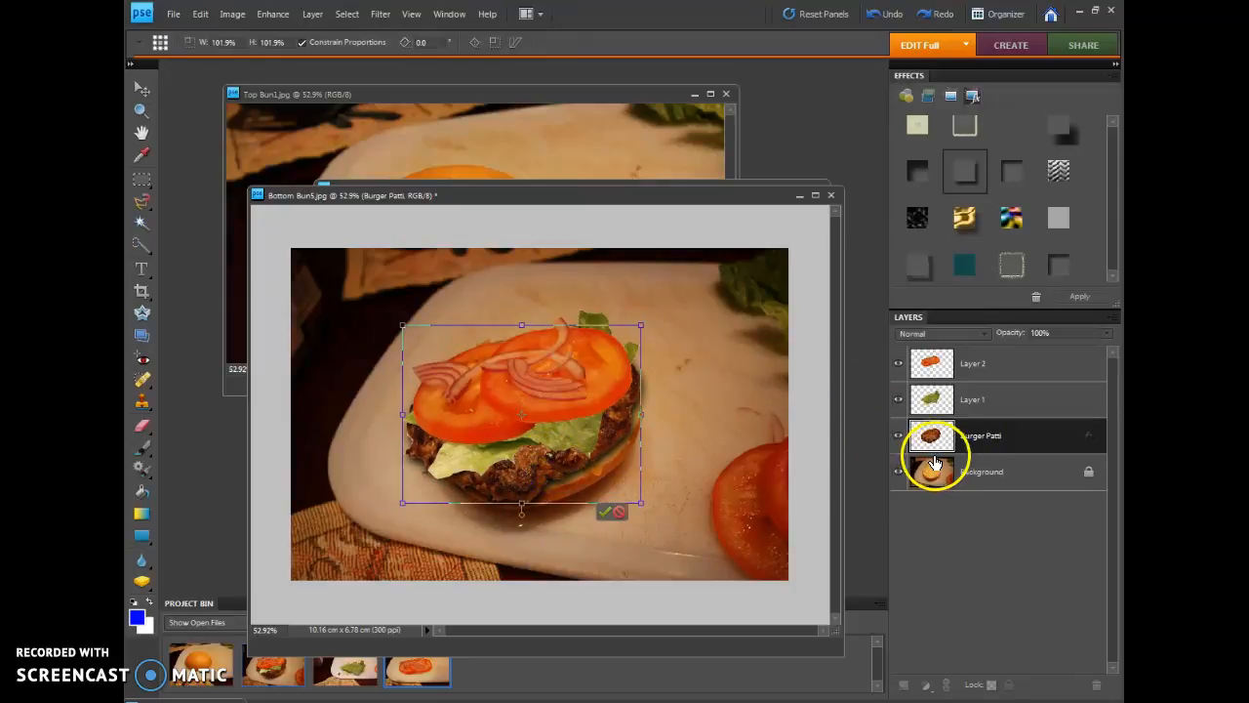
pyautogui.click(605, 511)
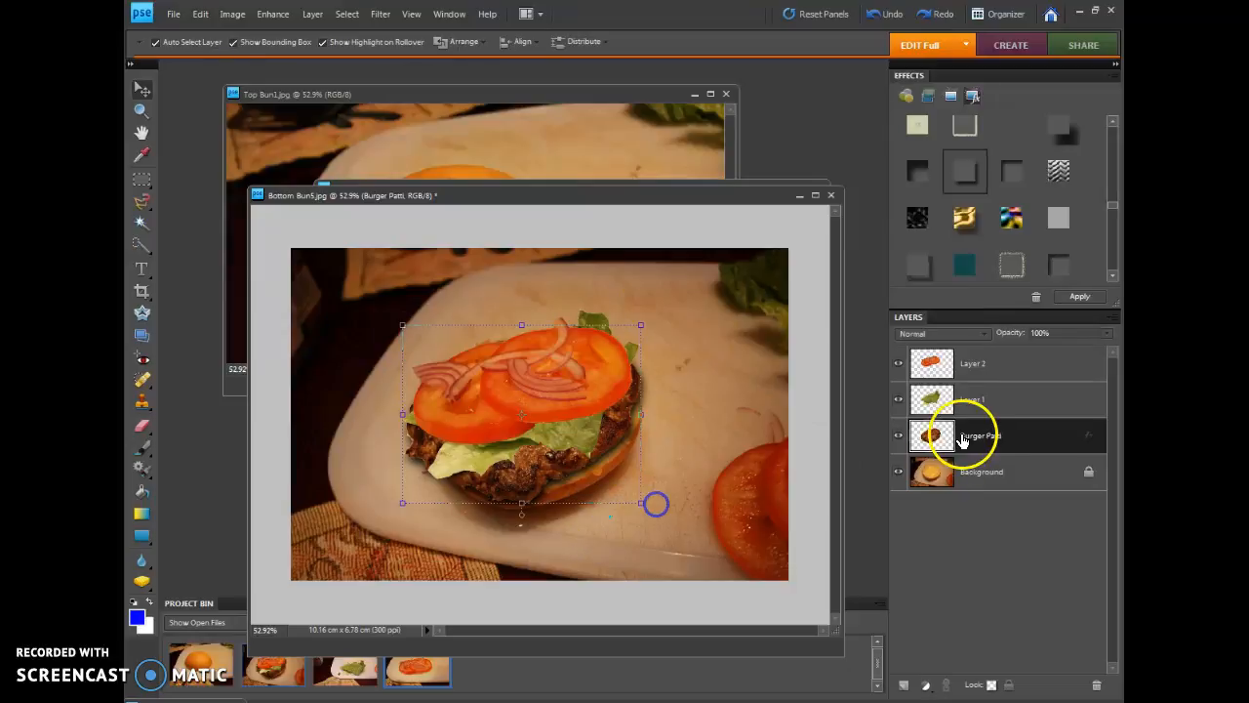
# Rename the lettuce layer as Lettuce and the tomato layer as Tomatoe
pyautogui.doubleClick(972, 400)
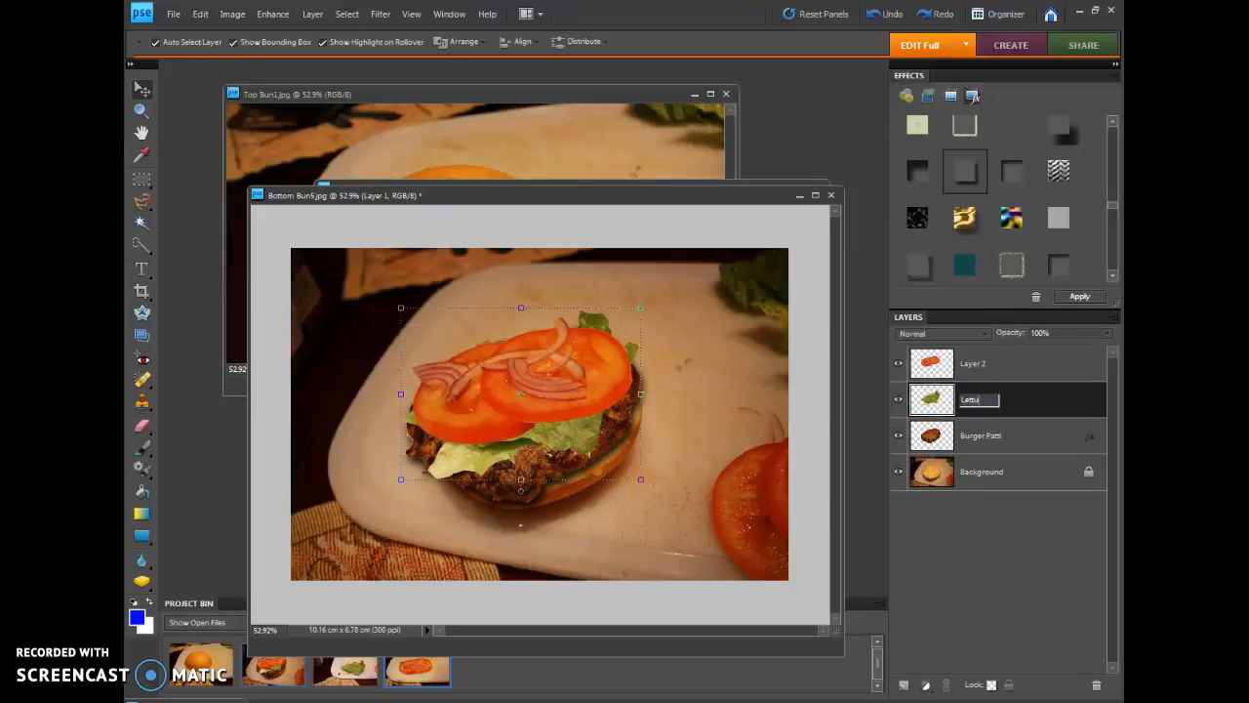
pyautogui.click(975, 365)
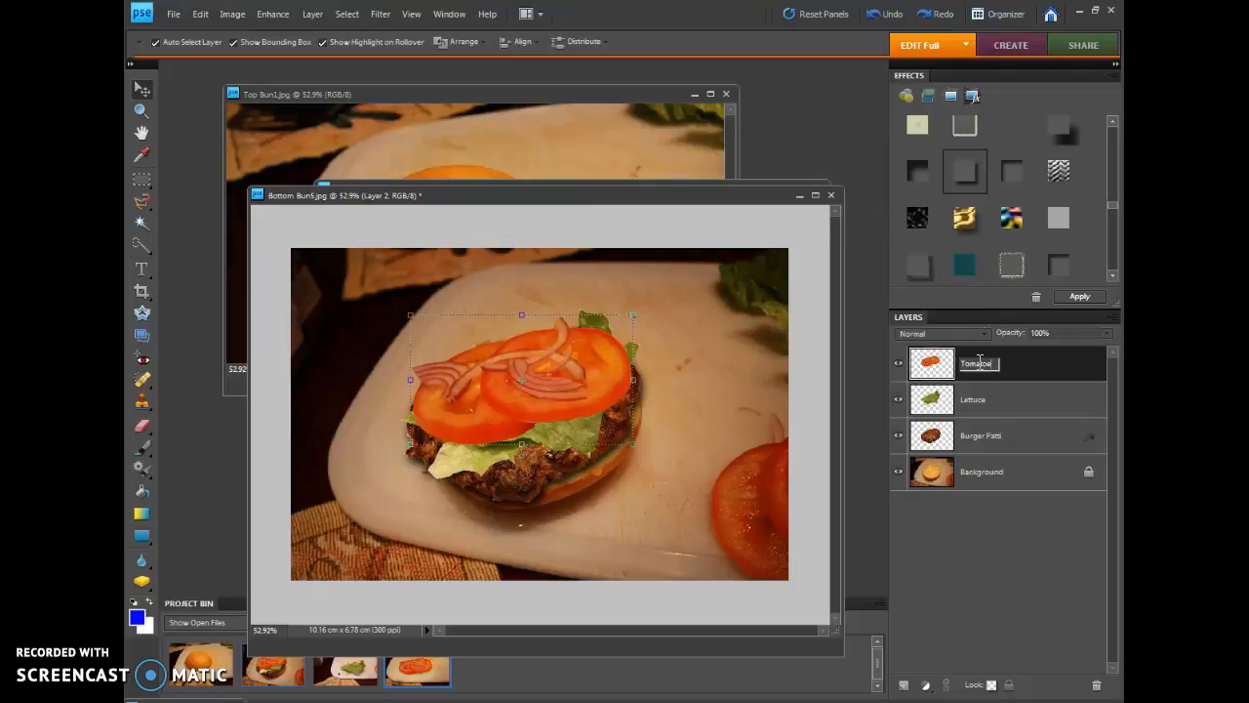
pyautogui.click(1040, 369)
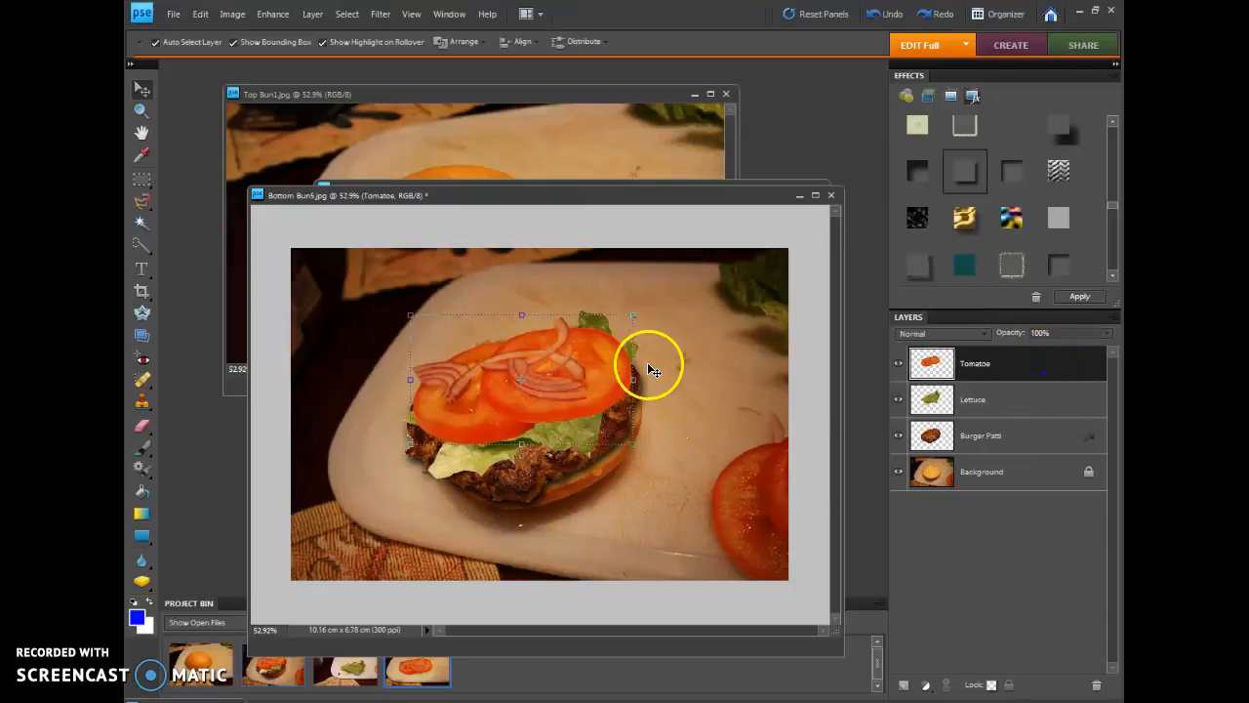
# Bring Top Bun1.jpg to the front and select the whole bun by tracing its outline with the Magnetic Lasso Tool
pyautogui.click(428, 93)
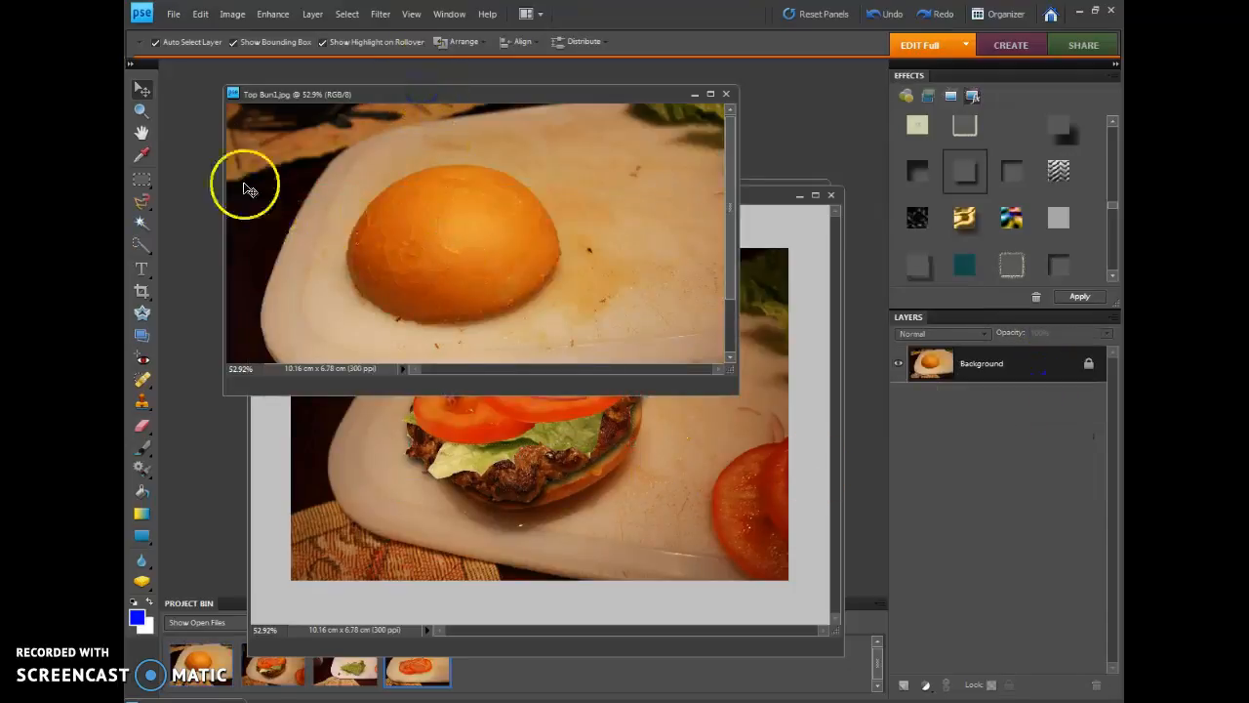
pyautogui.click(142, 202)
pyautogui.click(347, 261)
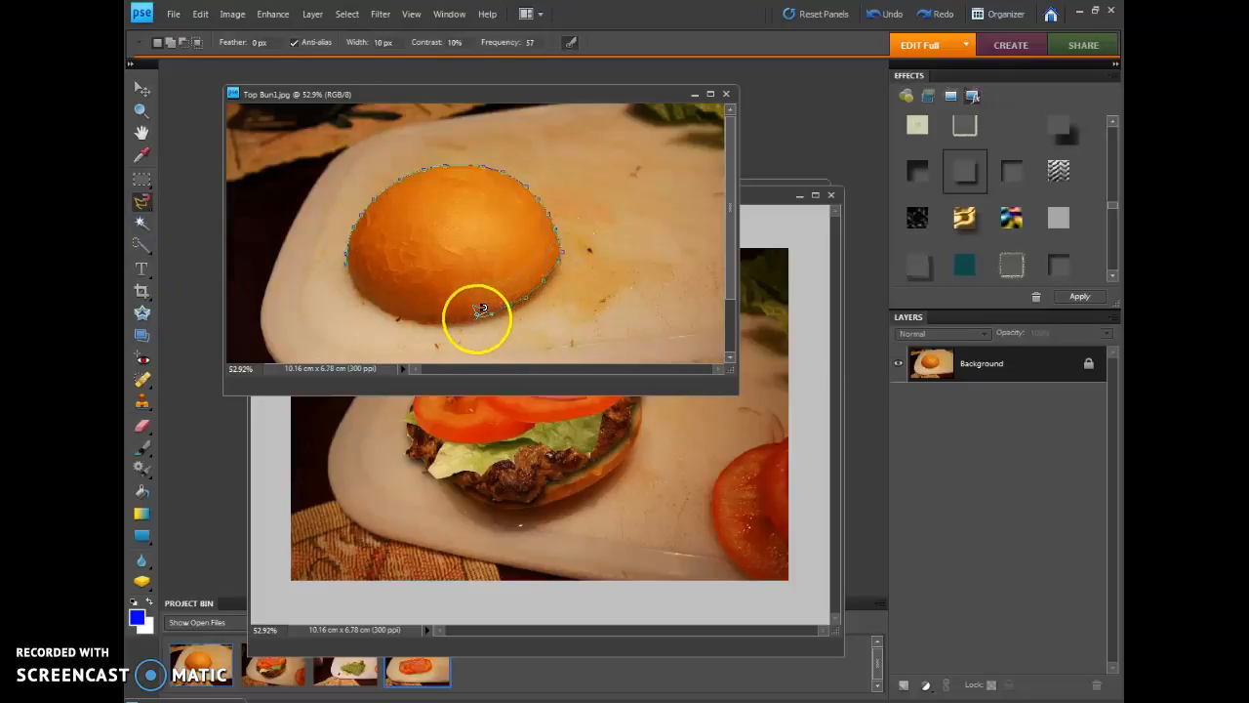
pyautogui.click(343, 262)
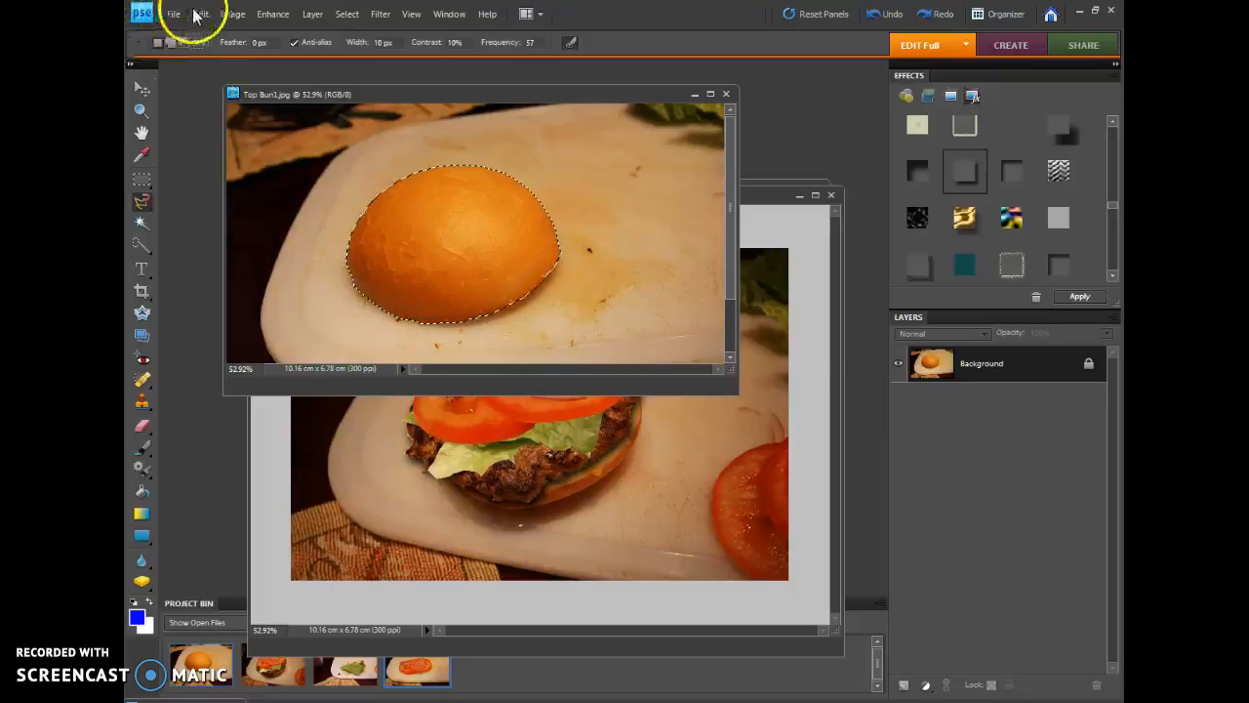
# Copy the selected top bun into Bottom Bun5.jpg and move it up so it sits on the tomatoes
pyautogui.click(196, 15)
pyautogui.click(245, 105)
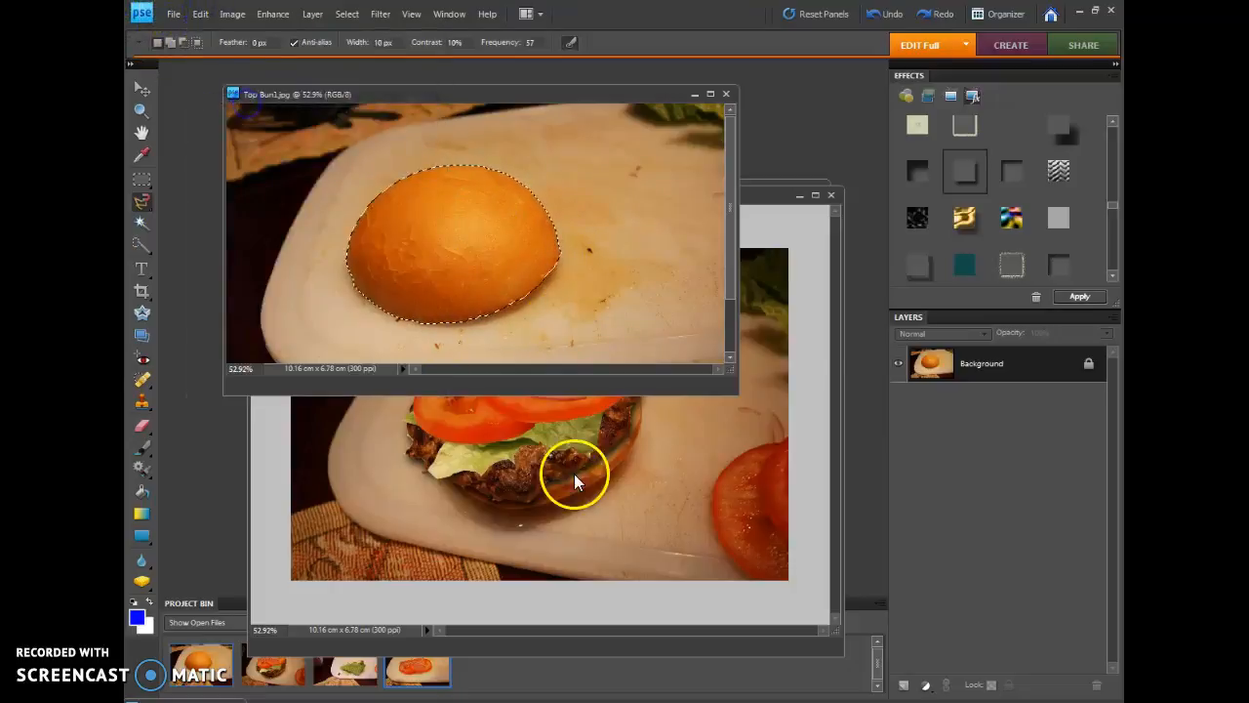
pyautogui.click(782, 382)
pyautogui.click(200, 14)
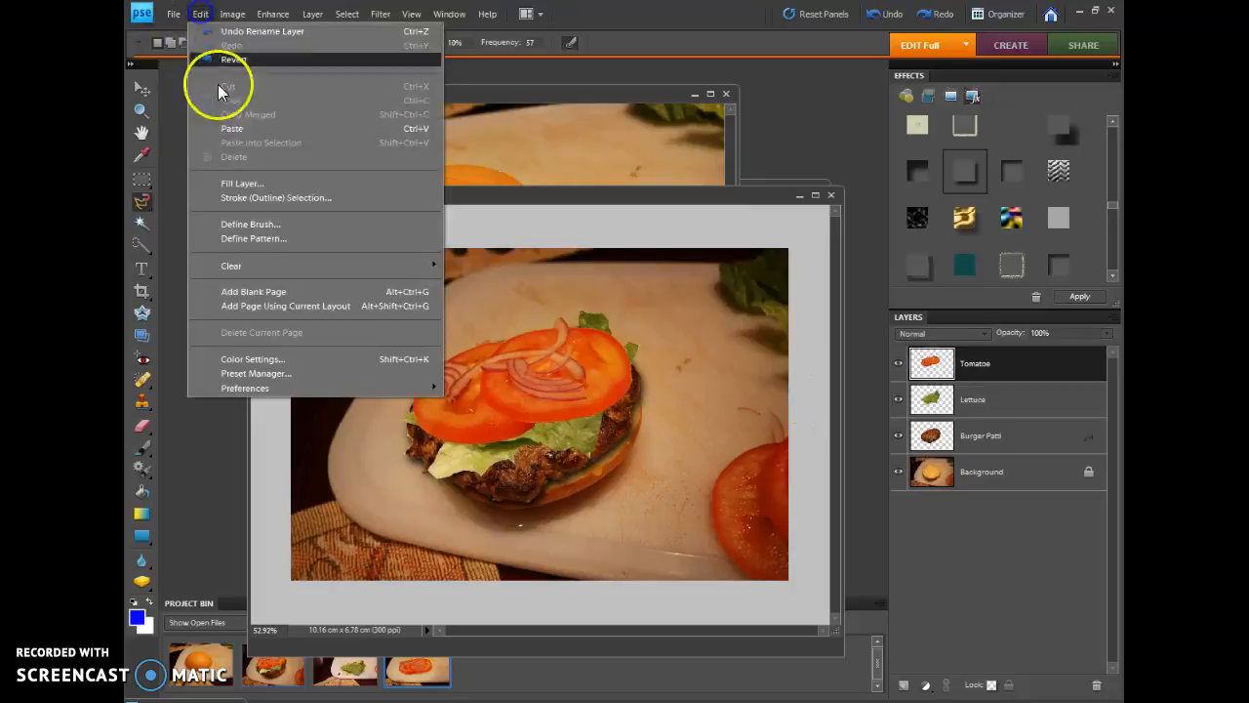
pyautogui.click(234, 129)
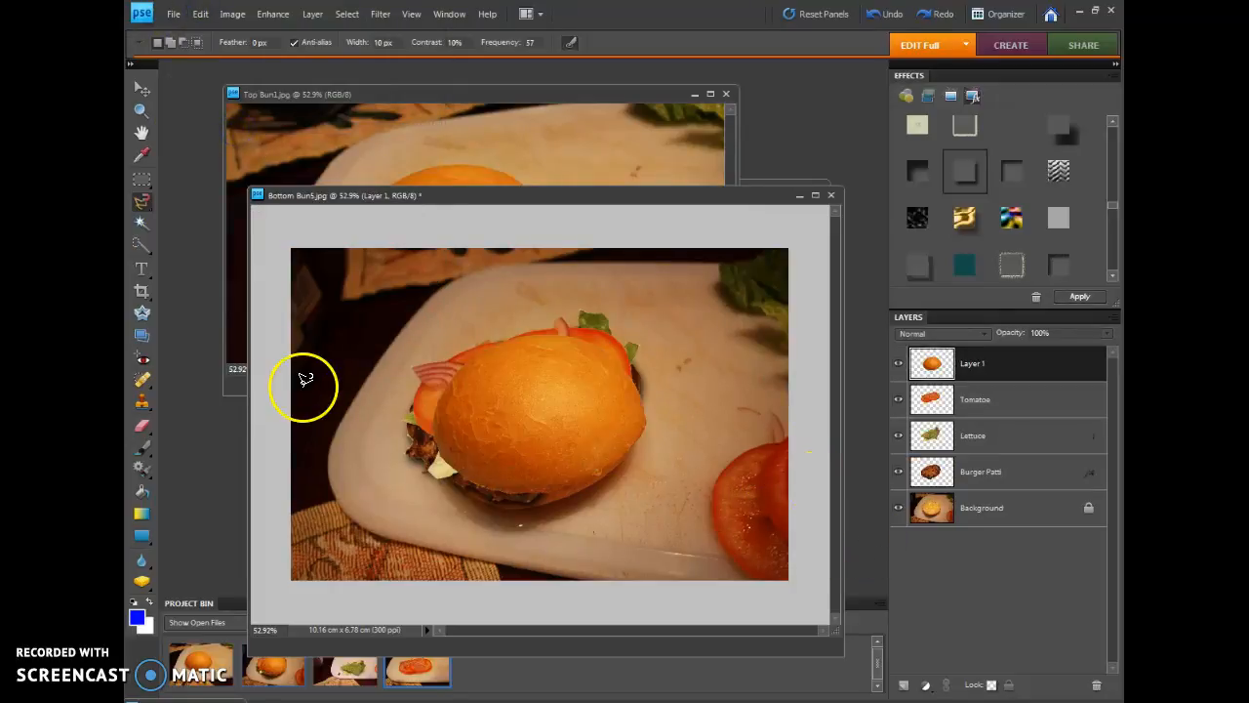
pyautogui.click(142, 89)
pyautogui.moveTo(534, 429); pyautogui.dragTo(518, 365)
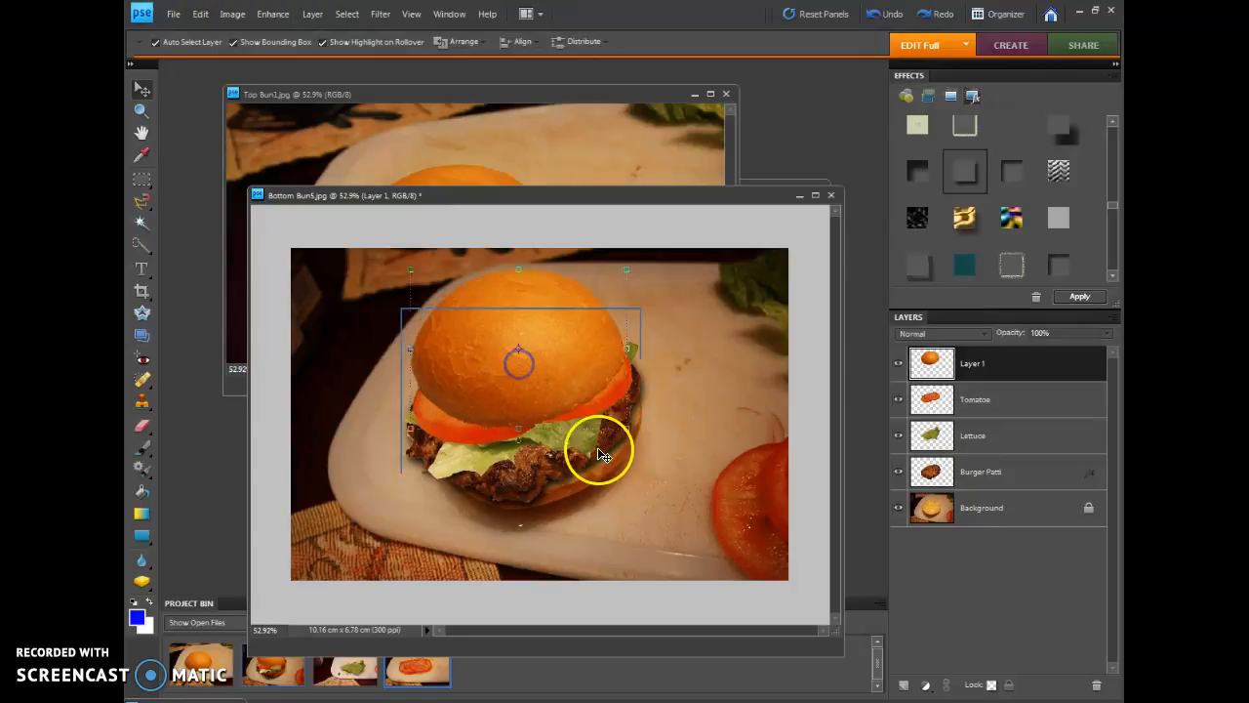
# Apply the drop shadow layer style to the Tomatoe layer
pyautogui.click(988, 408)
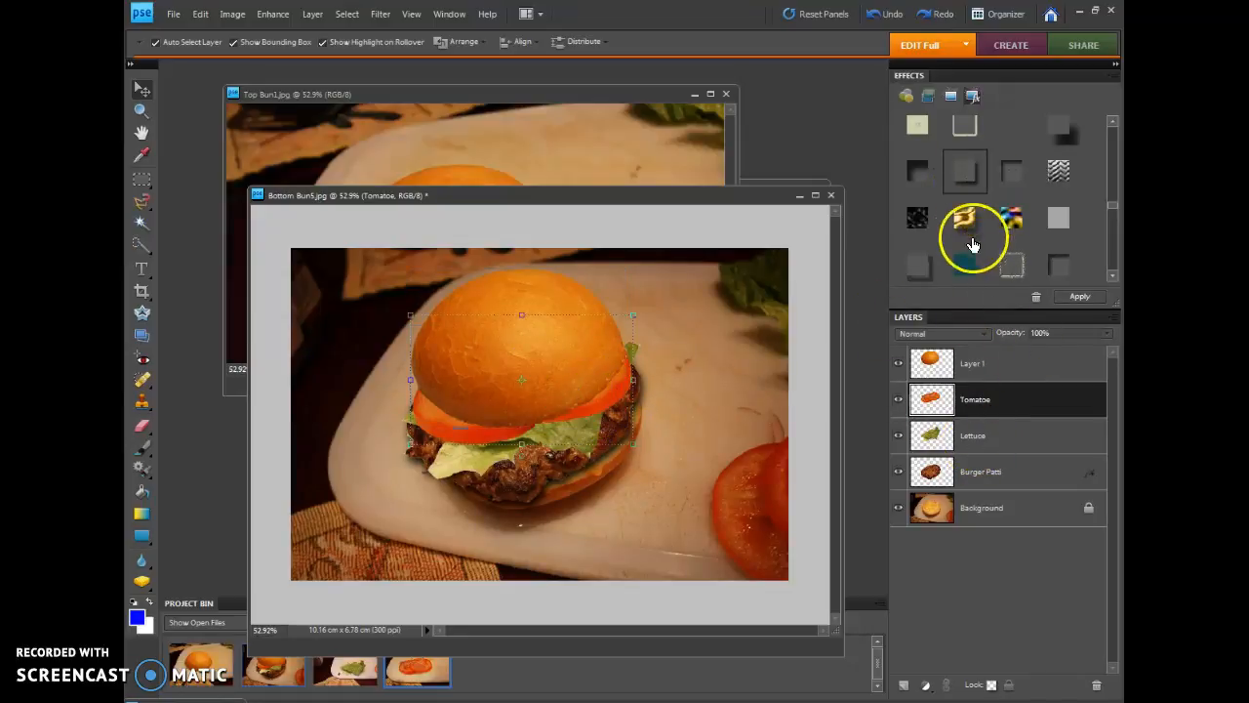
pyautogui.click(969, 182)
pyautogui.click(1079, 295)
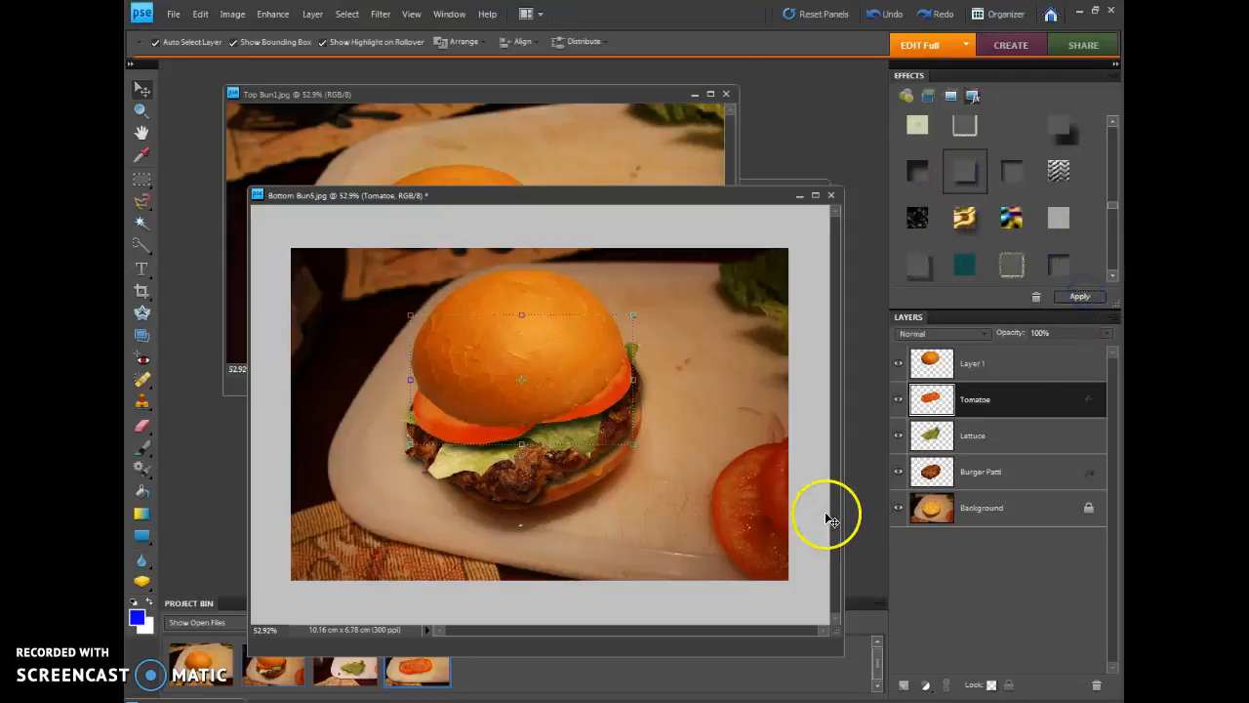
# Adjust the Tomatoe layer's drop shadow to size about 43 px, distance 18 px and opacity about 68%
pyautogui.doubleClick(1090, 406)
pyautogui.moveTo(683, 209); pyautogui.dragTo(674, 232)
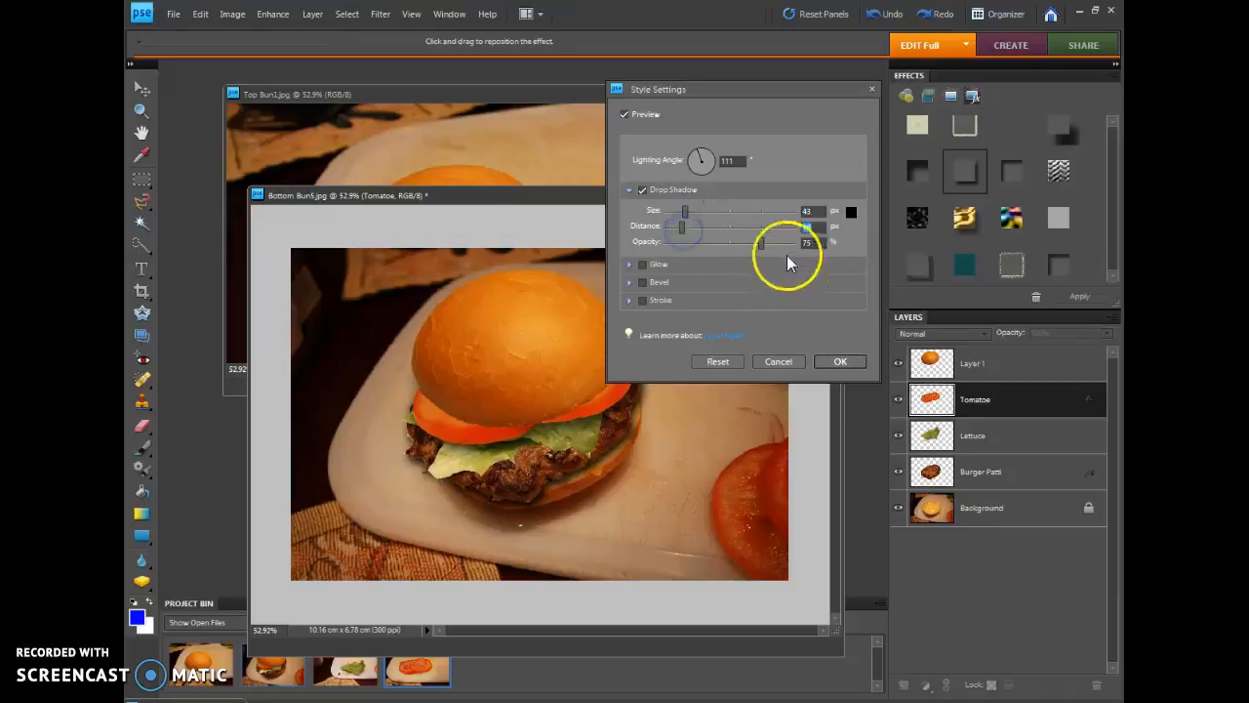
pyautogui.moveTo(760, 244)
pyautogui.mouseDown()
pyautogui.moveTo(733, 245)
pyautogui.moveTo(762, 249)
pyautogui.mouseUp()
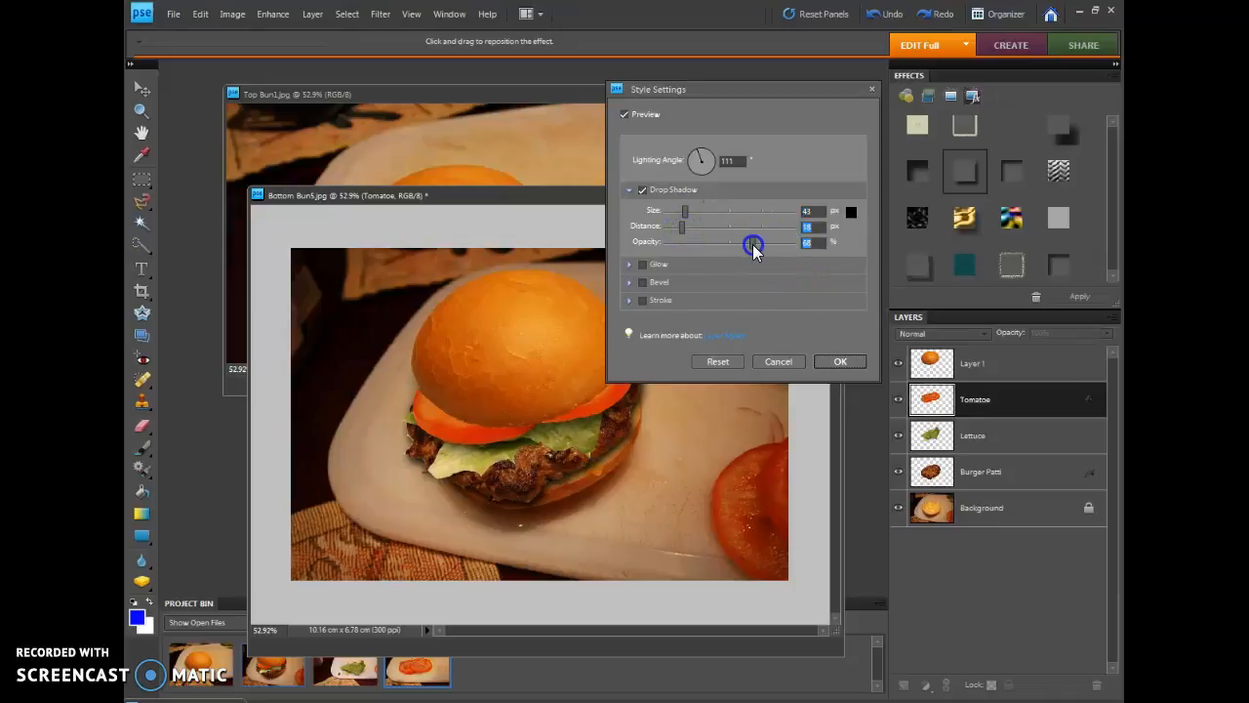
pyautogui.click(840, 362)
# Rename the top bun's layer as Top Bun and check the composite in a maximised image window
pyautogui.click(571, 363)
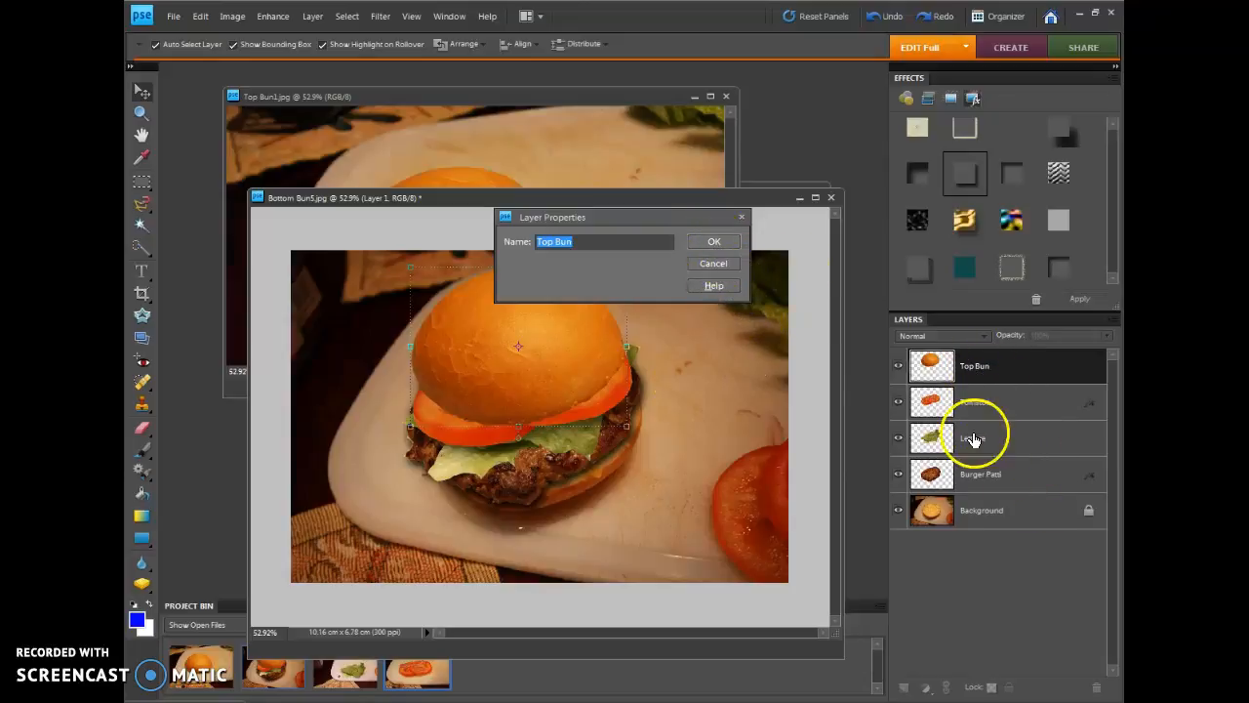
pyautogui.click(714, 243)
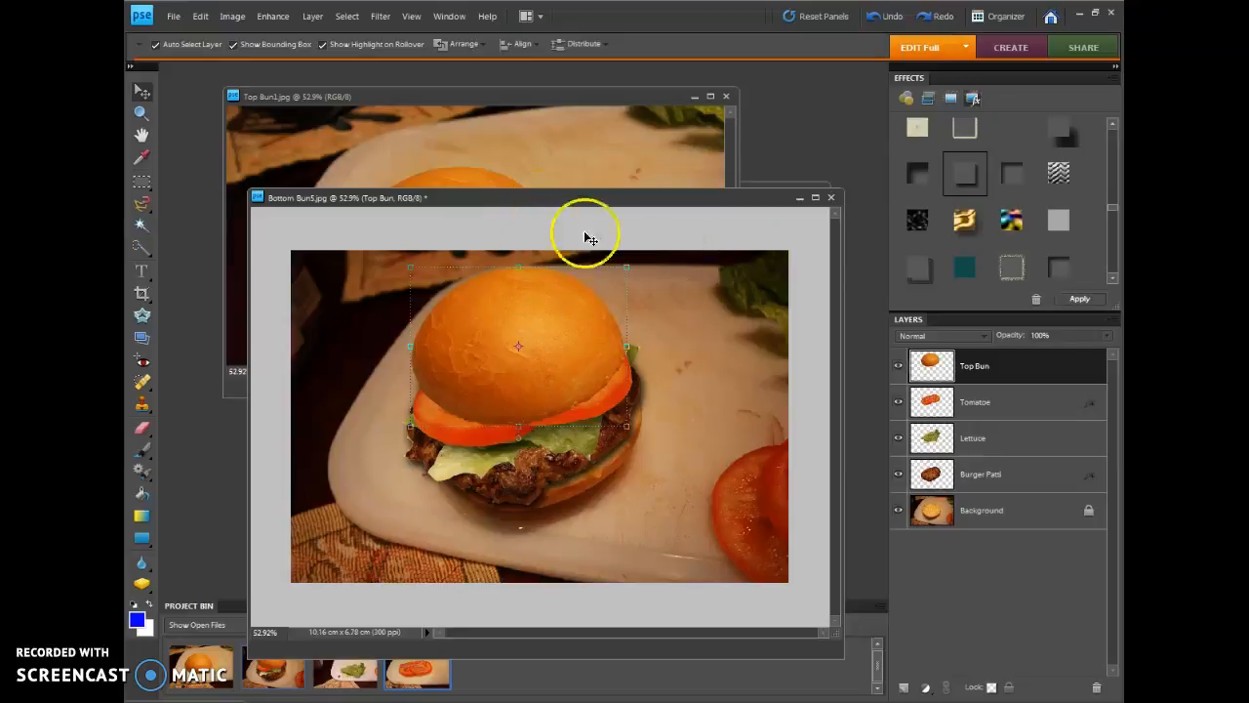
pyautogui.doubleClick(816, 198)
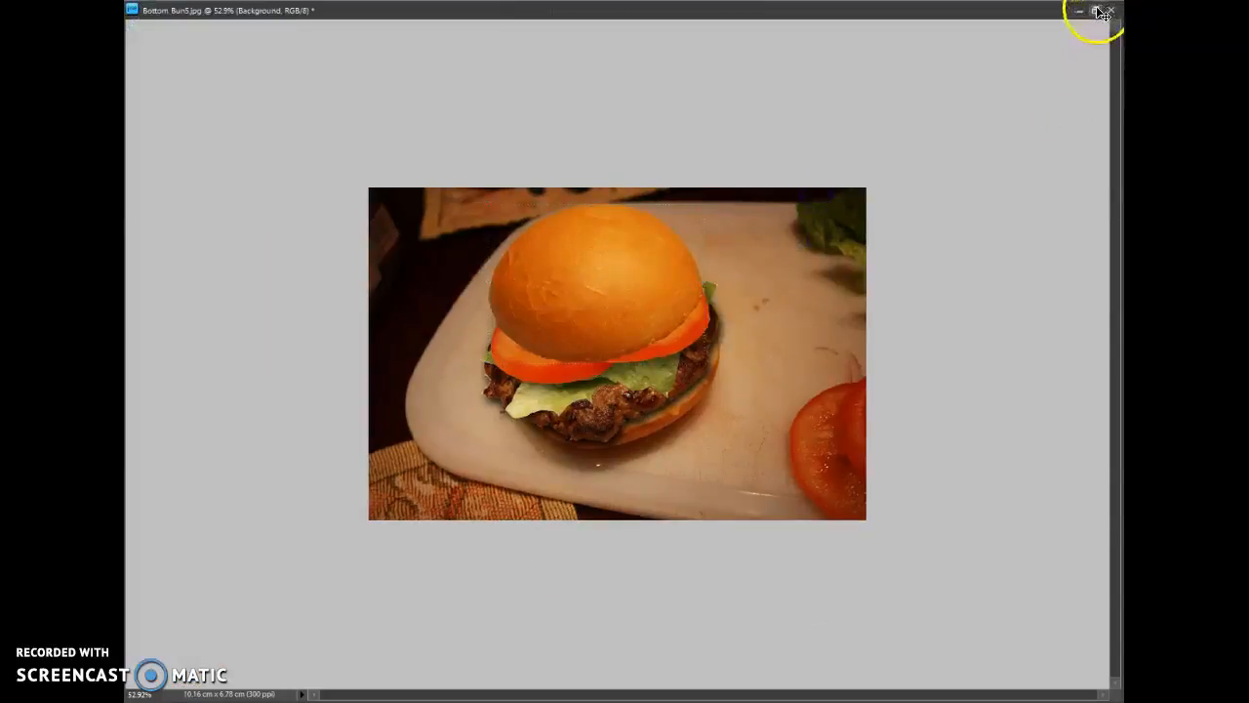
pyautogui.click(1096, 12)
# Scale the top bun proportionally to 95.7% and shift it slightly down and to the left over the tomatoes
pyautogui.click(522, 367)
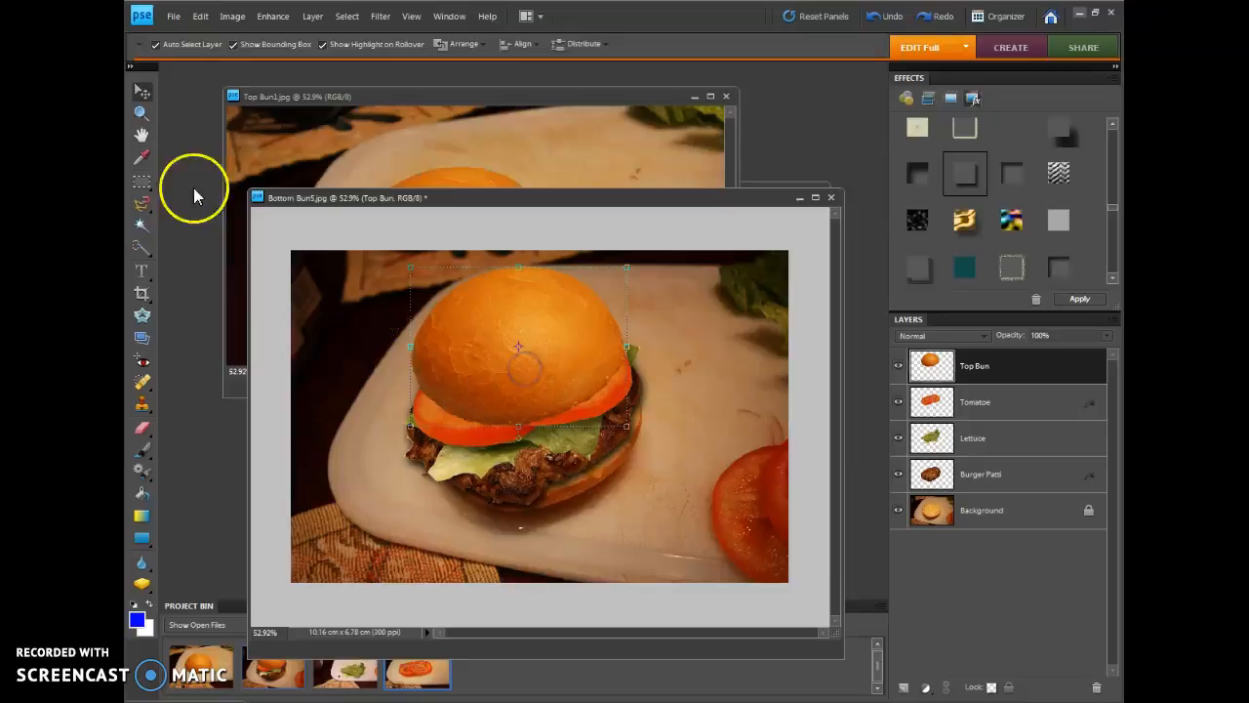
pyautogui.moveTo(409, 426); pyautogui.dragTo(419, 419)
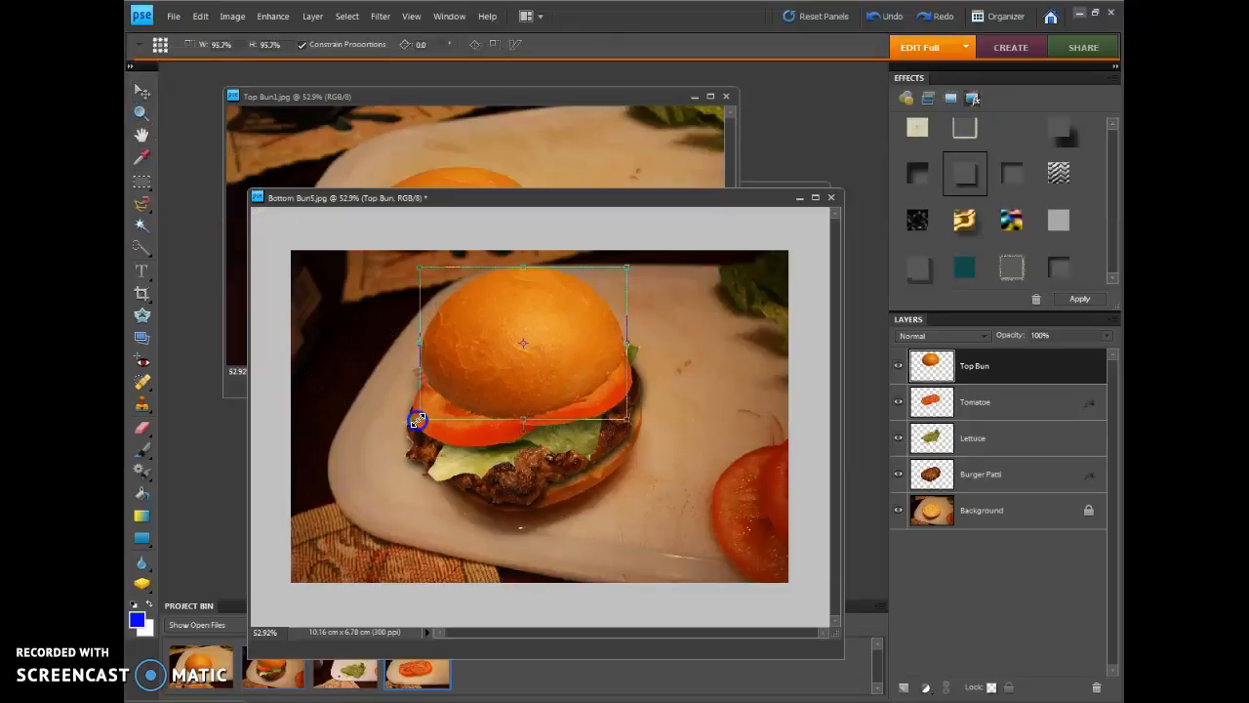
pyautogui.moveTo(517, 336); pyautogui.dragTo(500, 350)
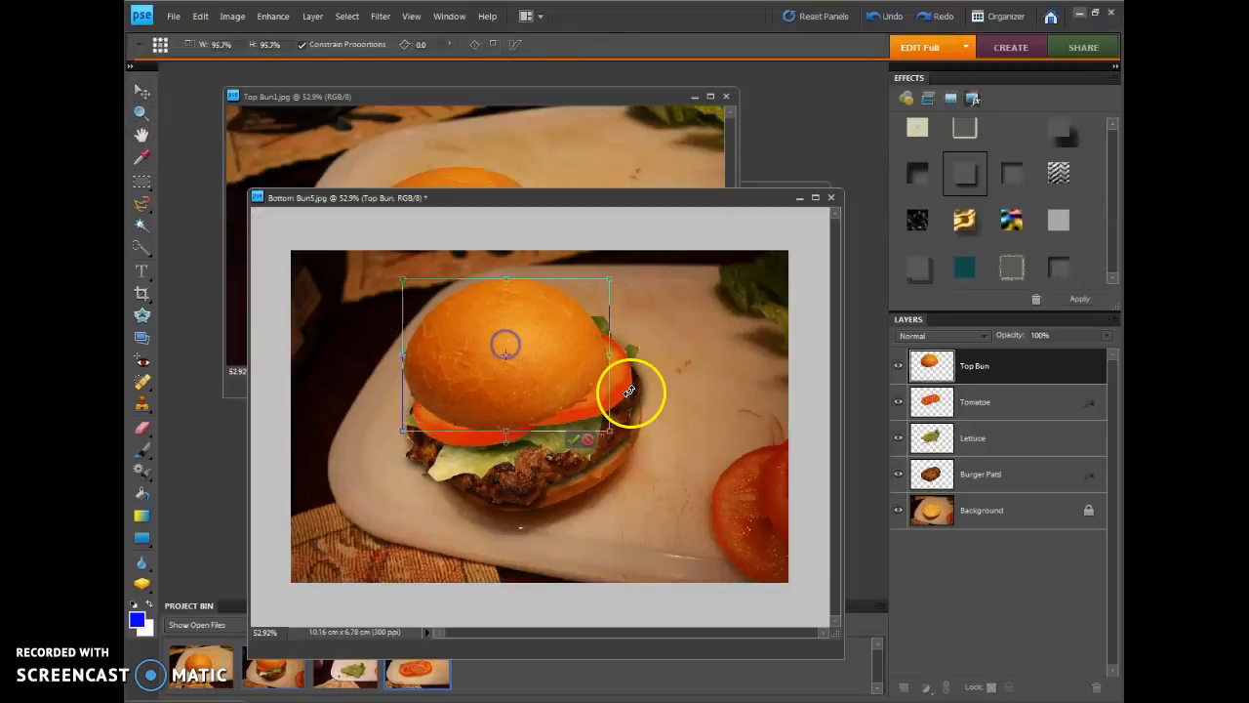
pyautogui.click(571, 445)
# Apply a drop shadow to the Top Bun layer with size 24 px, distance 13 px, opacity 59% and lighting angle 118°
pyautogui.click(961, 175)
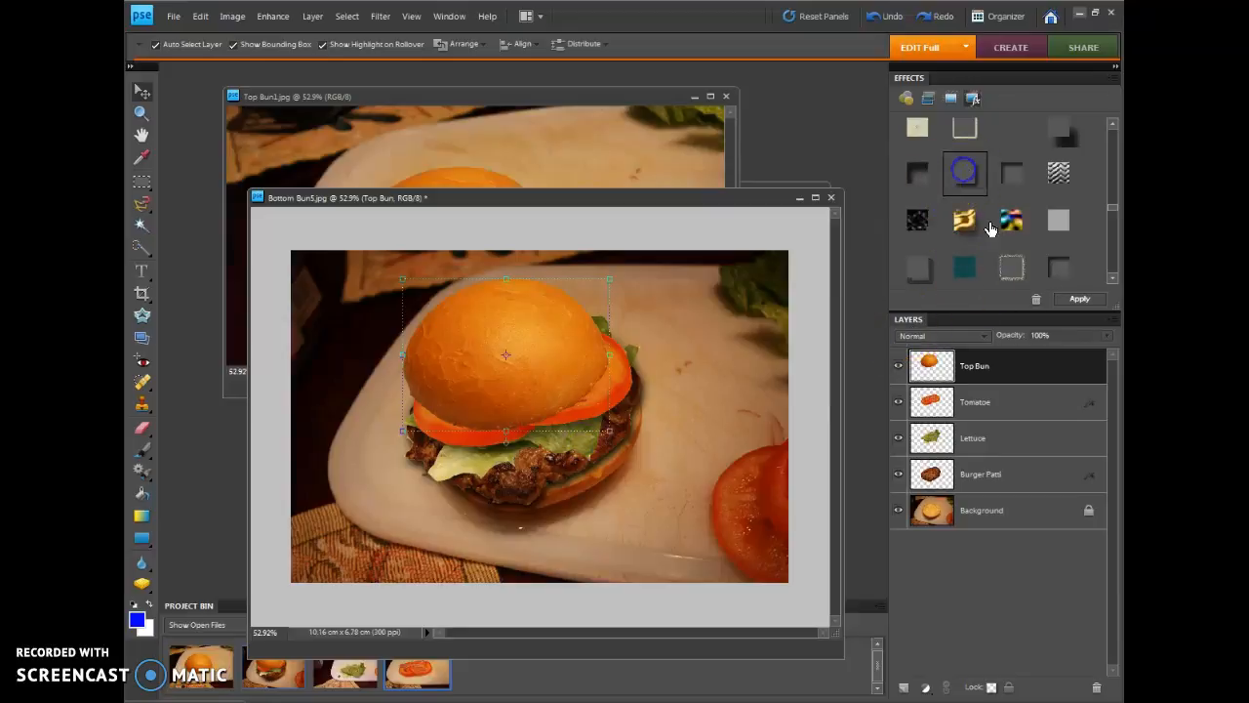
pyautogui.click(1082, 297)
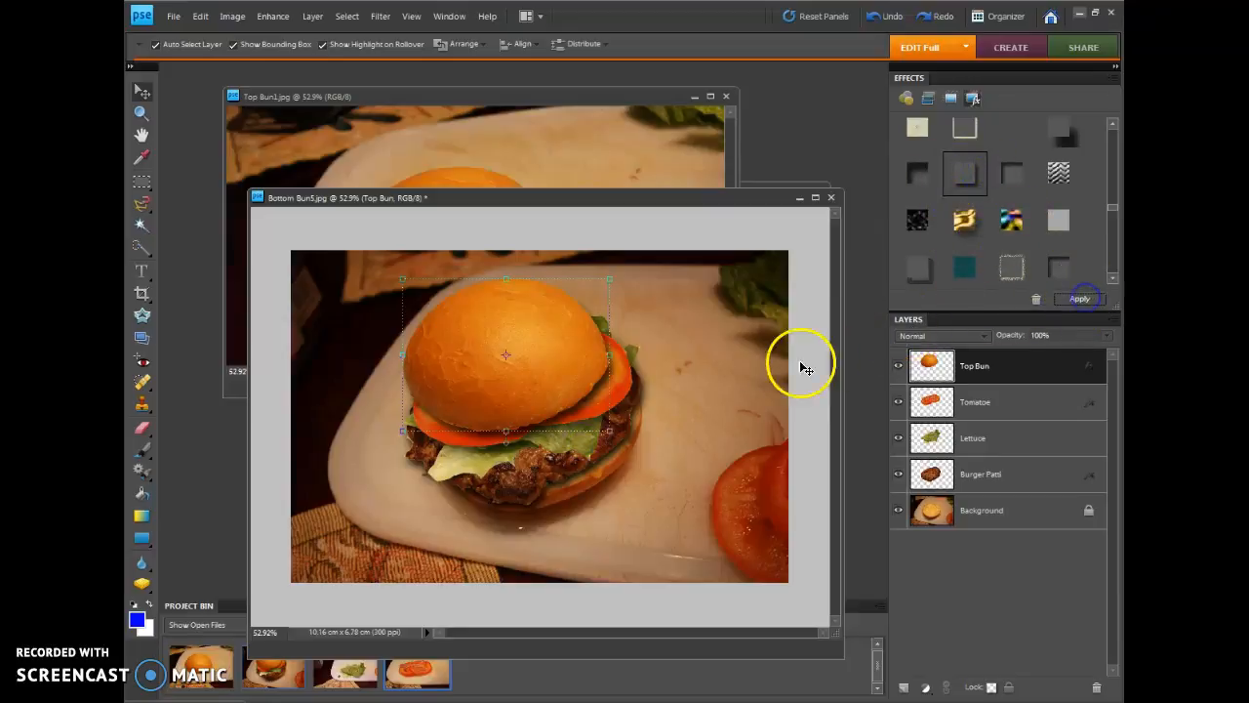
pyautogui.doubleClick(1083, 368)
pyautogui.moveTo(758, 251); pyautogui.dragTo(681, 227)
pyautogui.moveTo(679, 213); pyautogui.dragTo(681, 217)
pyautogui.moveTo(699, 158); pyautogui.dragTo(695, 153)
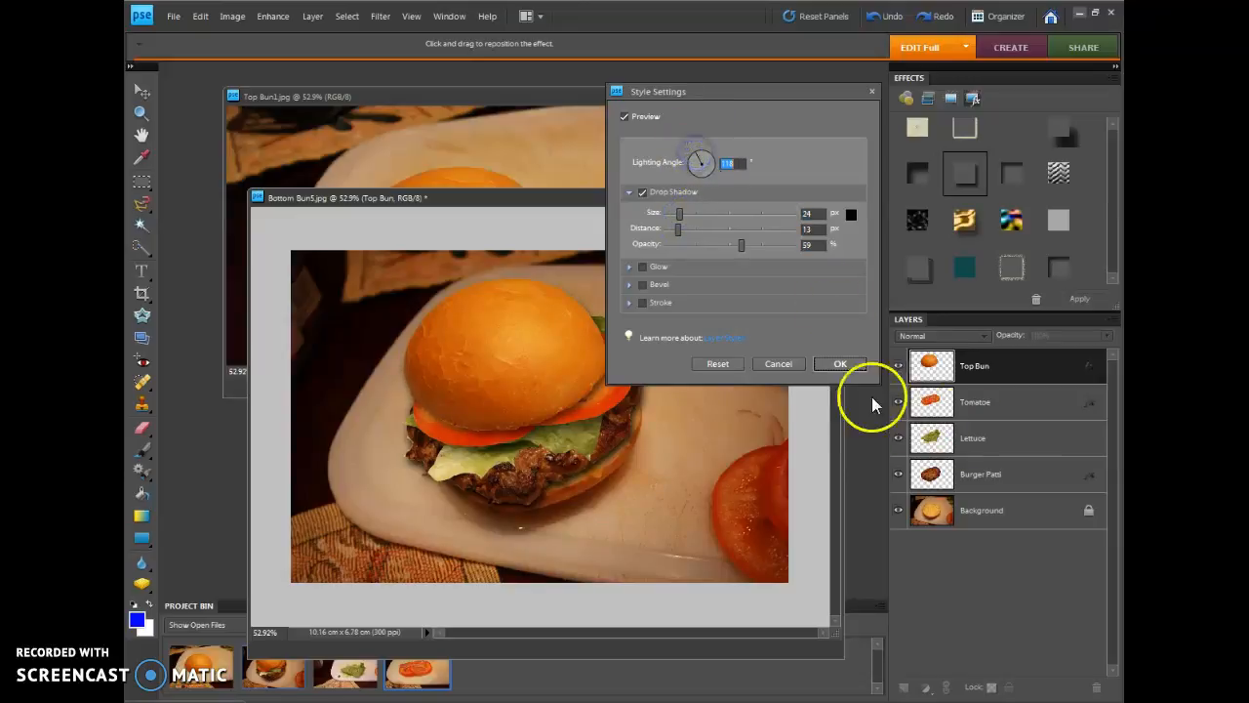
pyautogui.click(855, 363)
# Add a blue 12 pt Myriad Pro horizontal title with the author's first name in the possessive followed by "Virtual Burger"
pyautogui.click(747, 452)
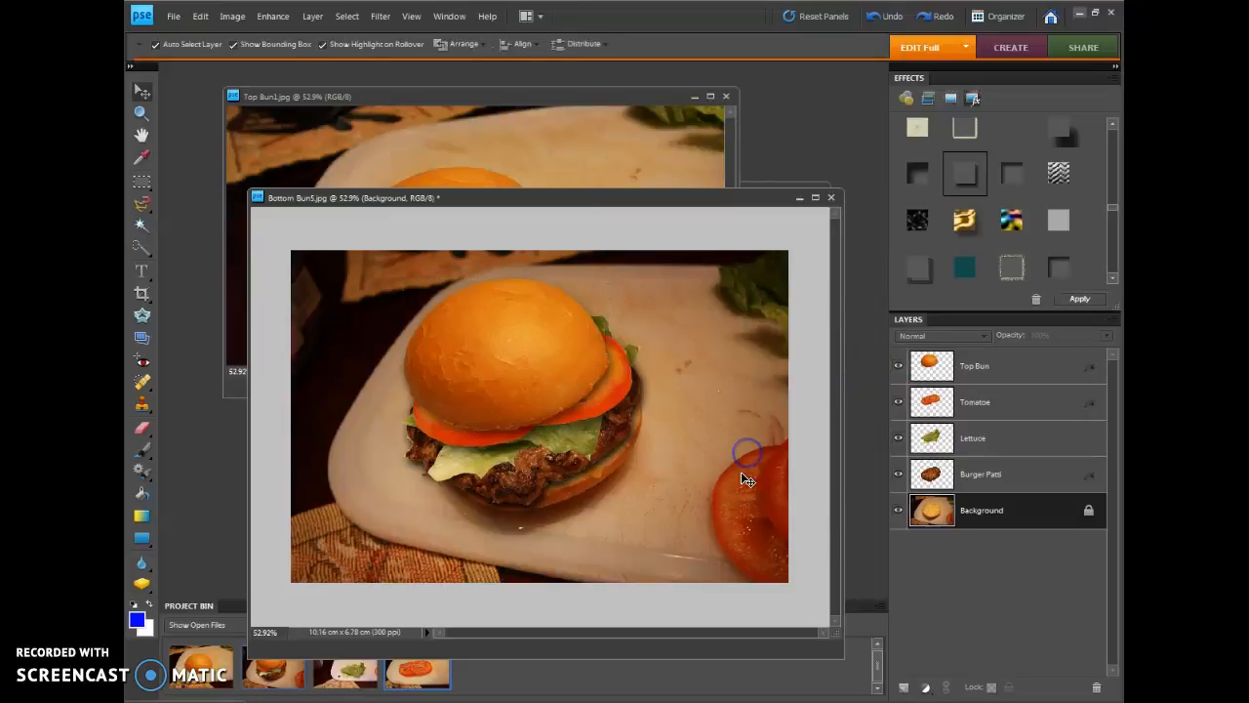
pyautogui.click(437, 470)
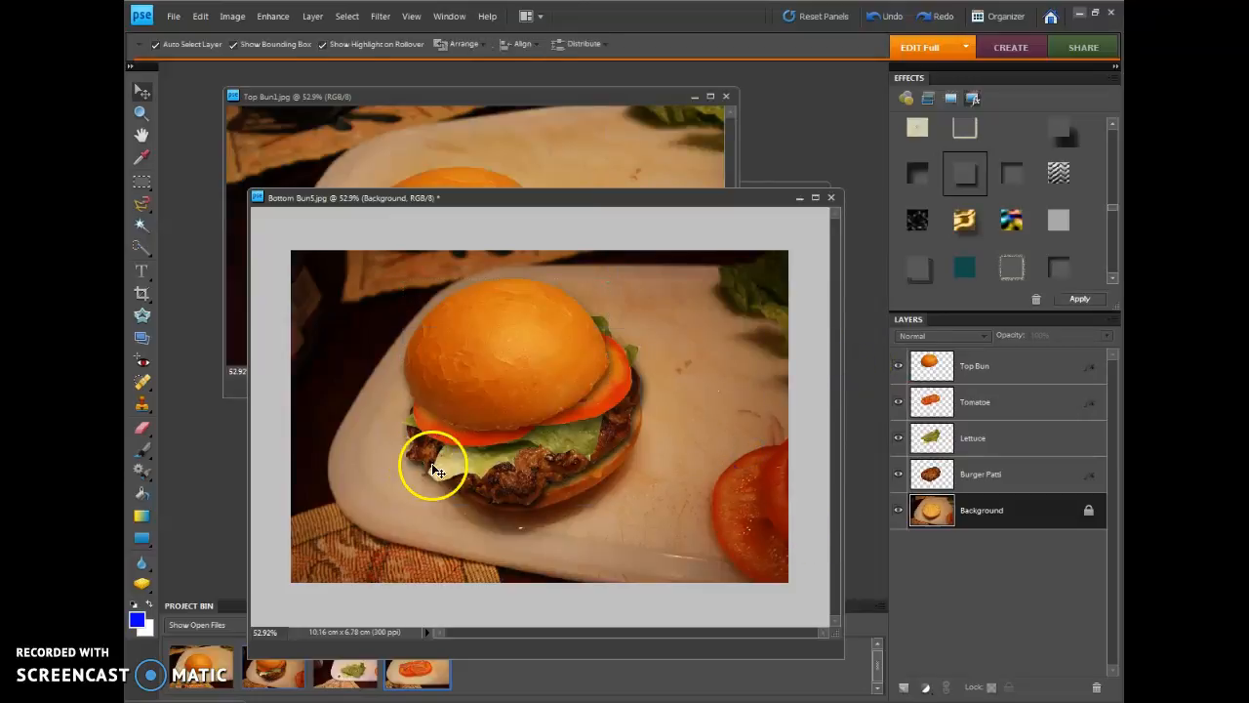
pyautogui.click(140, 273)
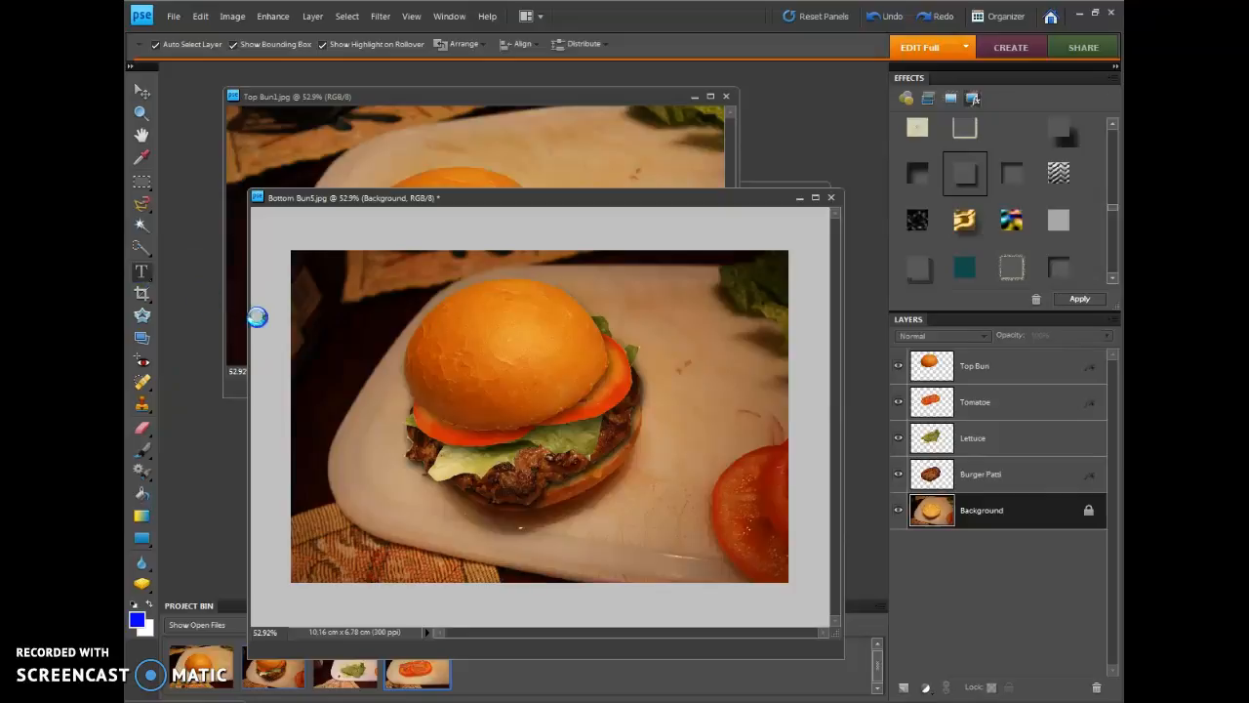
pyautogui.click(322, 330)
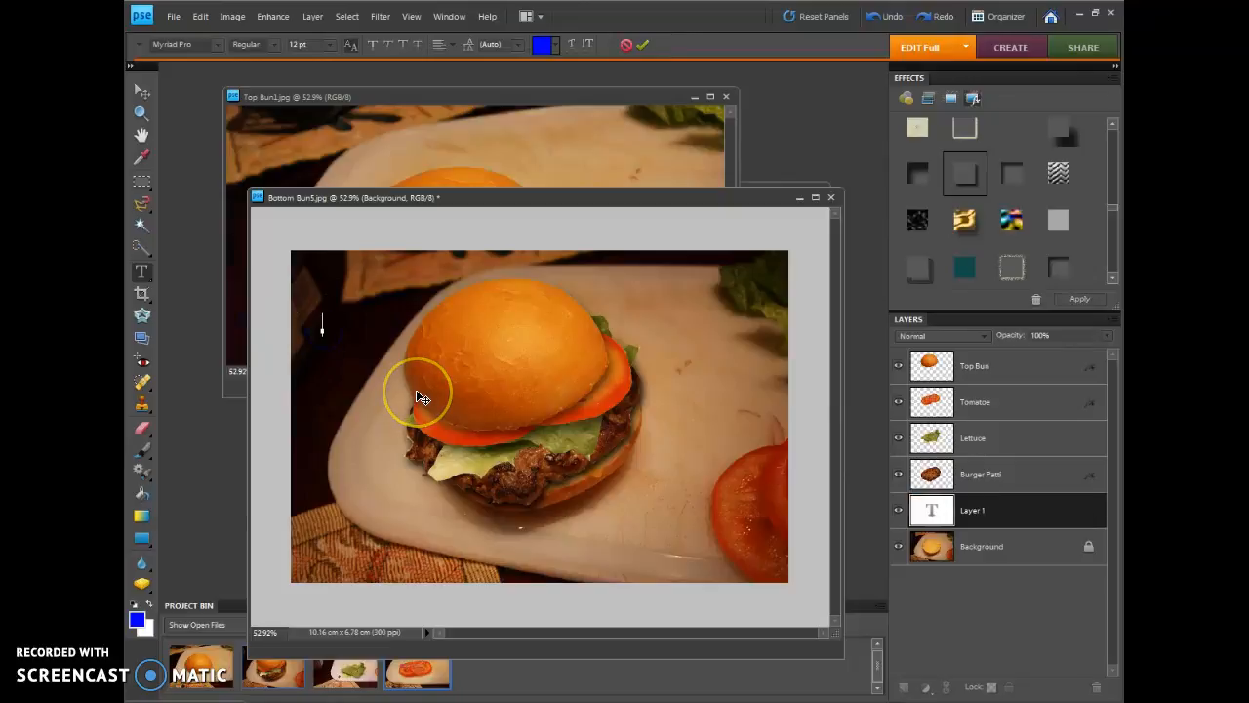
pyautogui.write('Du')
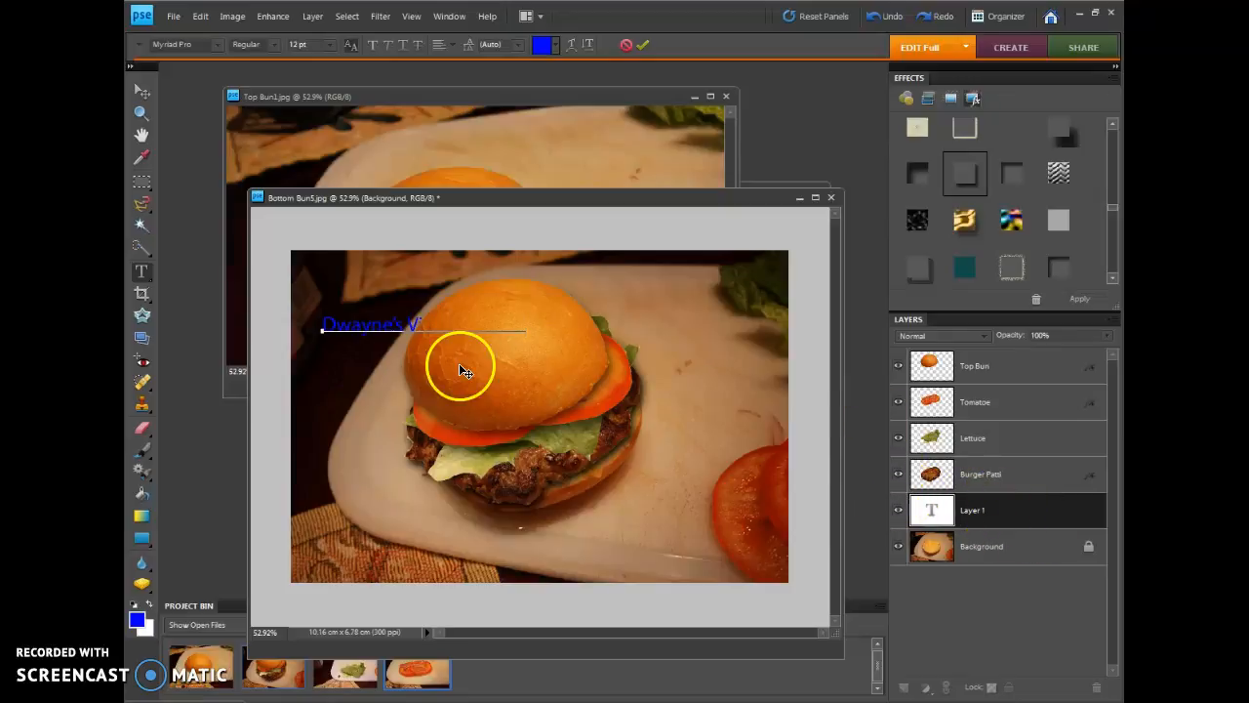
pyautogui.click(950, 514)
# Reorder the title layer above Top Bun and move the title to the right across the bun
pyautogui.moveTo(1004, 515); pyautogui.dragTo(1007, 357)
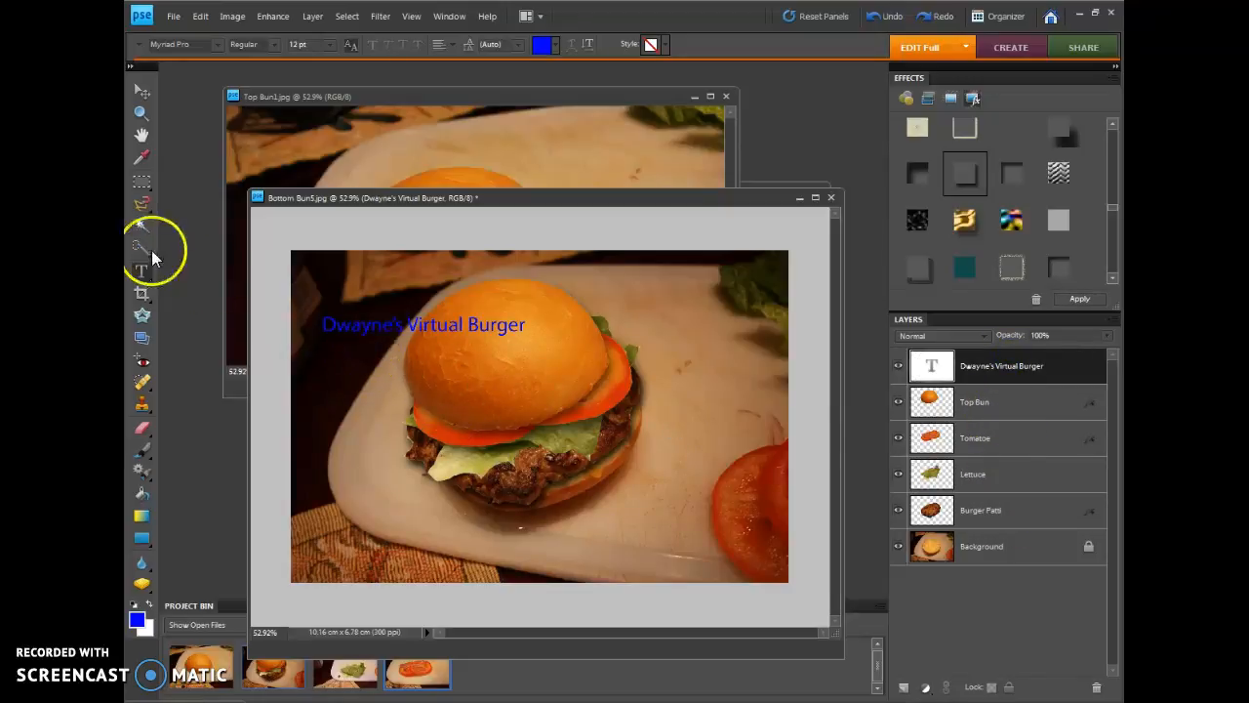
pyautogui.click(138, 98)
pyautogui.moveTo(341, 326); pyautogui.dragTo(473, 335)
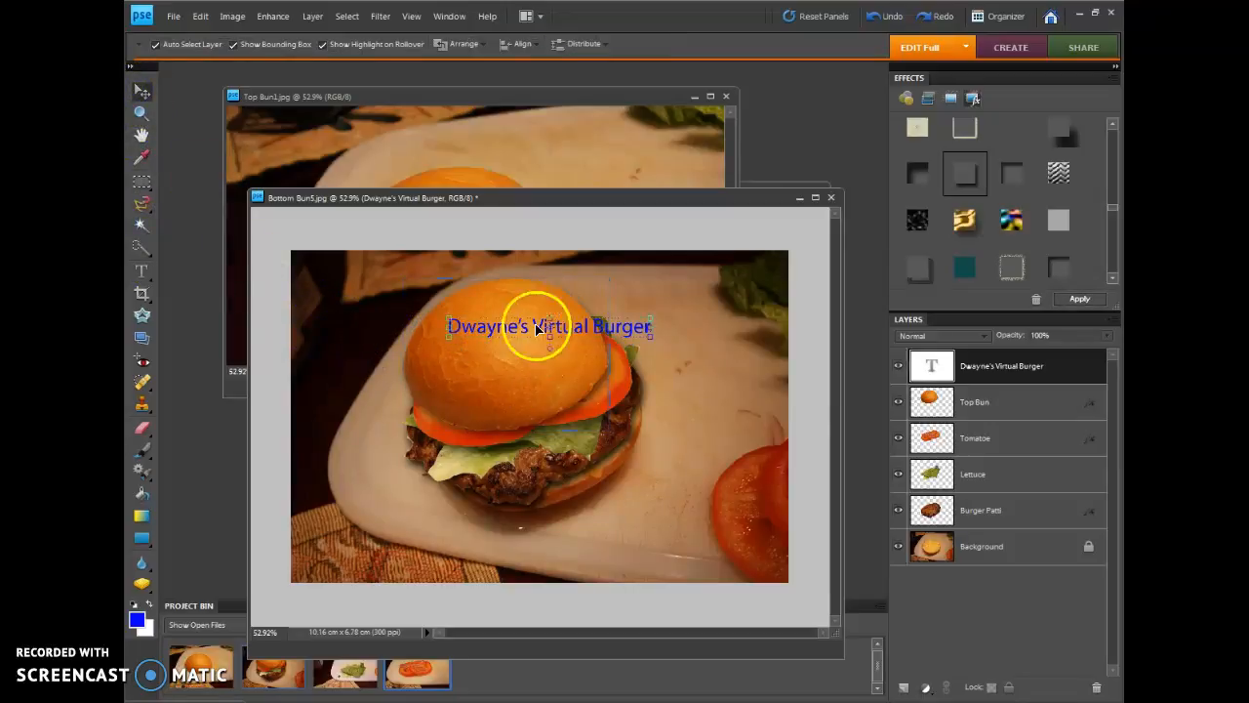
# Select the whole title text for editing and change its font style to Bold Condensed
pyautogui.click(140, 275)
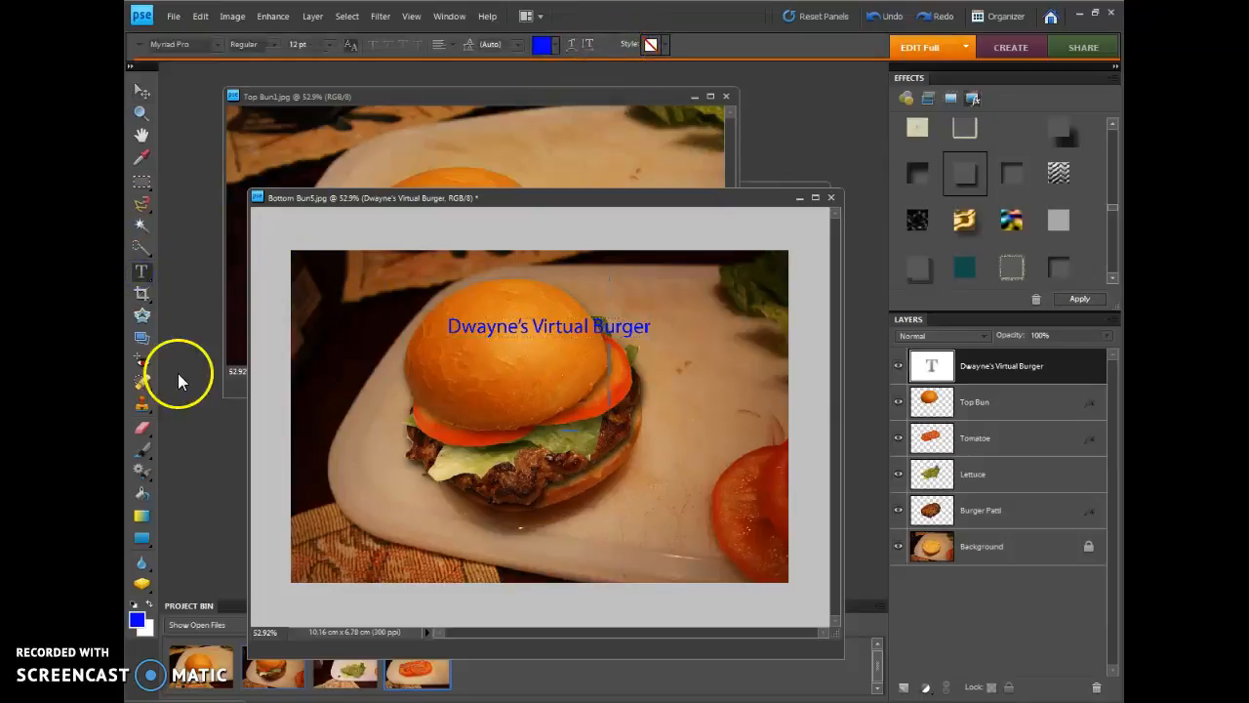
pyautogui.click(145, 279)
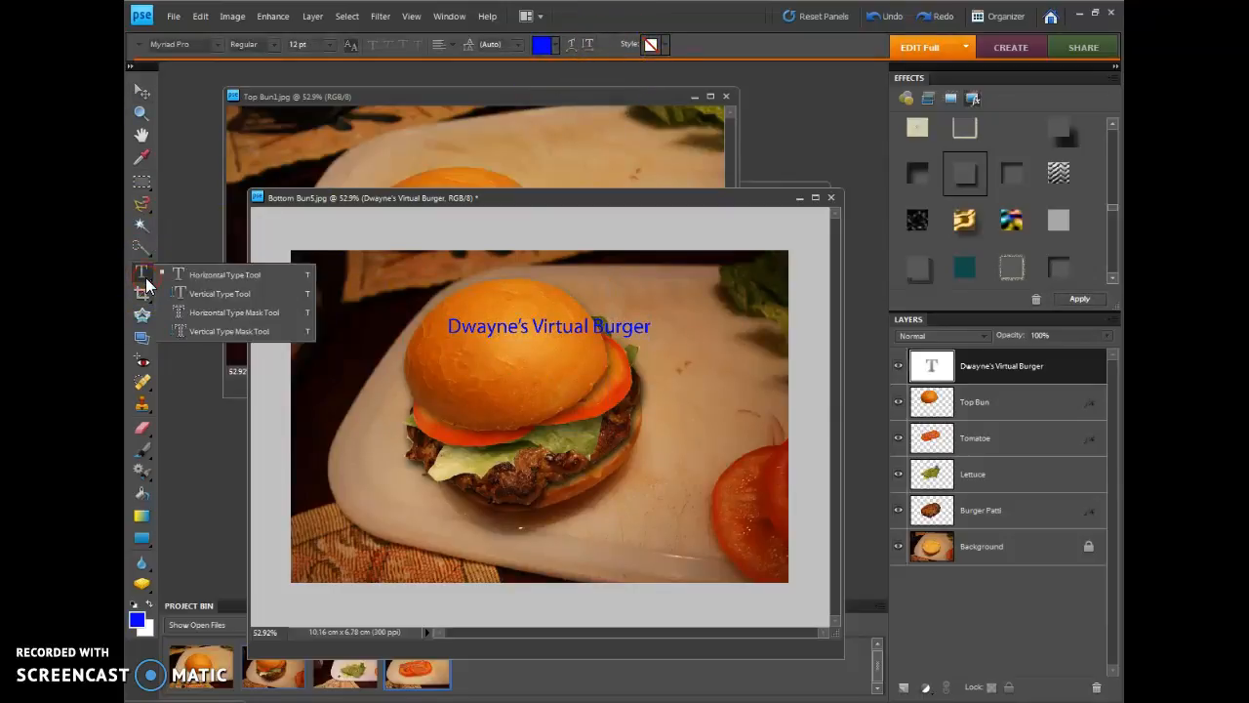
pyautogui.click(146, 278)
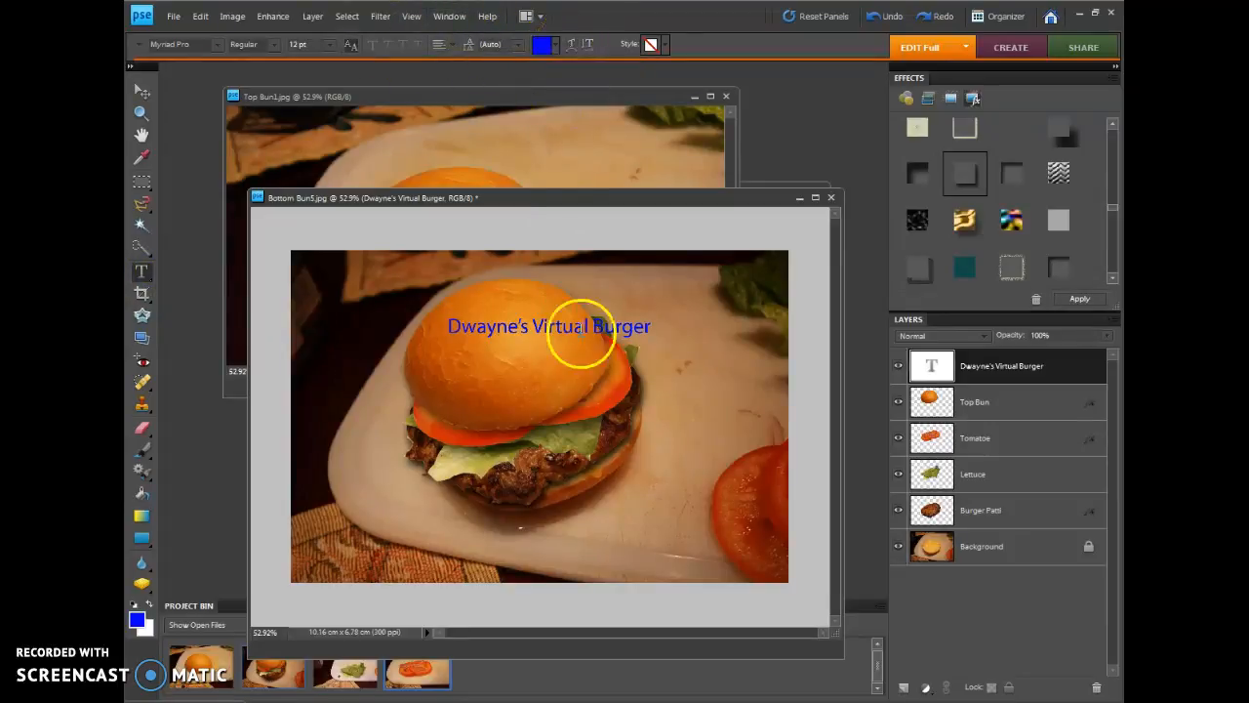
pyautogui.click(144, 92)
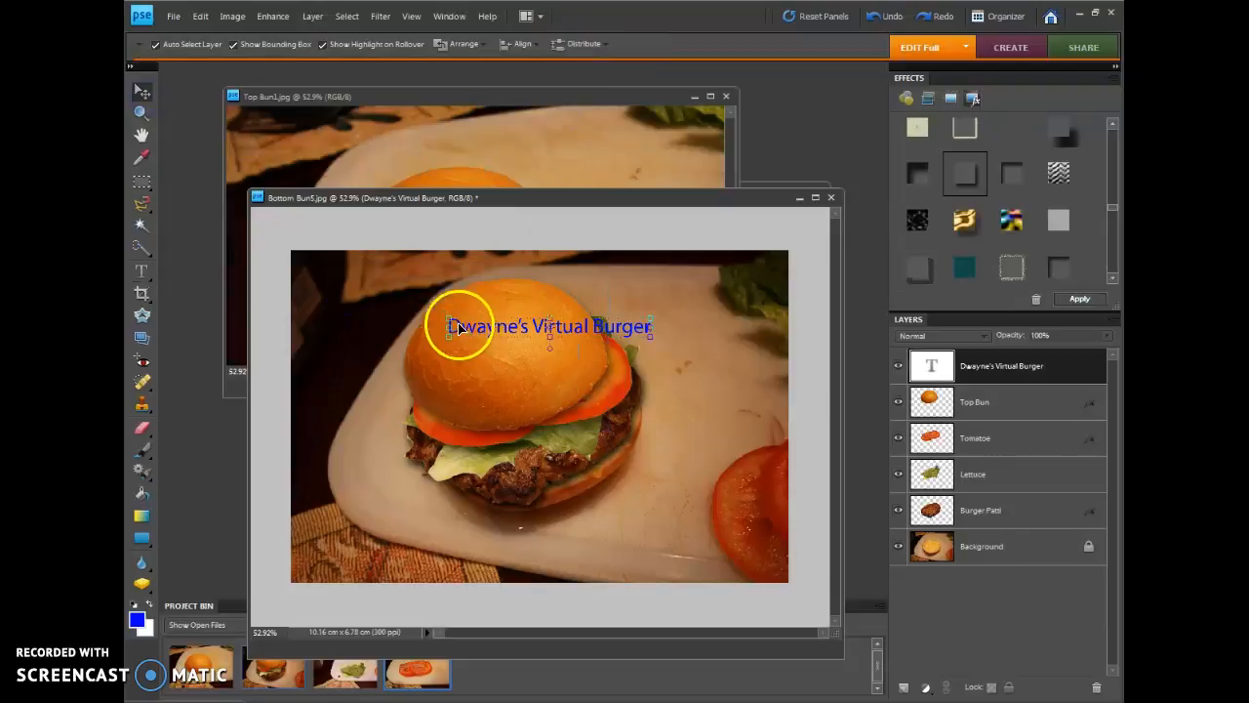
pyautogui.doubleClick(458, 322)
pyautogui.click(457, 304)
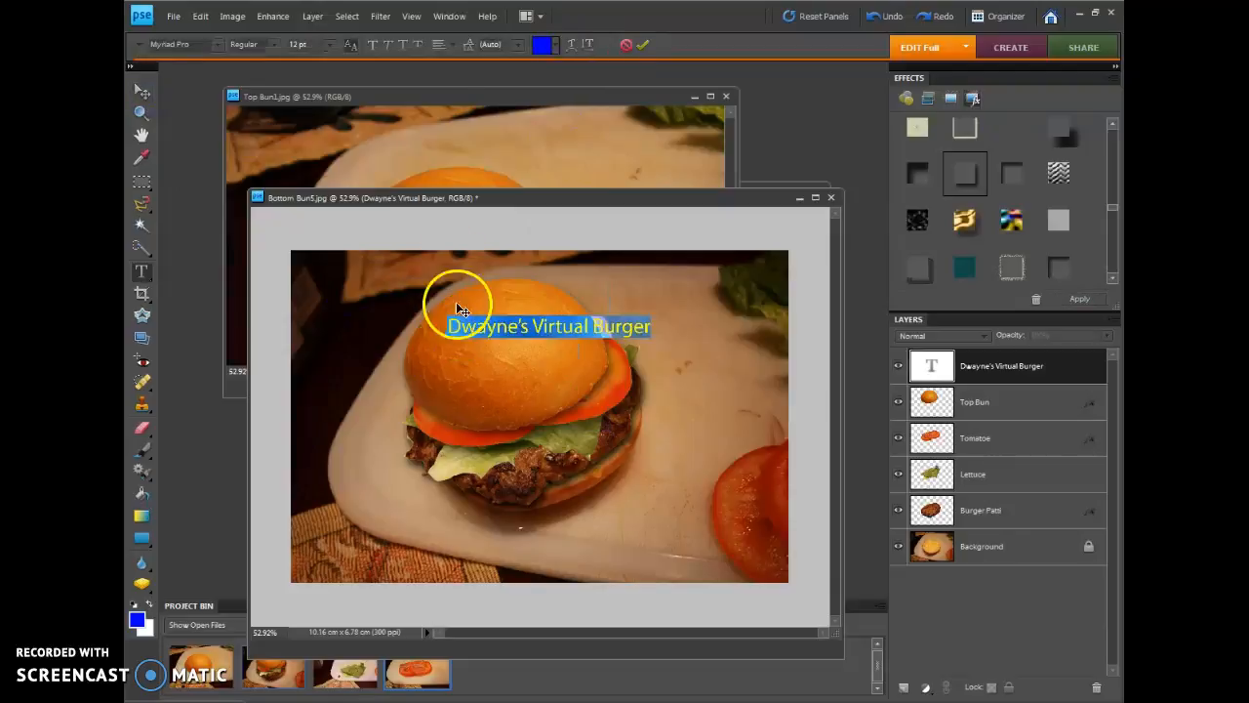
pyautogui.click(269, 46)
pyautogui.click(268, 88)
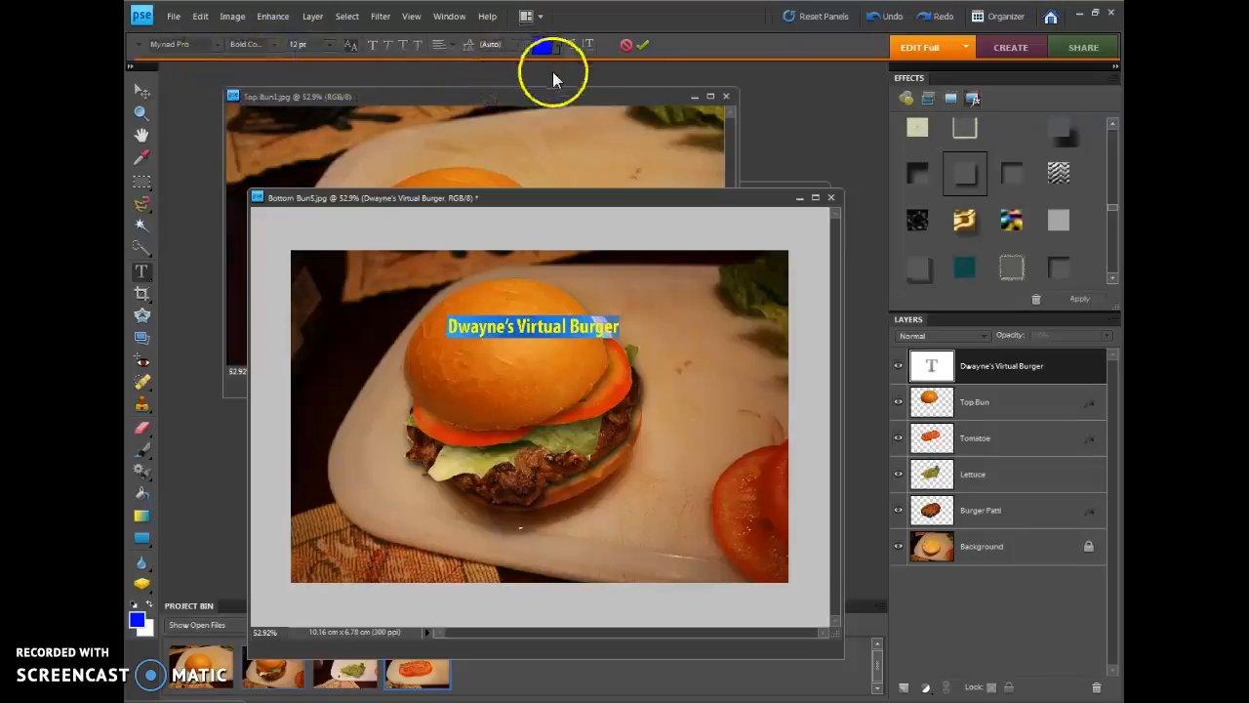
# Warp the title in a horizontal Arc with bend +40%, a slight negative horizontal distortion and vertical distortion -6%
pyautogui.click(567, 50)
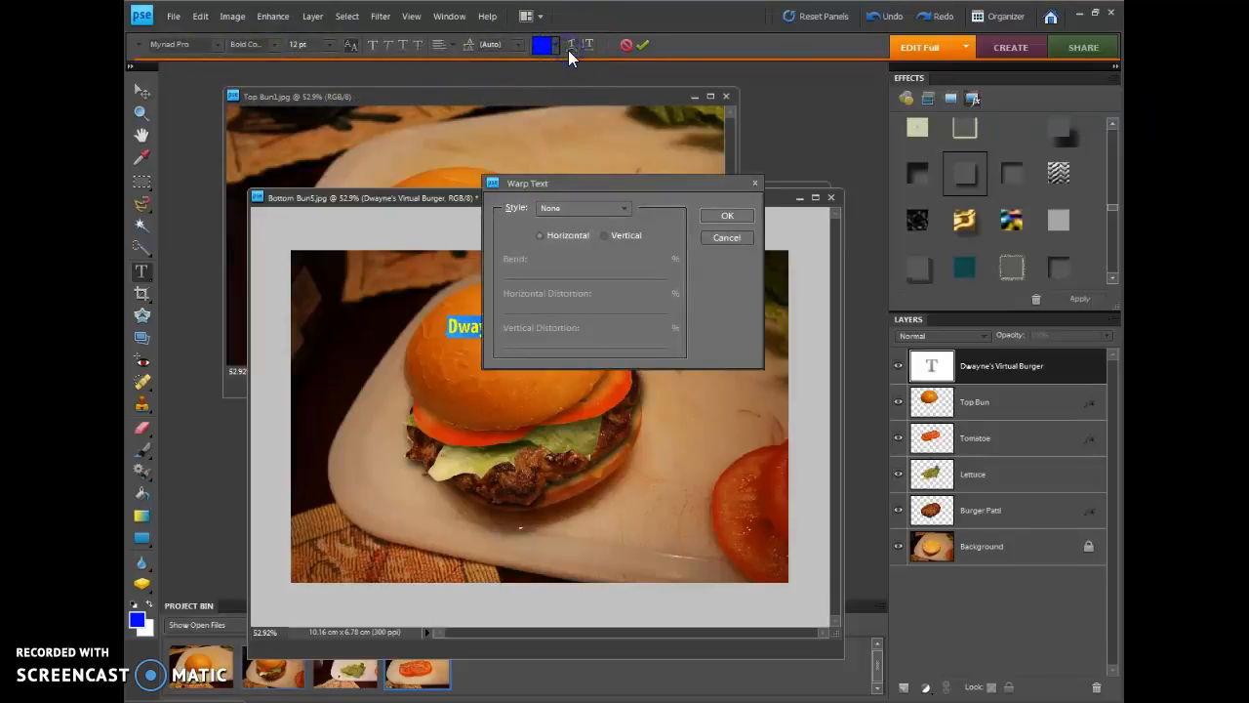
pyautogui.click(588, 209)
pyautogui.click(584, 251)
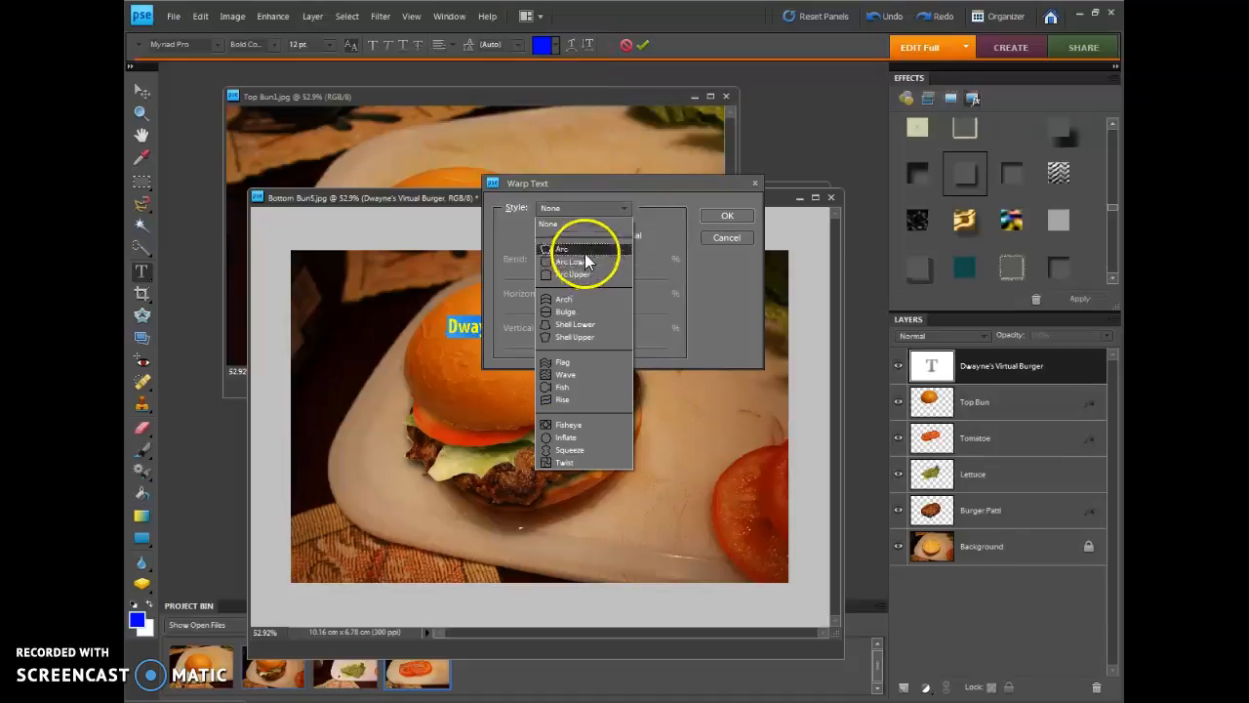
pyautogui.click(589, 237)
pyautogui.moveTo(619, 184); pyautogui.dragTo(764, 139)
pyautogui.moveTo(788, 232); pyautogui.dragTo(746, 301)
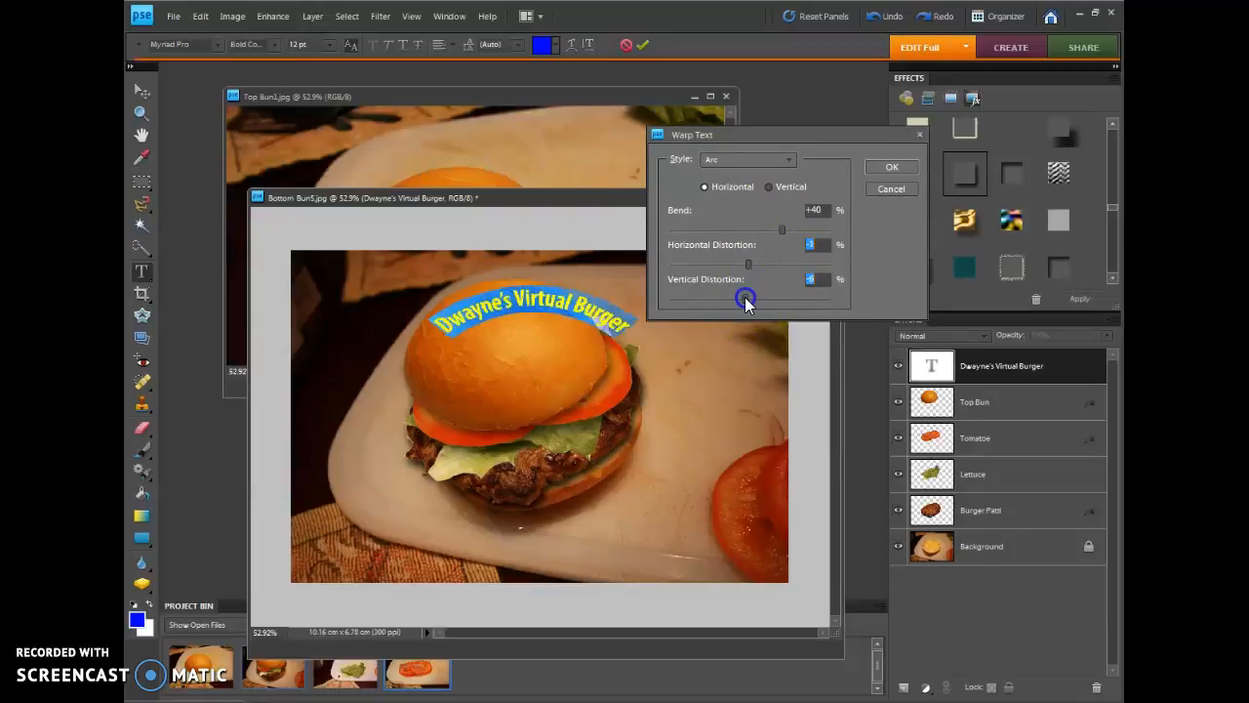
pyautogui.click(878, 167)
pyautogui.click(718, 203)
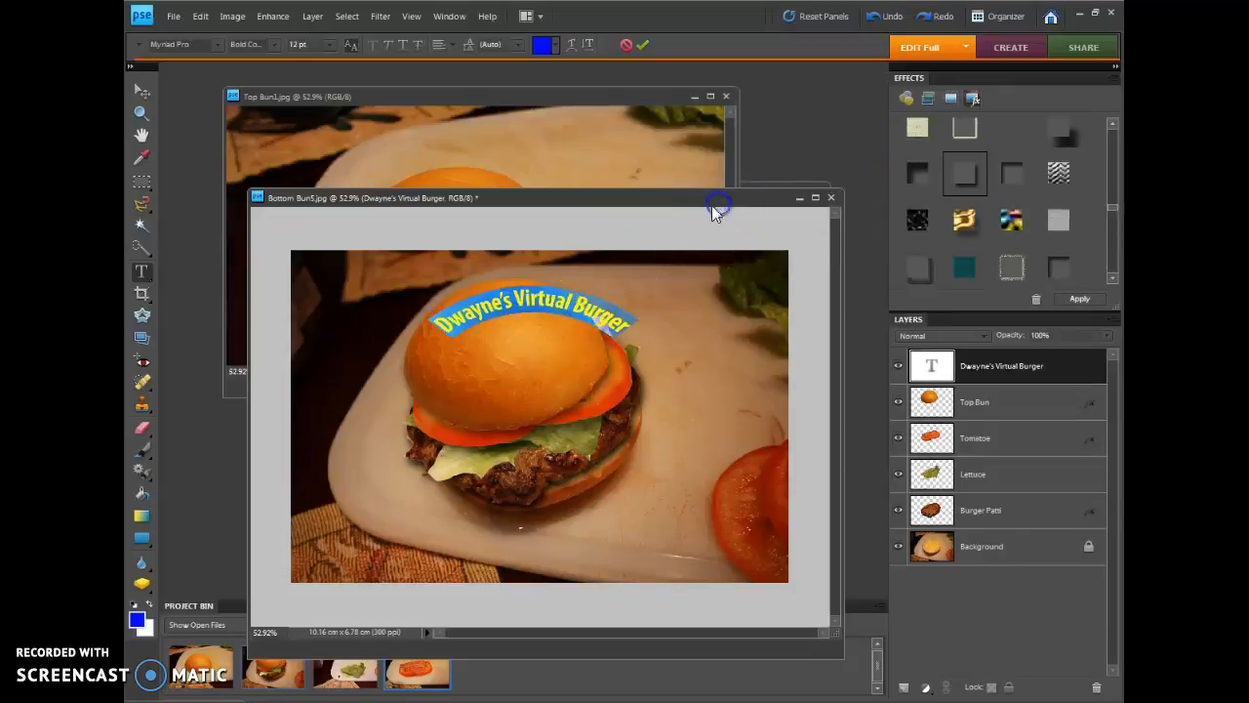
# Apply a drop shadow to the title layer with size 5 px, distance 10 px and opacity about 66%
pyautogui.click(556, 329)
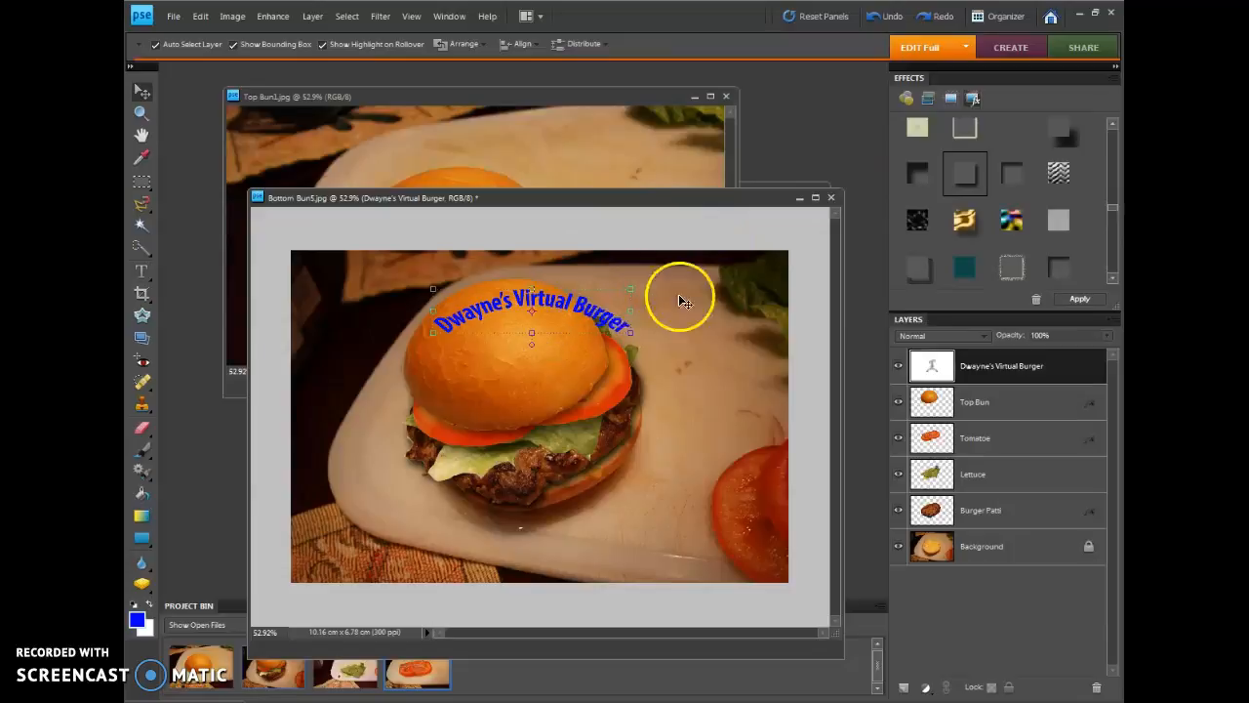
pyautogui.click(1078, 299)
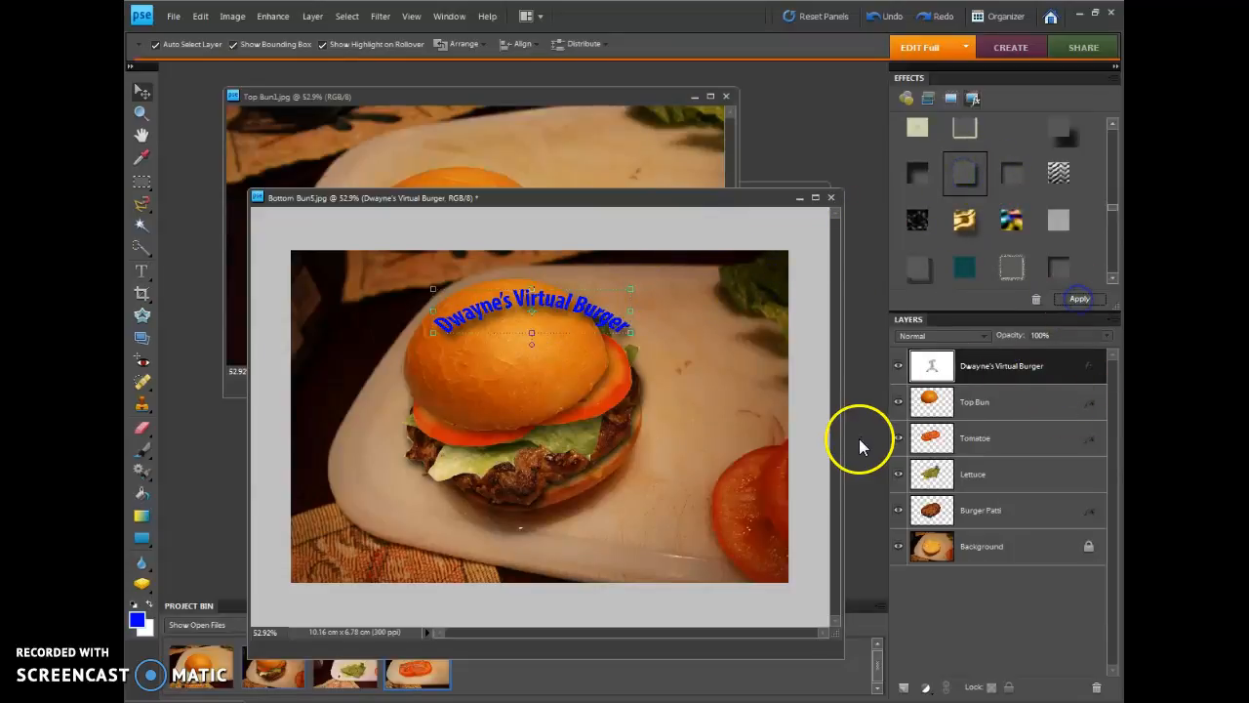
pyautogui.click(1093, 371)
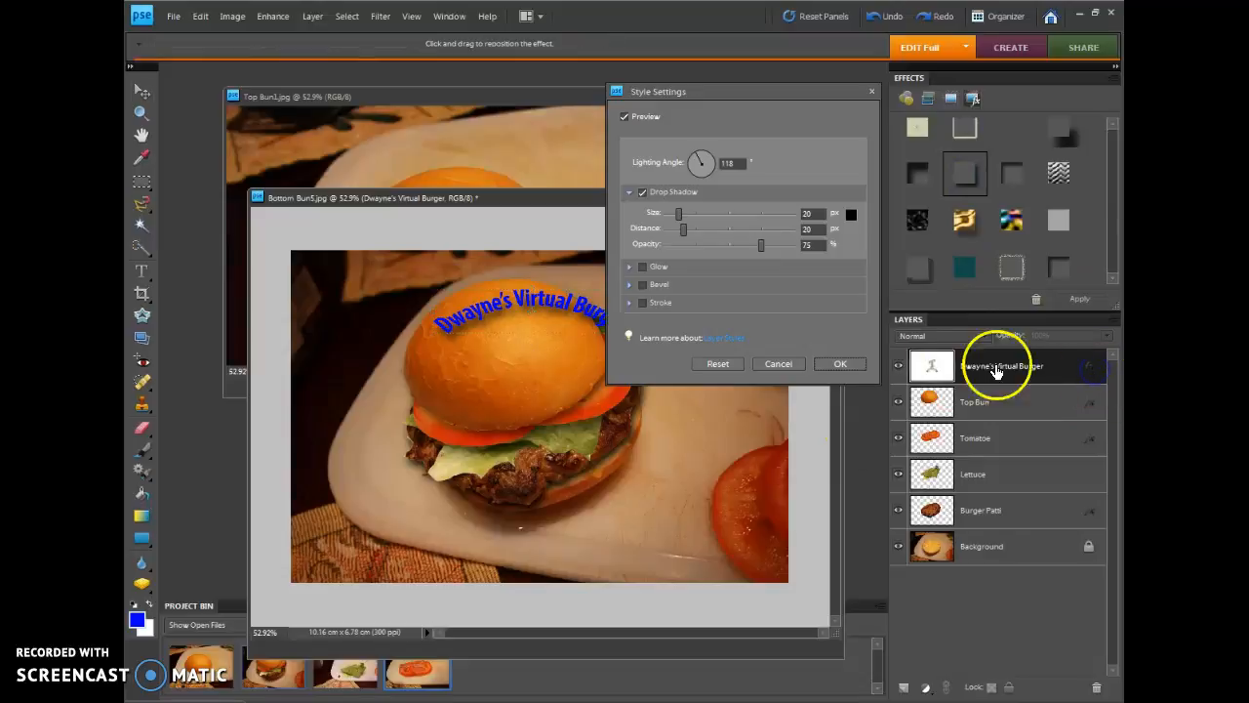
pyautogui.click(674, 213)
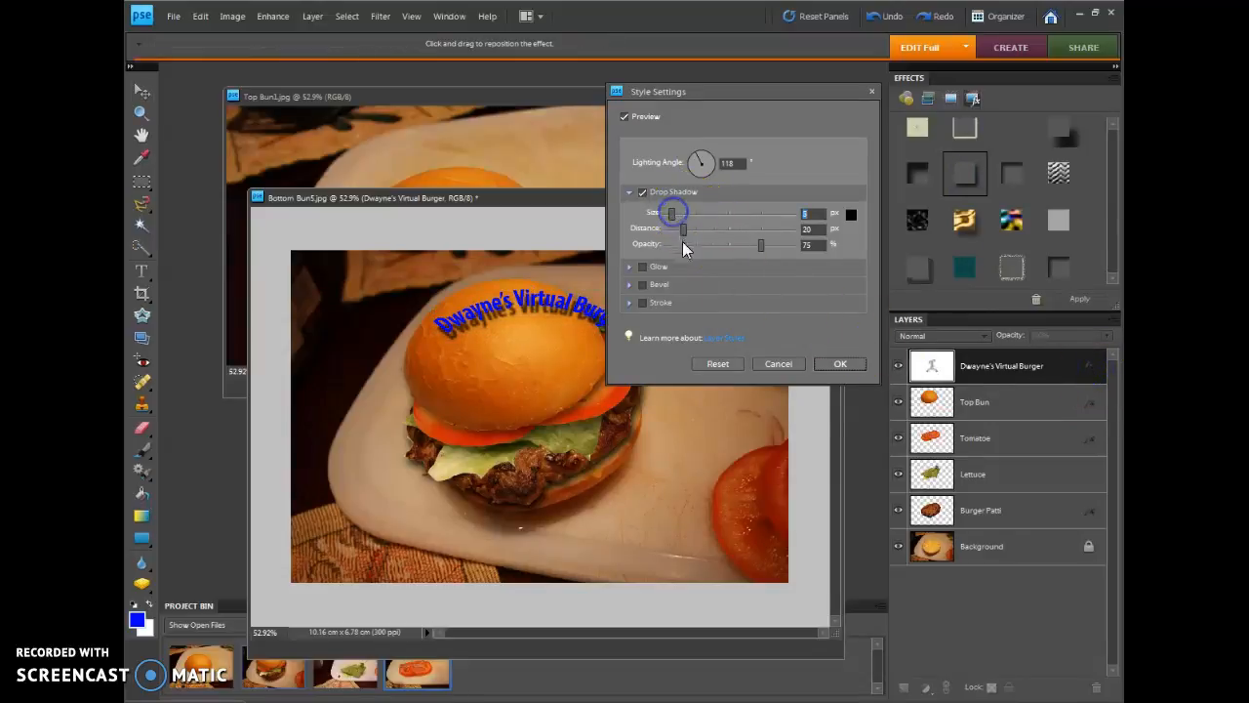
pyautogui.moveTo(761, 246); pyautogui.dragTo(677, 229)
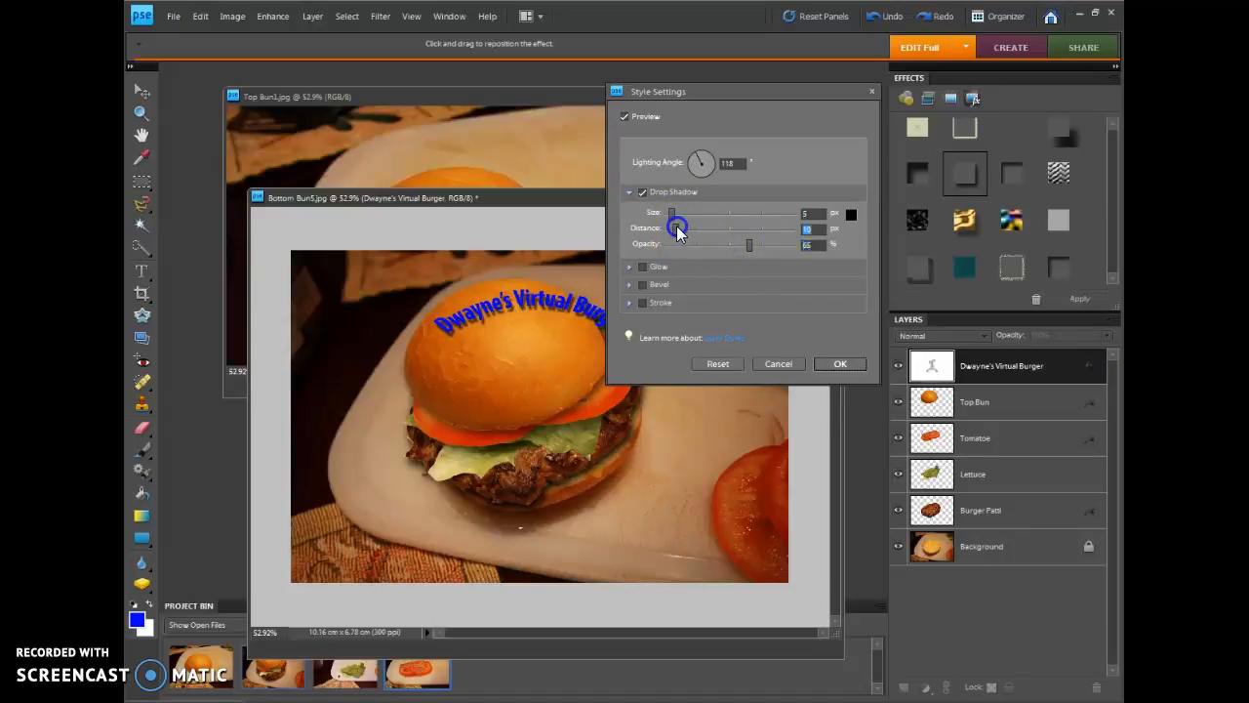
pyautogui.click(840, 363)
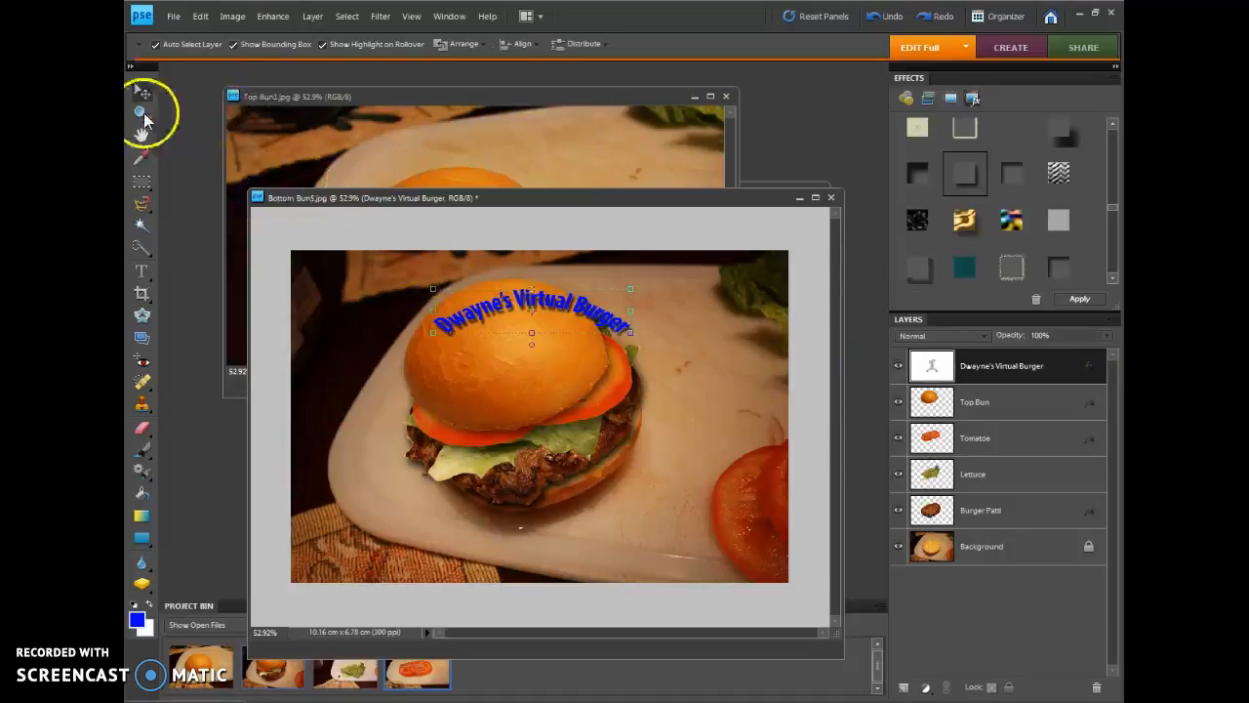
# Move the title up and to the left, then stretch it to about 156.1% width and 181.2% height
pyautogui.moveTo(468, 314); pyautogui.dragTo(411, 295)
pyautogui.click(480, 301)
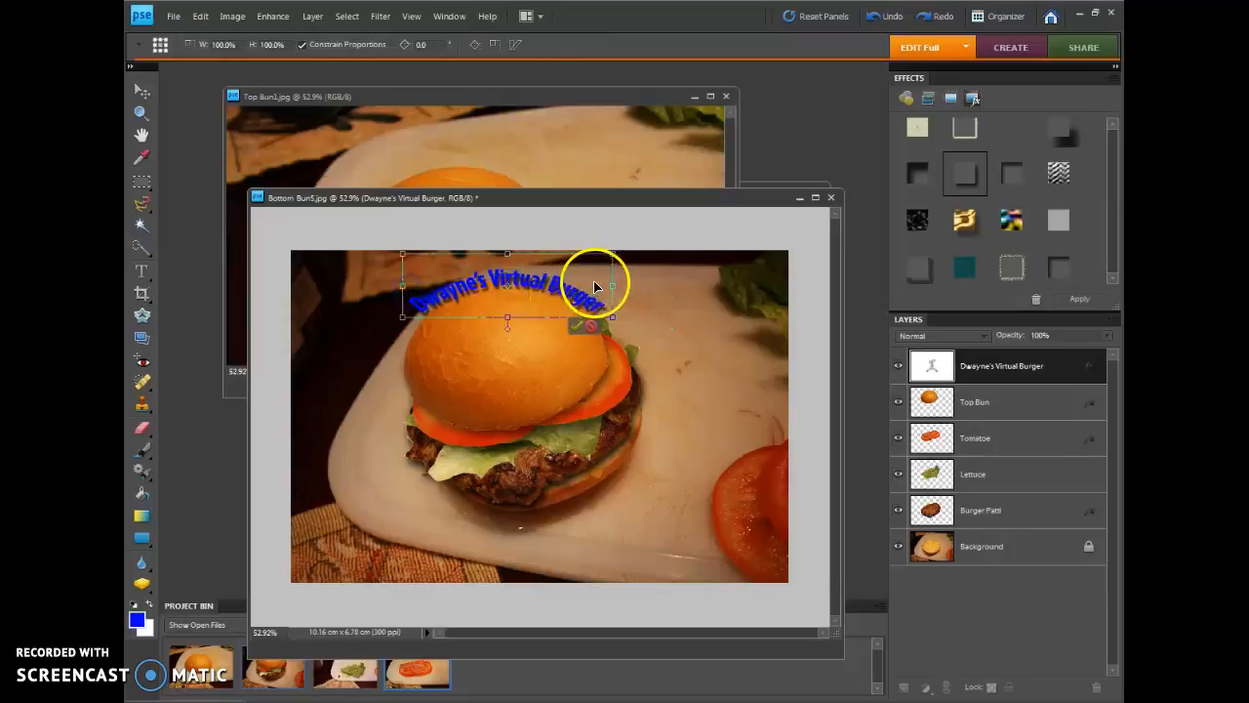
pyautogui.moveTo(616, 285); pyautogui.dragTo(731, 289)
pyautogui.moveTo(564, 318); pyautogui.dragTo(565, 369)
pyautogui.click(695, 376)
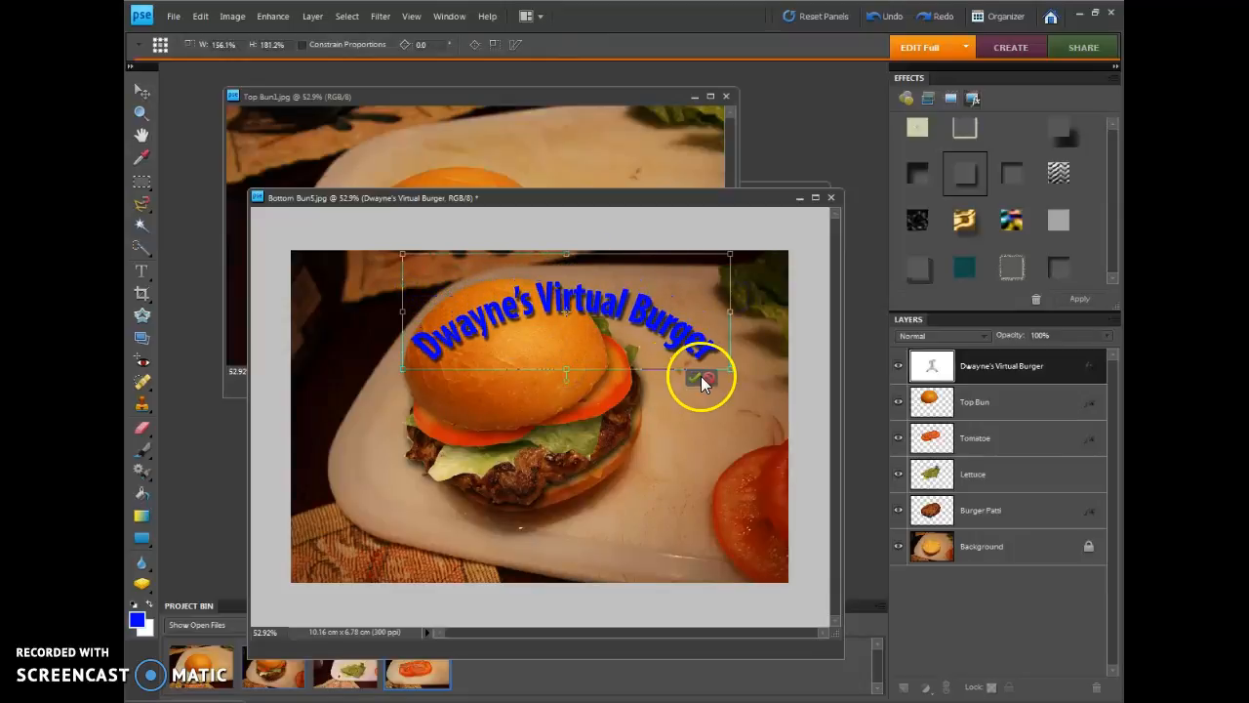
# Commit the title's resizing, shift the title to the right across the top bun and plate, and deselect it
pyautogui.click(516, 330)
pyautogui.moveTo(516, 330); pyautogui.dragTo(532, 318)
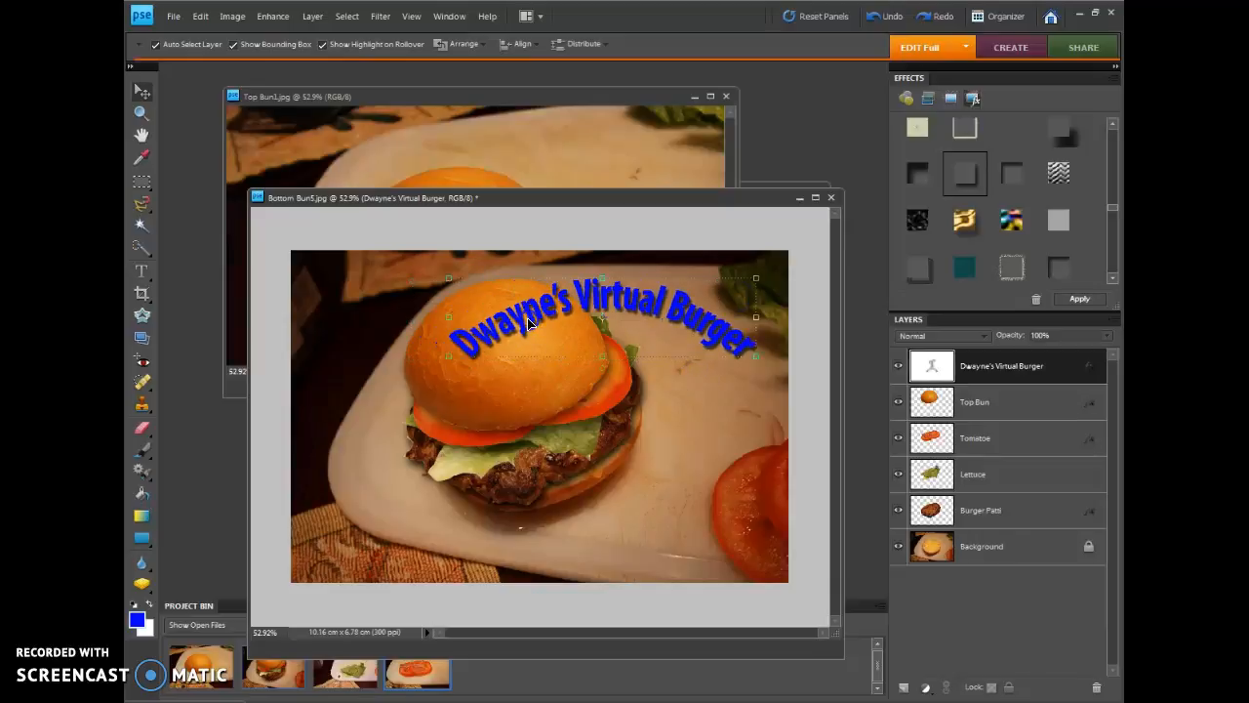
pyautogui.click(777, 438)
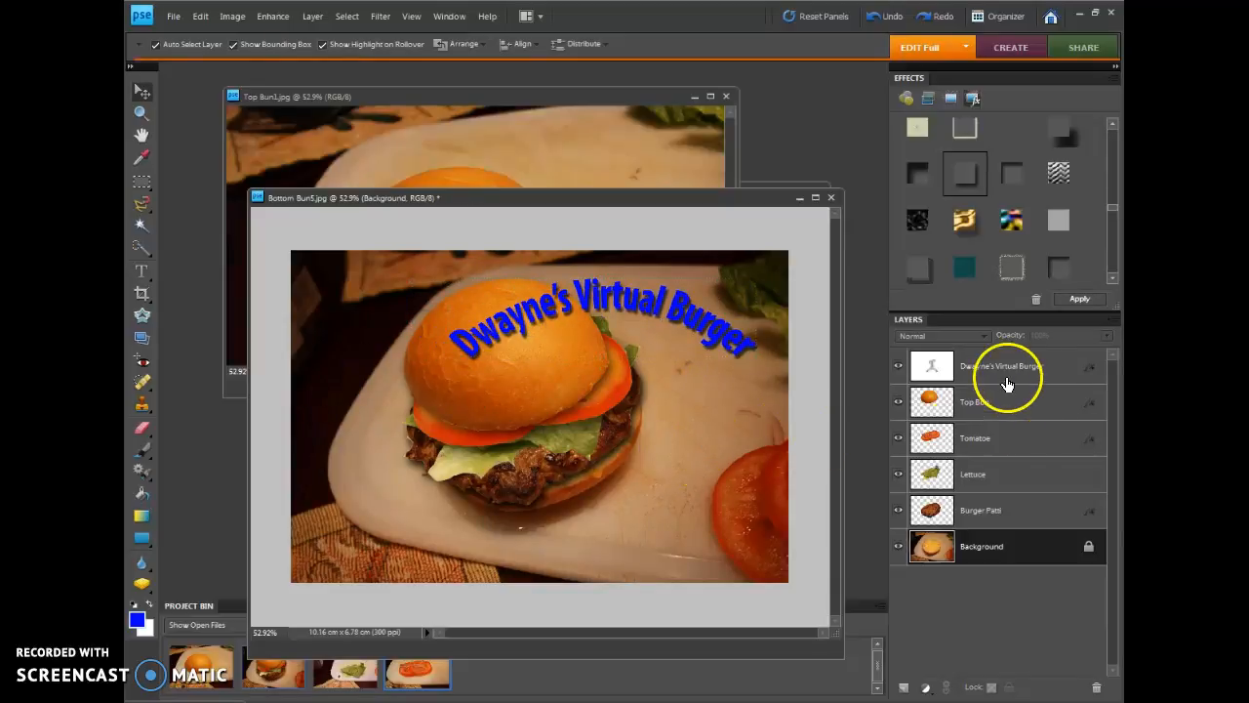
# Review the layer stack by selecting the patty, lettuce, tomato, top bun and title layers in turn
pyautogui.click(988, 505)
pyautogui.click(993, 476)
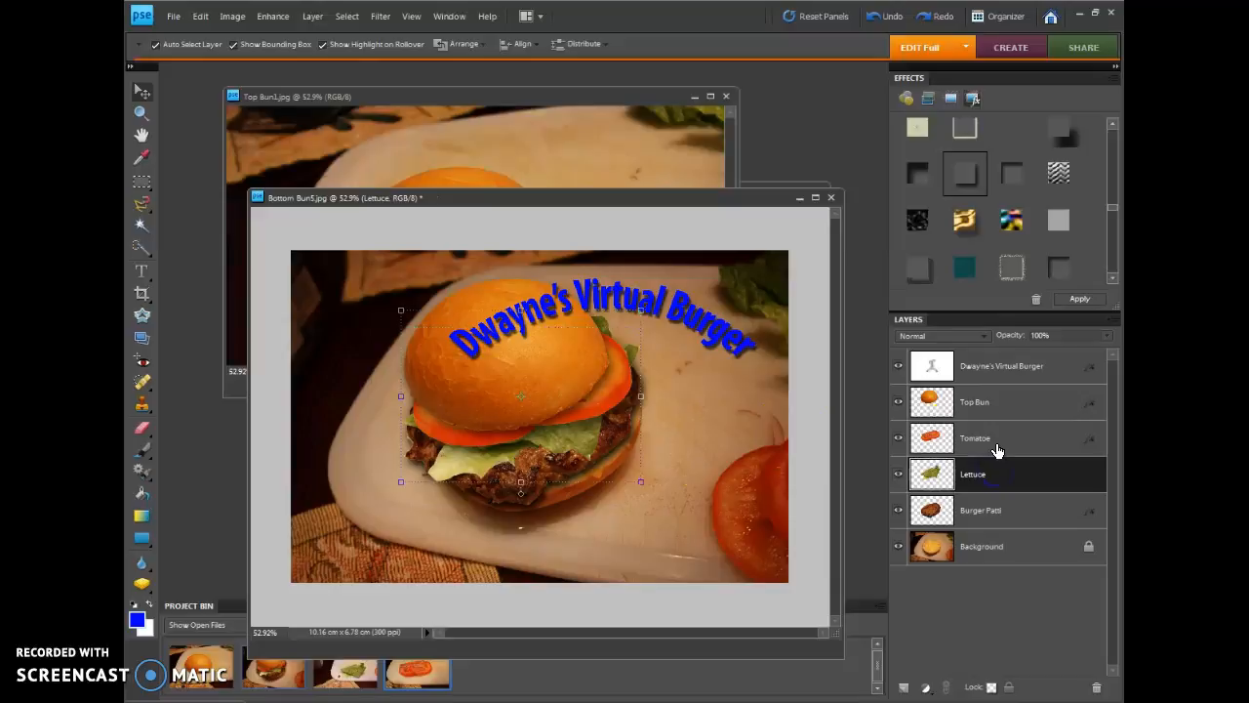
pyautogui.click(996, 450)
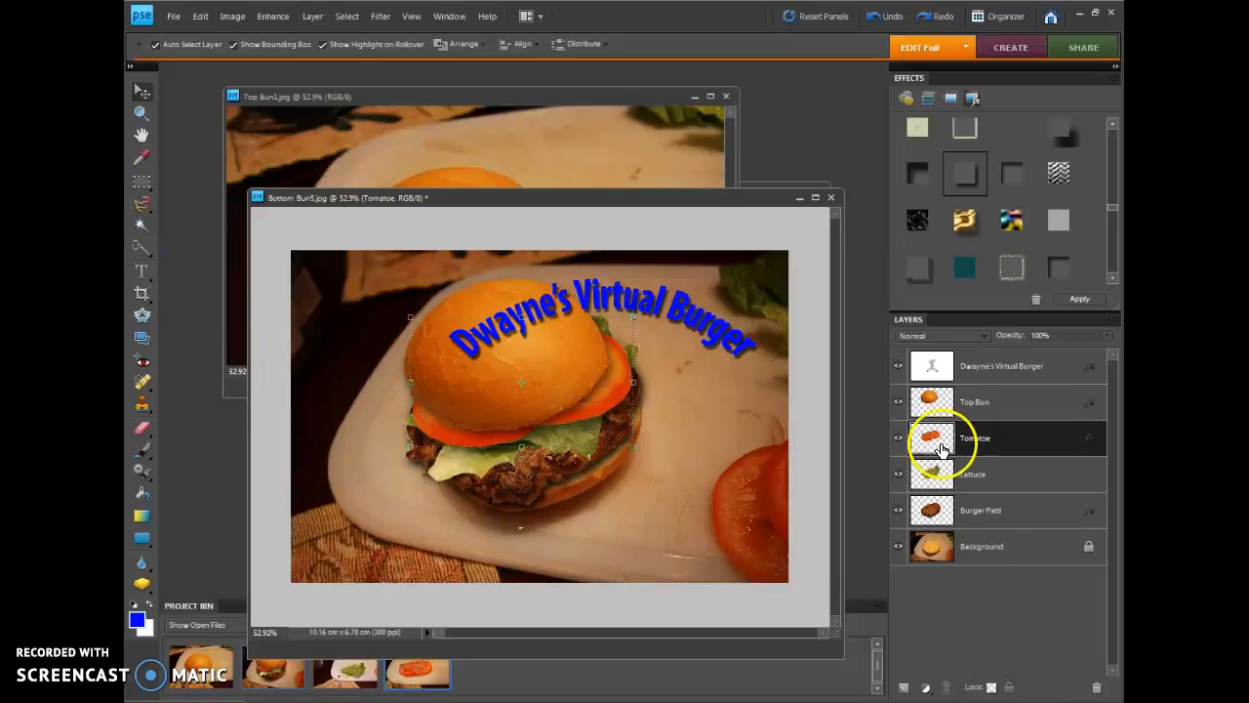
pyautogui.click(987, 407)
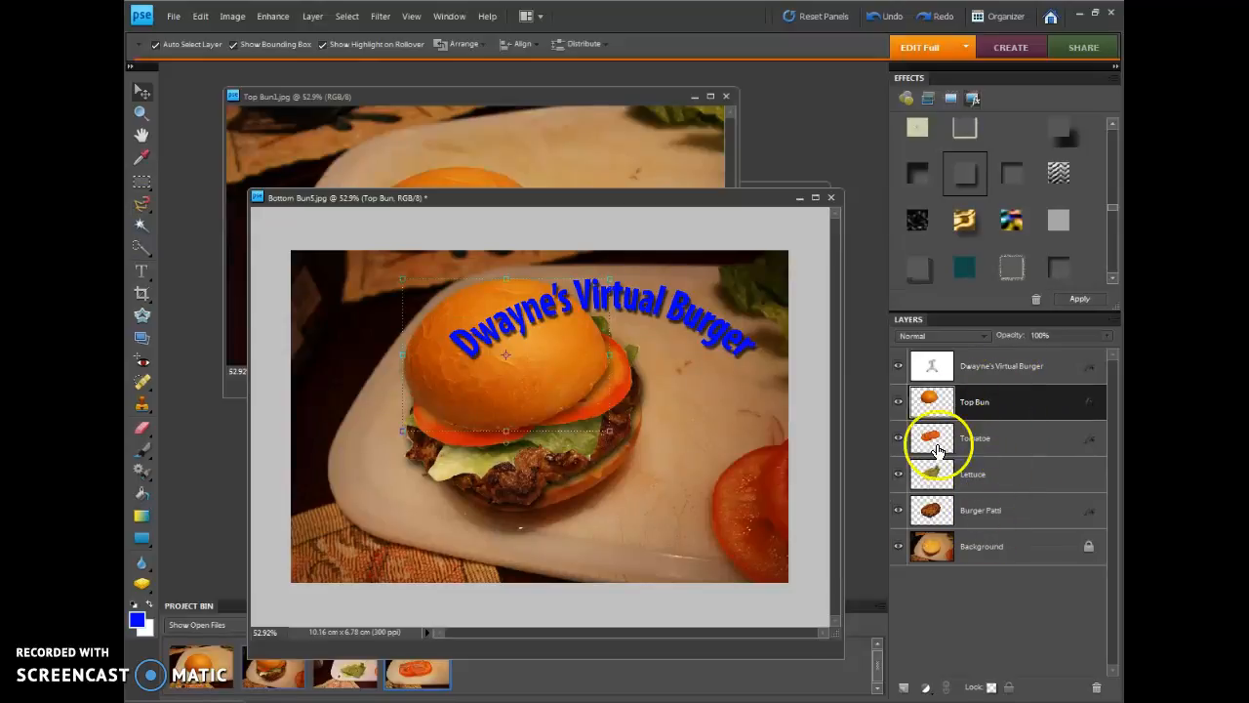
pyautogui.moveTo(920, 446); pyautogui.dragTo(997, 403)
pyautogui.moveTo(1002, 444); pyautogui.dragTo(997, 385)
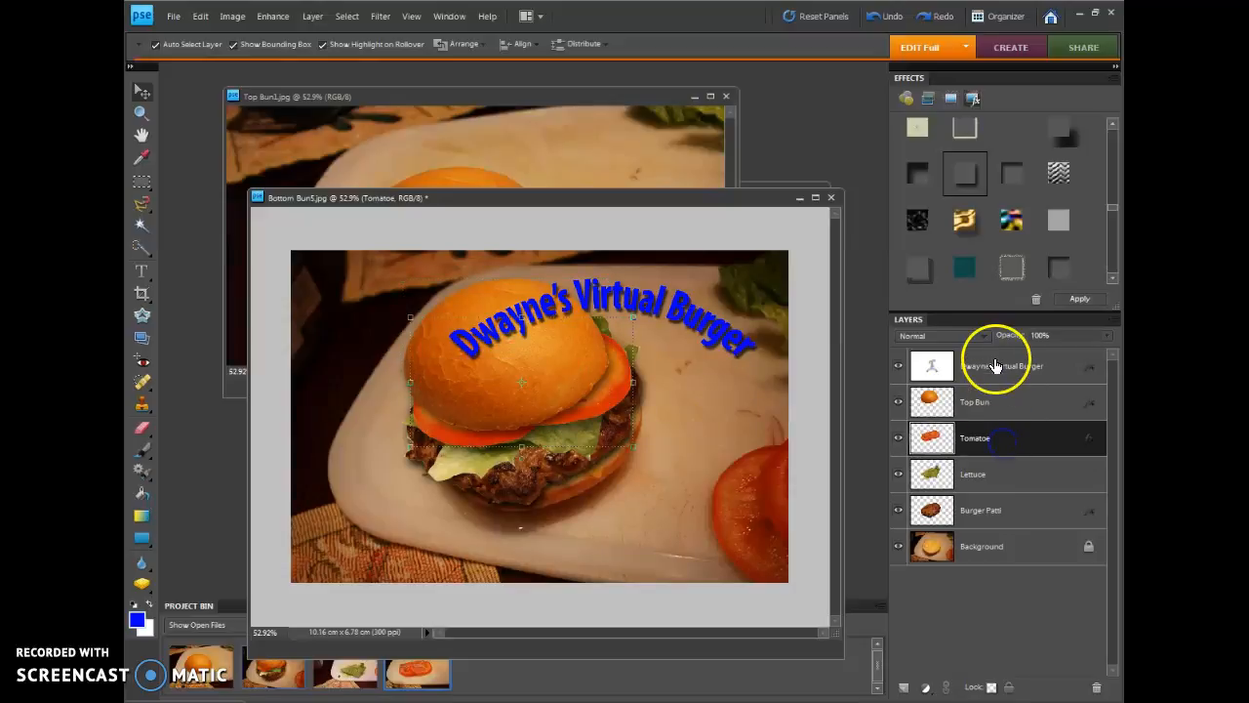
pyautogui.click(995, 365)
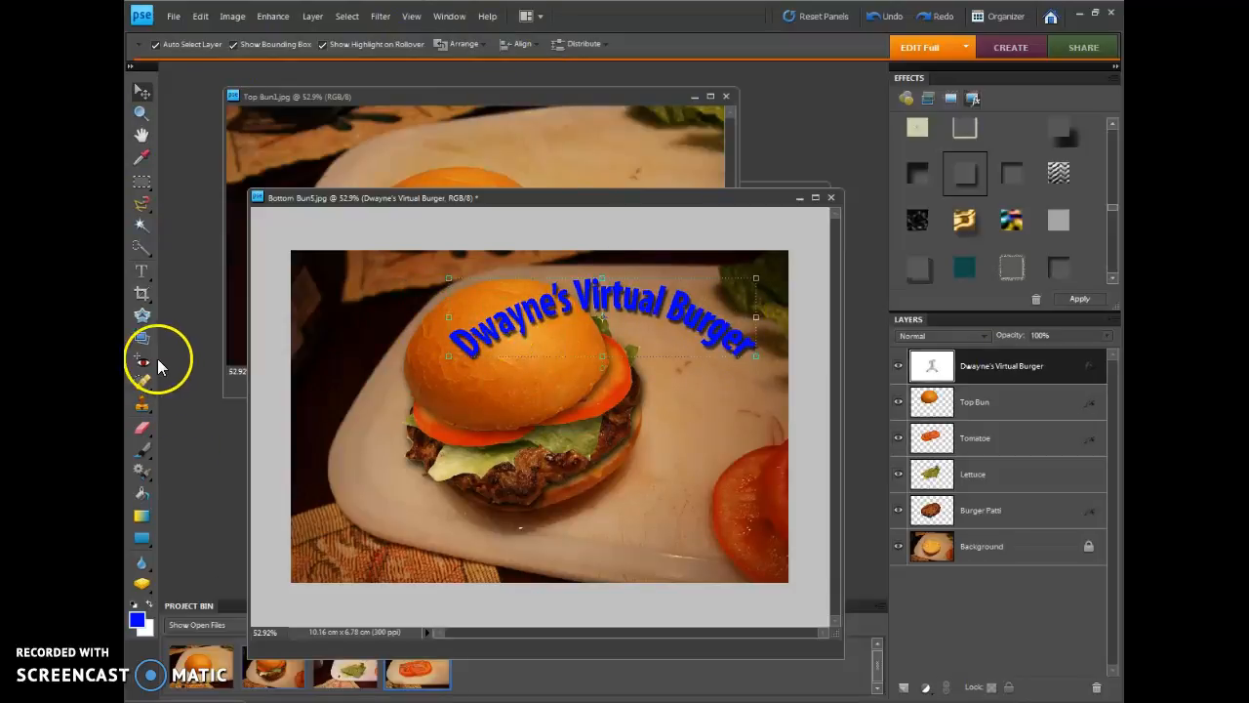
pyautogui.click(140, 273)
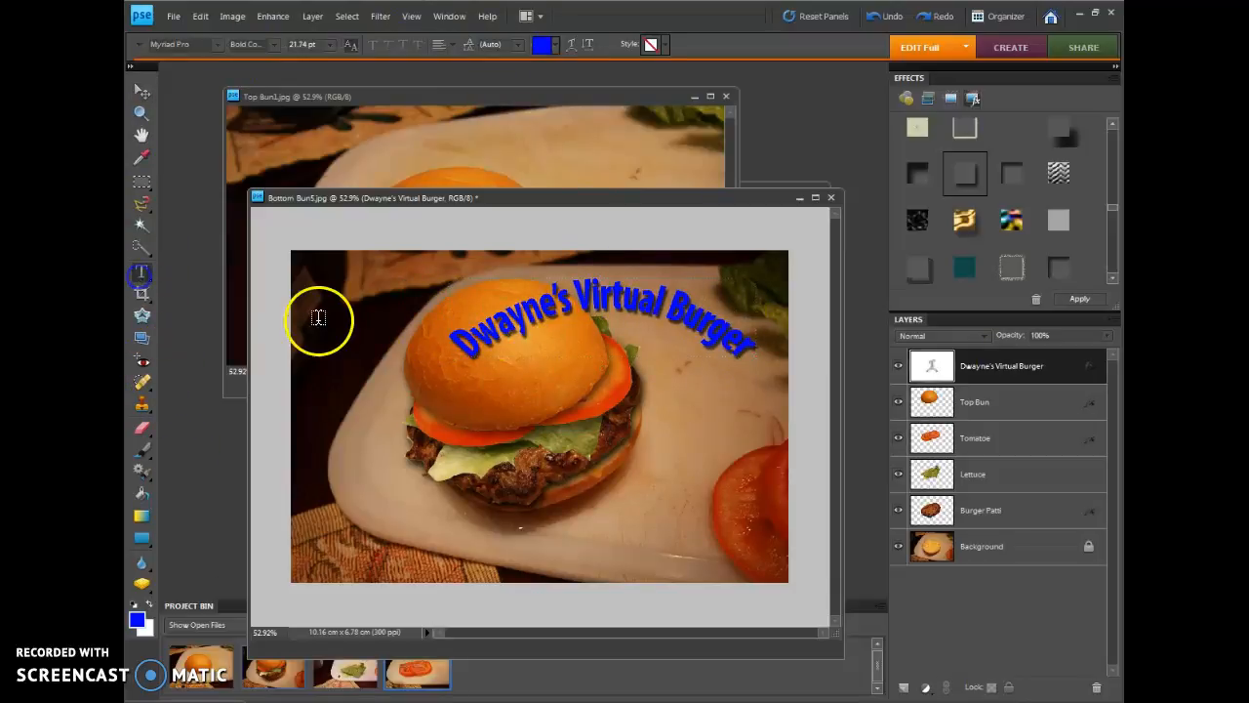
pyautogui.click(573, 51)
pyautogui.click(785, 160)
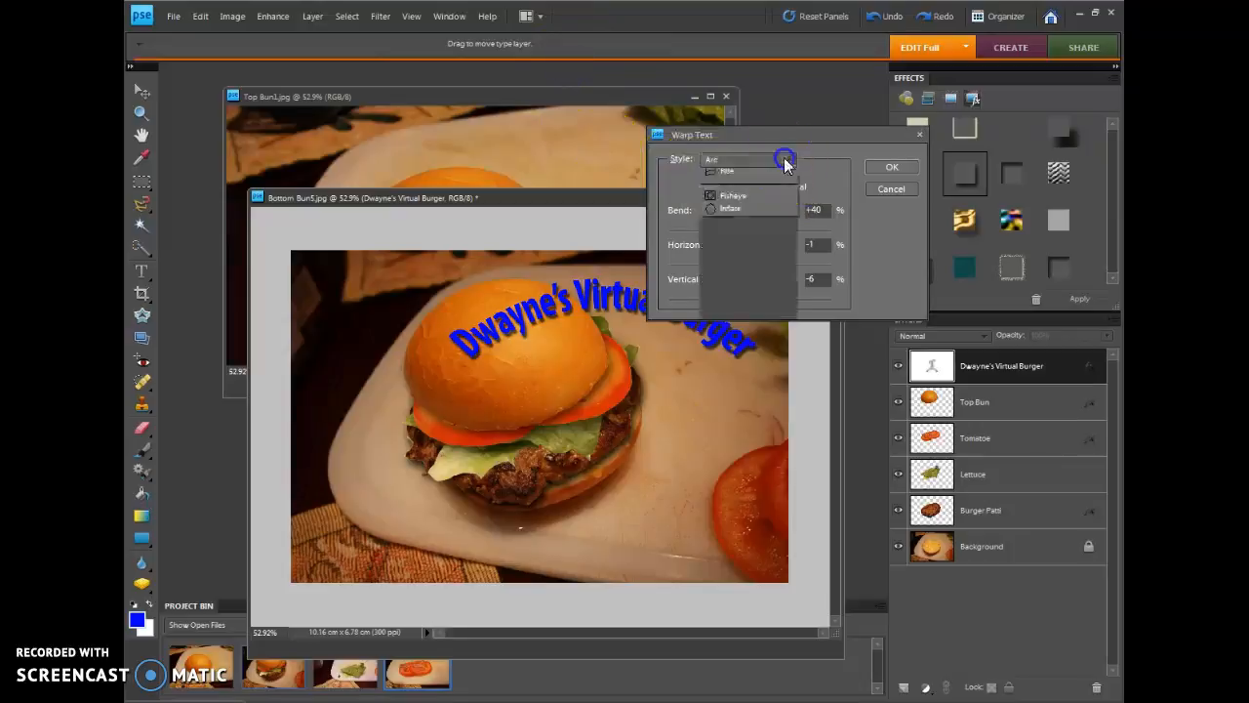
pyautogui.click(894, 191)
pyautogui.click(920, 134)
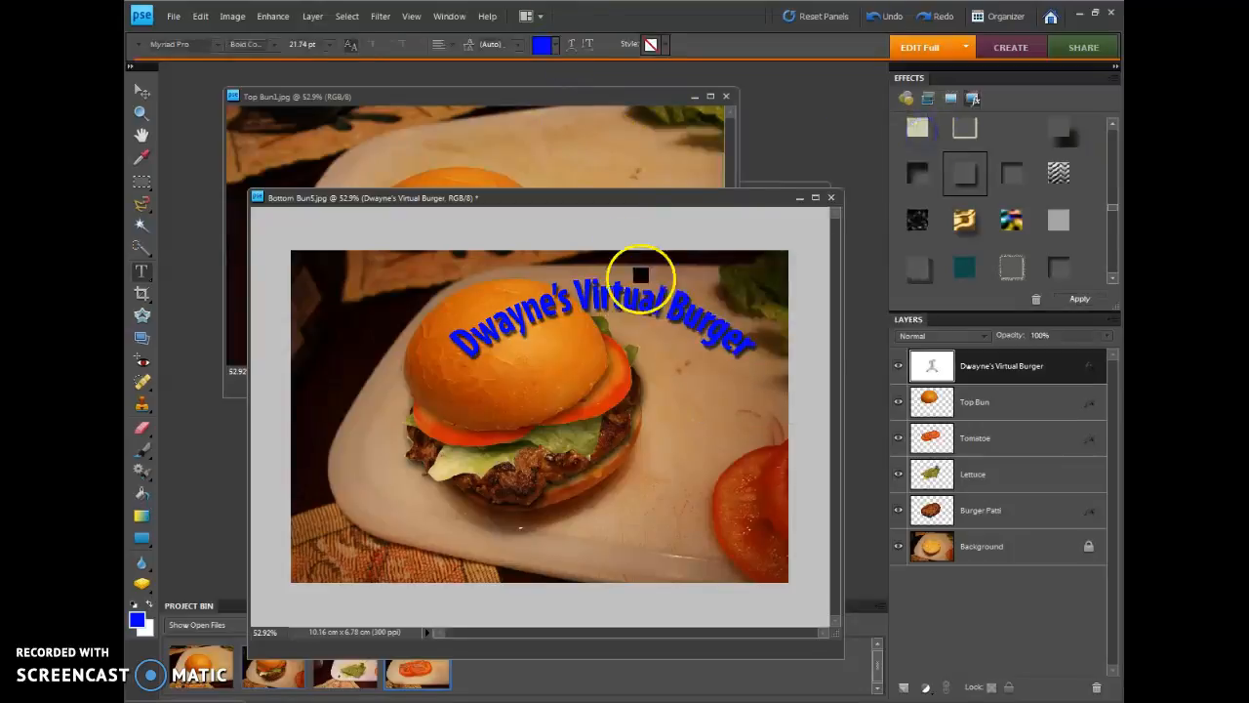
# Export the image for the web as a 256-color GIF on the Desktop, with the creator's first name in the file name
pyautogui.click(173, 16)
pyautogui.click(200, 173)
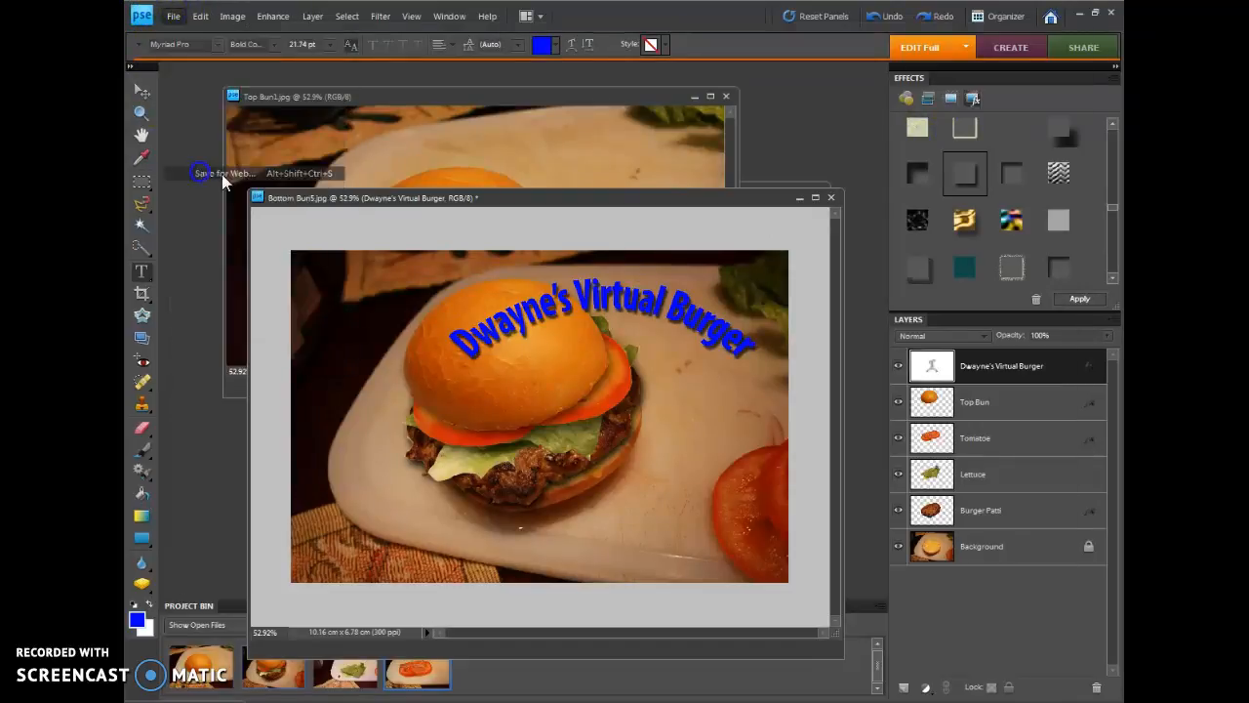
pyautogui.moveTo(790, 375); pyautogui.dragTo(680, 369)
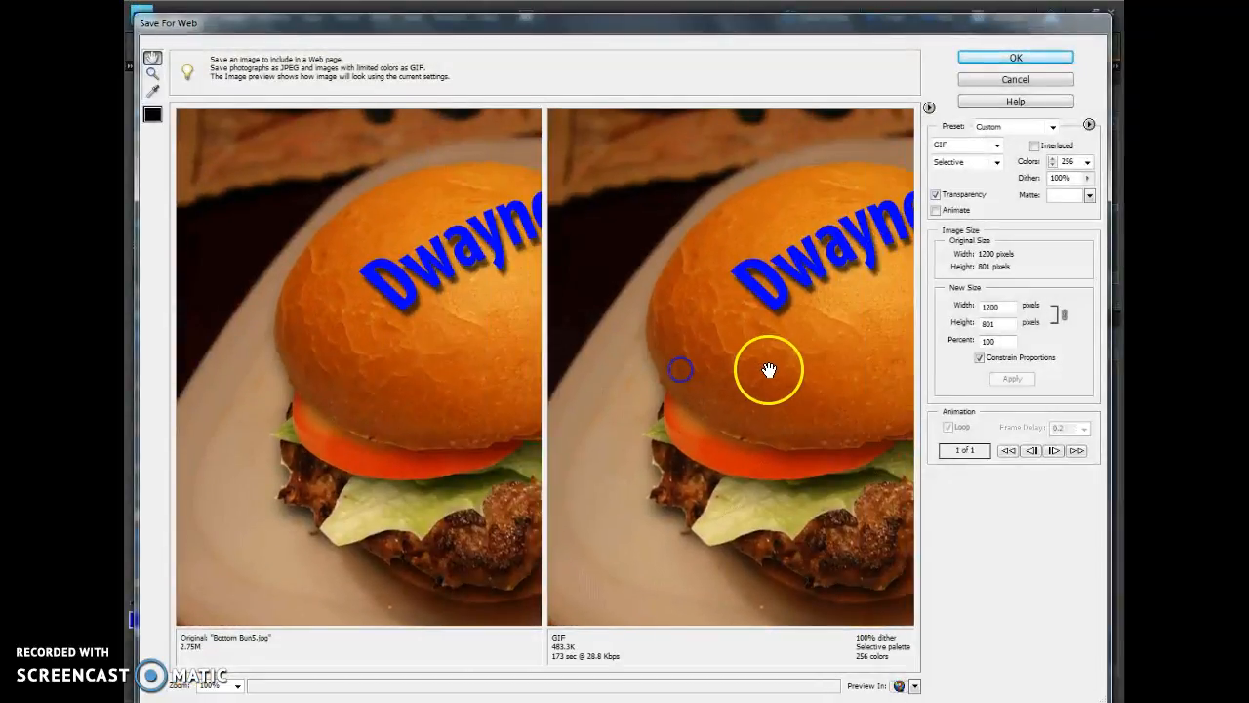
pyautogui.click(1015, 57)
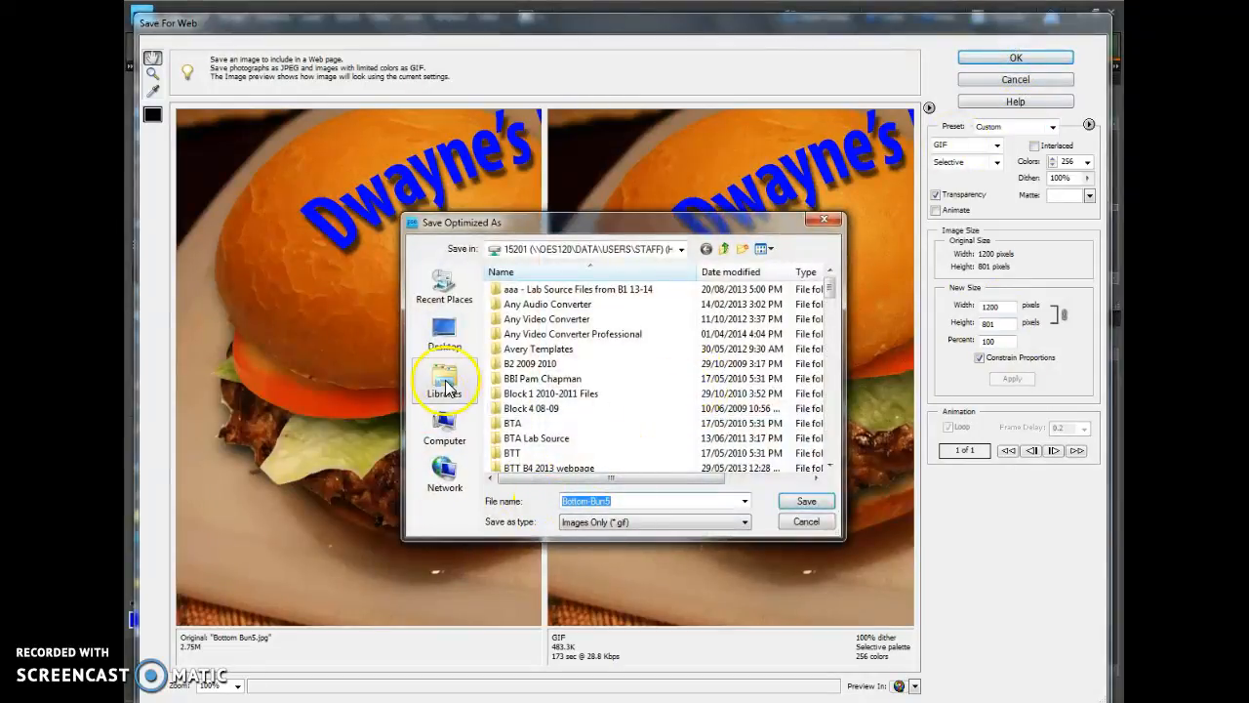
pyautogui.click(444, 332)
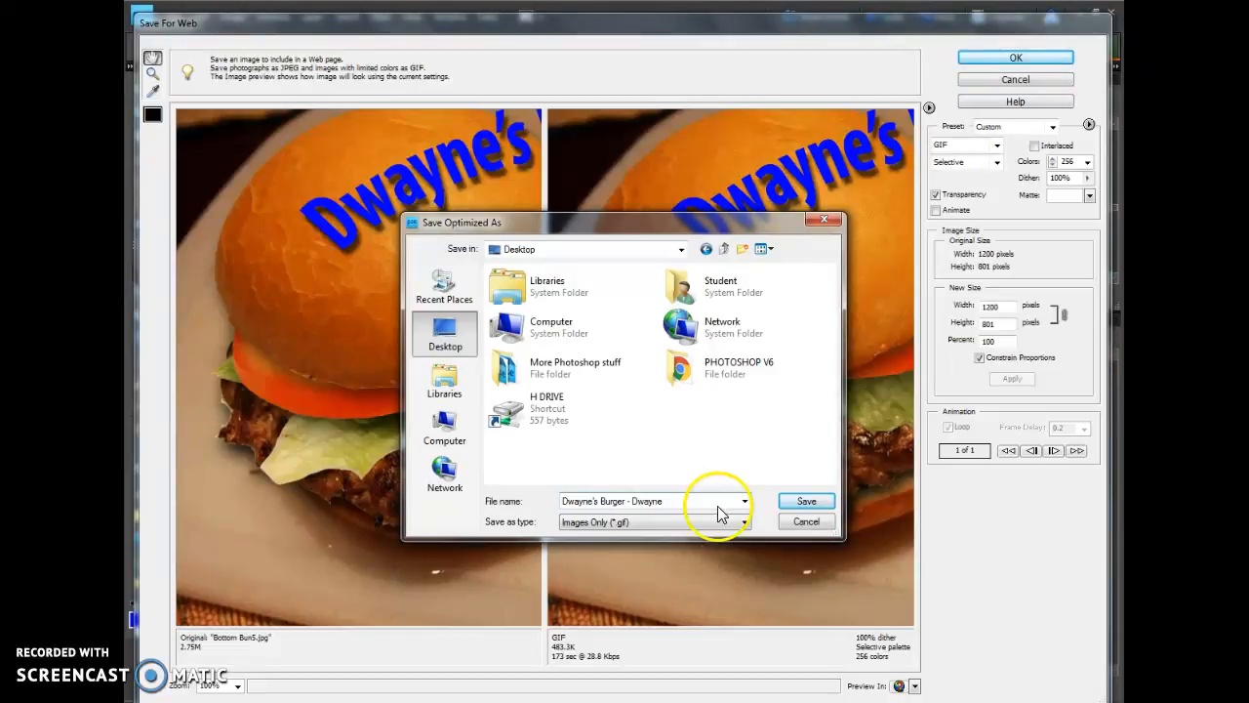
pyautogui.click(806, 500)
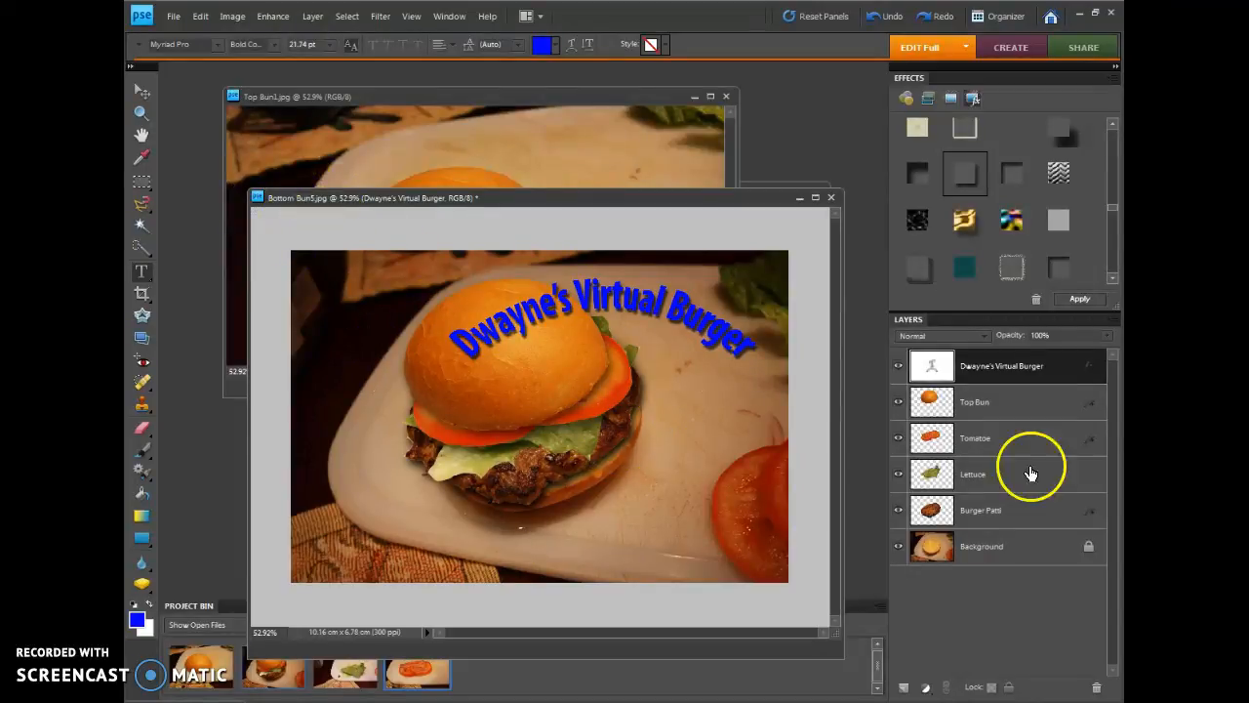
# Save the layered project to the Desktop in Photoshop format, named "Burger Project" followed by the creator's first name
pyautogui.click(172, 17)
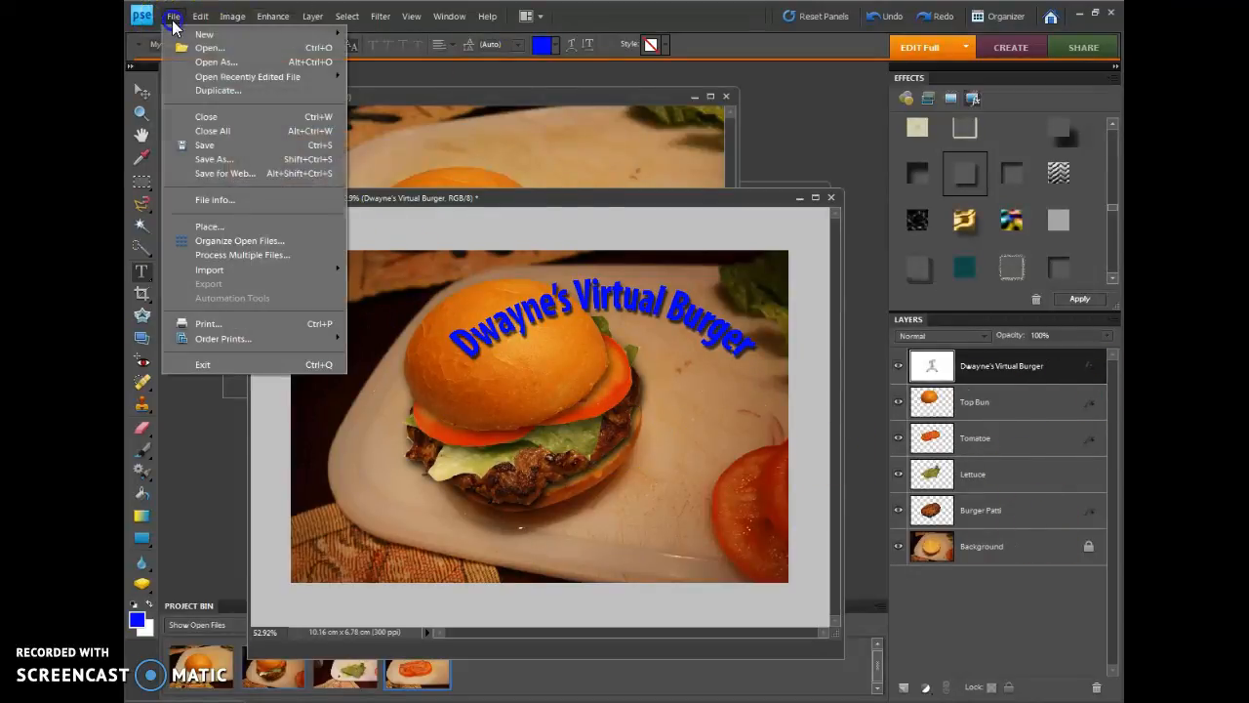
pyautogui.click(200, 148)
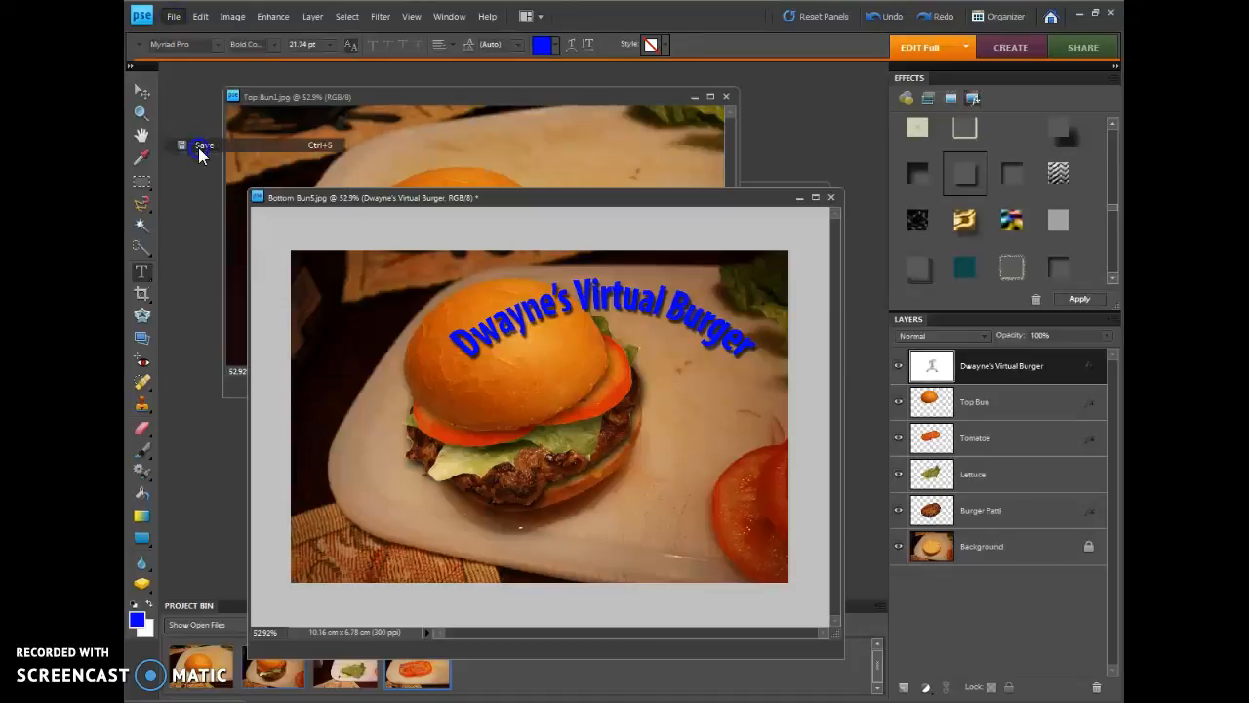
pyautogui.click(444, 207)
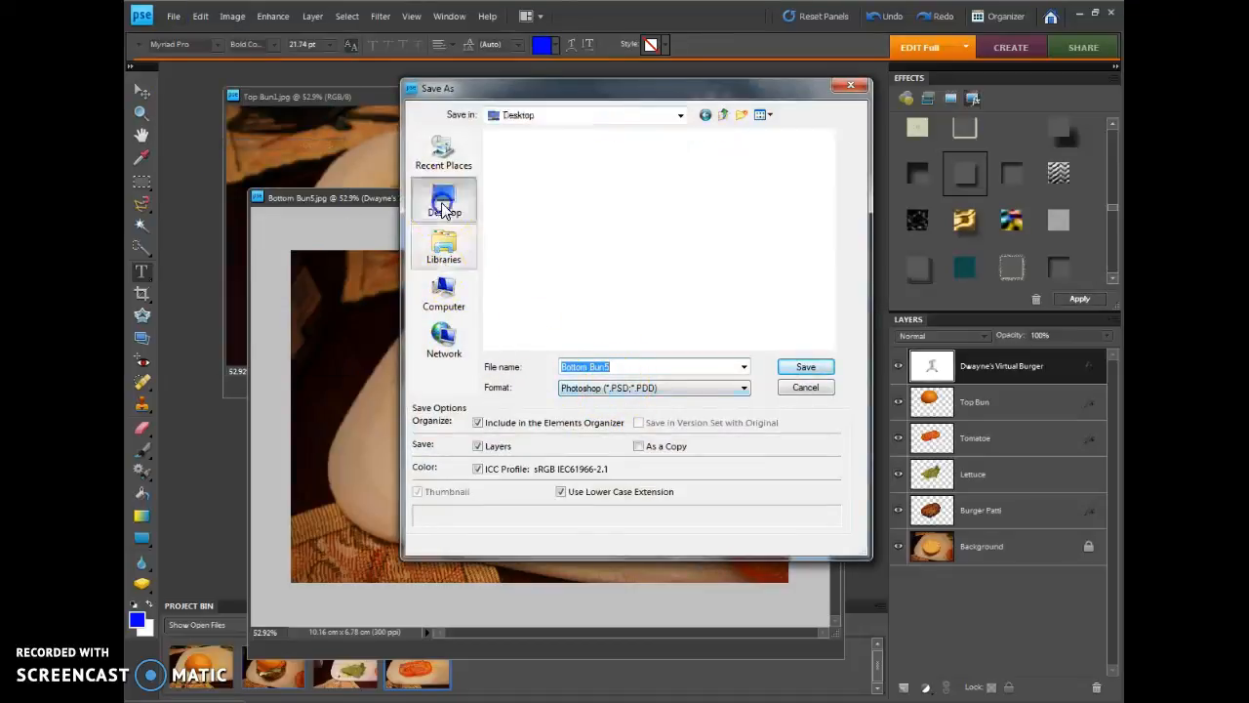
pyautogui.click(620, 366)
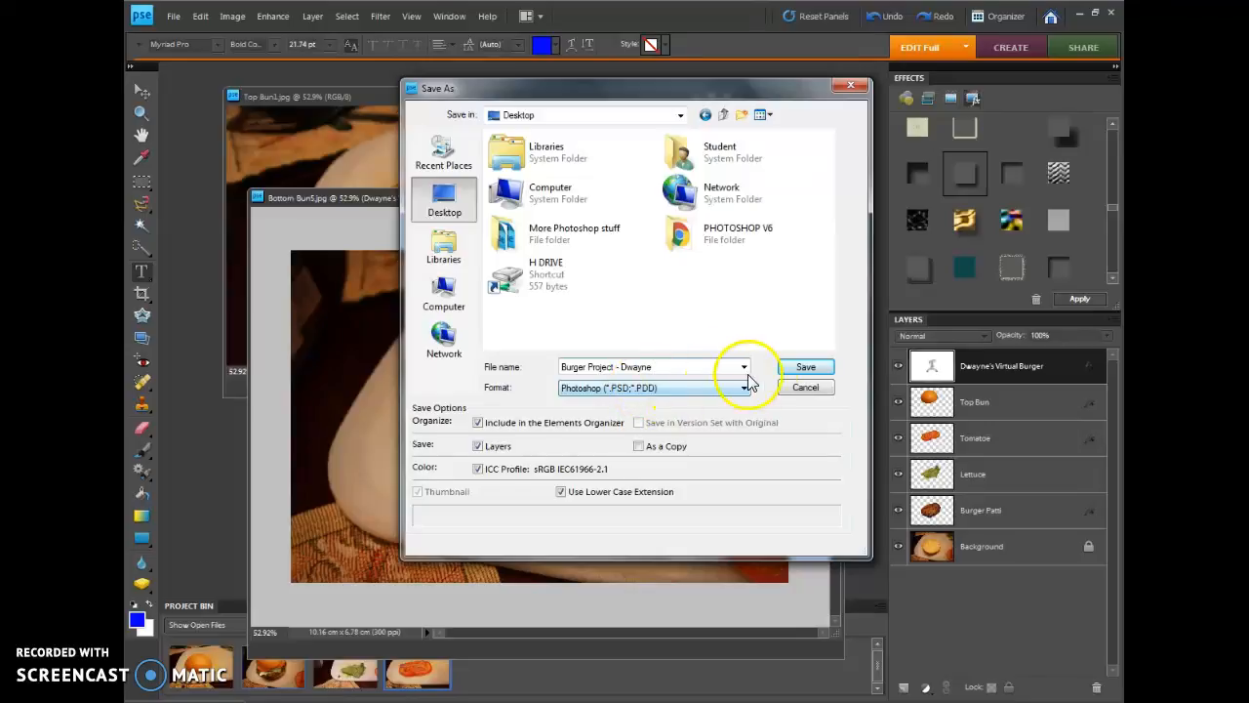
pyautogui.click(805, 367)
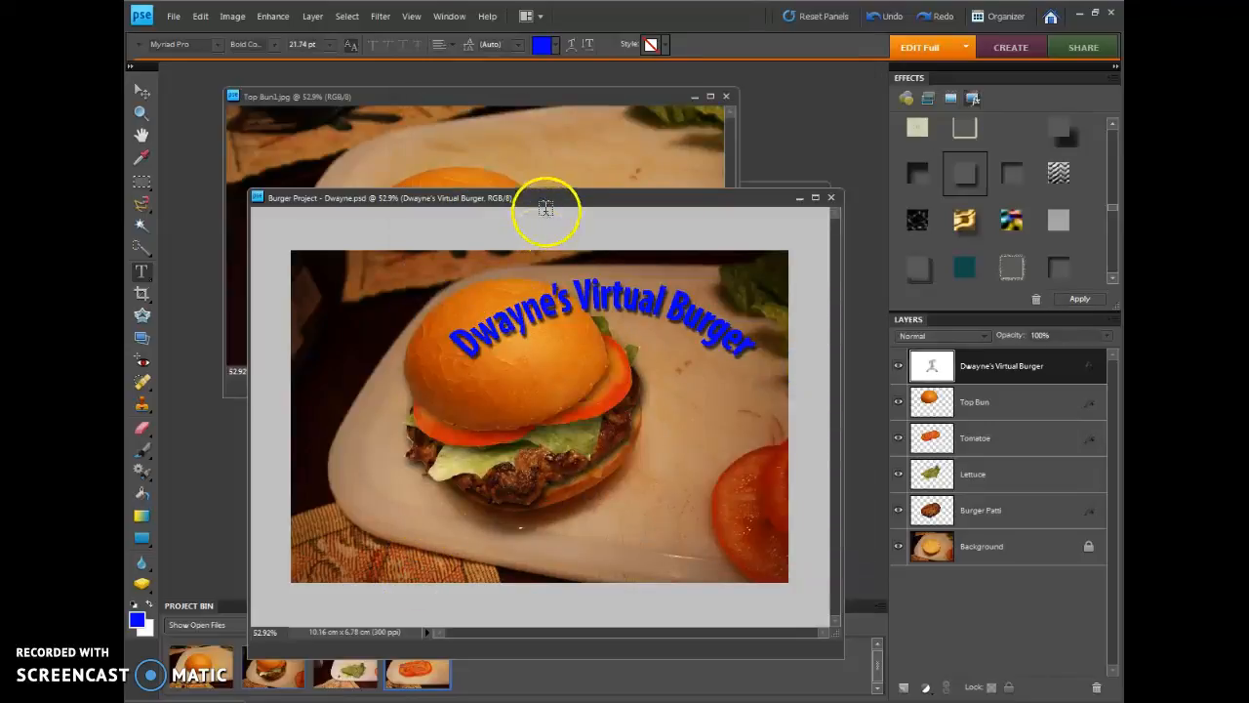
# Raise the project window and move the lettuce down and to the right so more of it shows below the tomato
pyautogui.moveTo(545, 203); pyautogui.dragTo(538, 151)
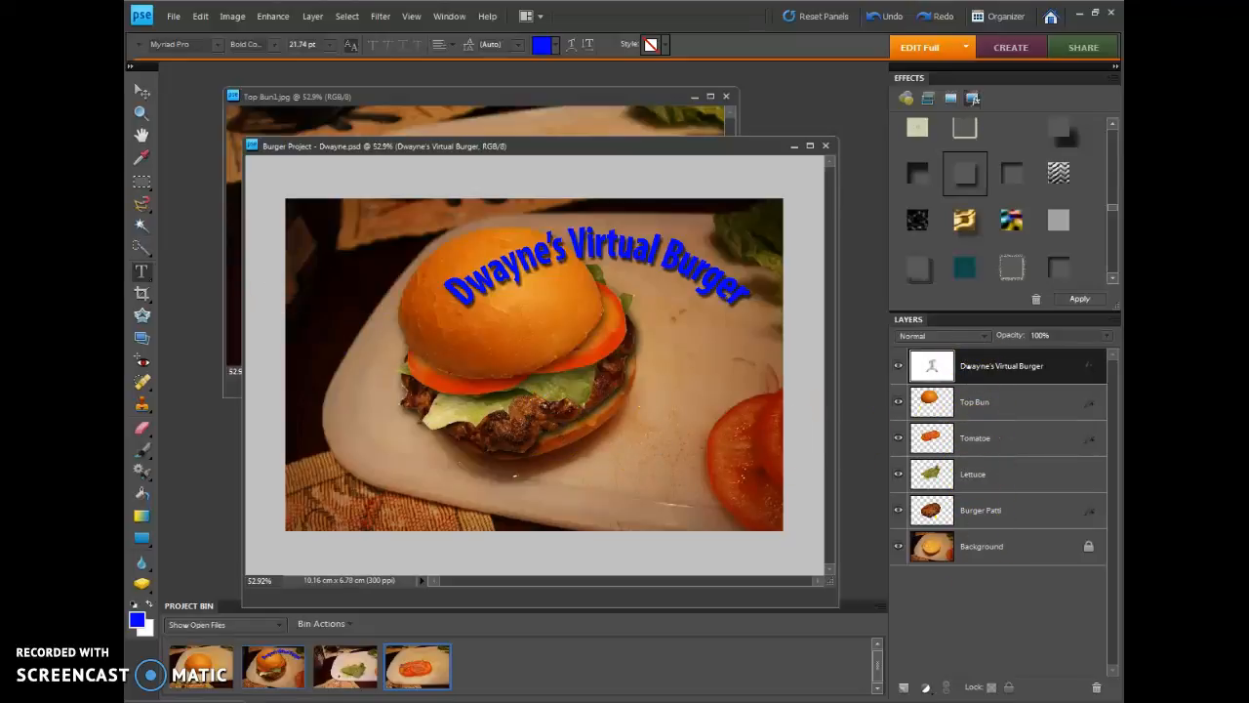
pyautogui.click(141, 94)
pyautogui.moveTo(452, 368); pyautogui.dragTo(488, 436)
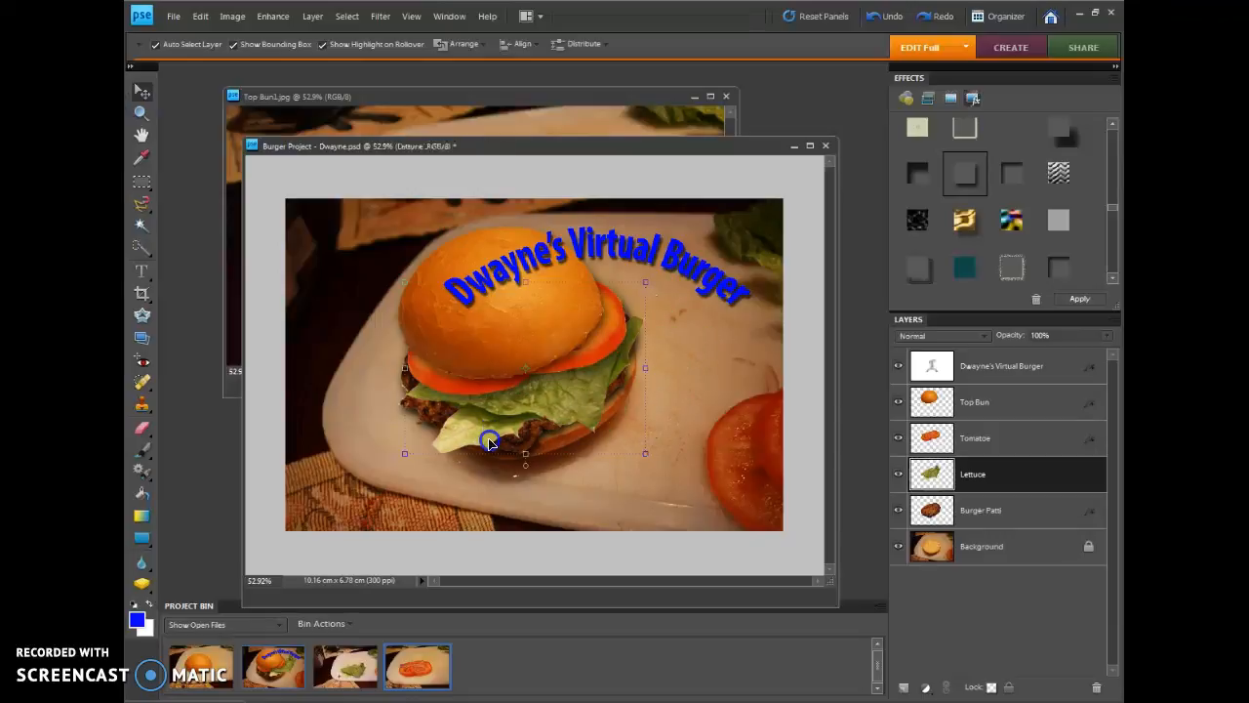
pyautogui.click(172, 17)
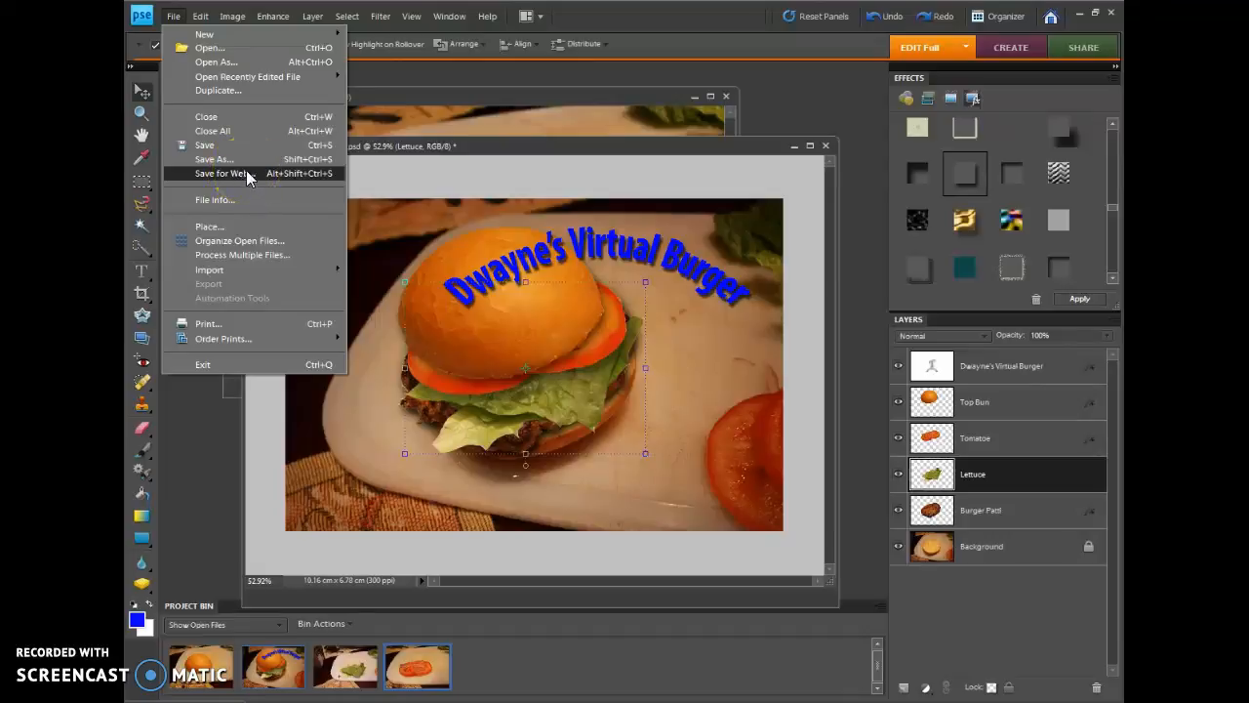
pyautogui.click(449, 149)
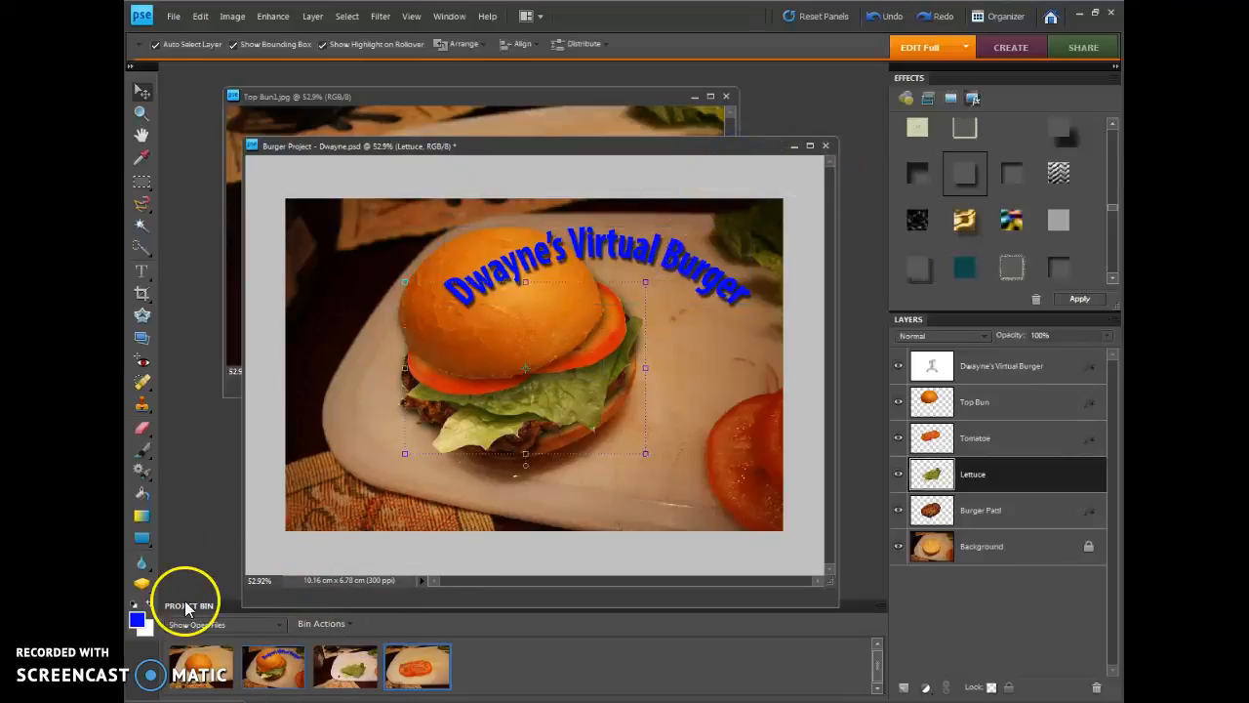
pyautogui.click(146, 628)
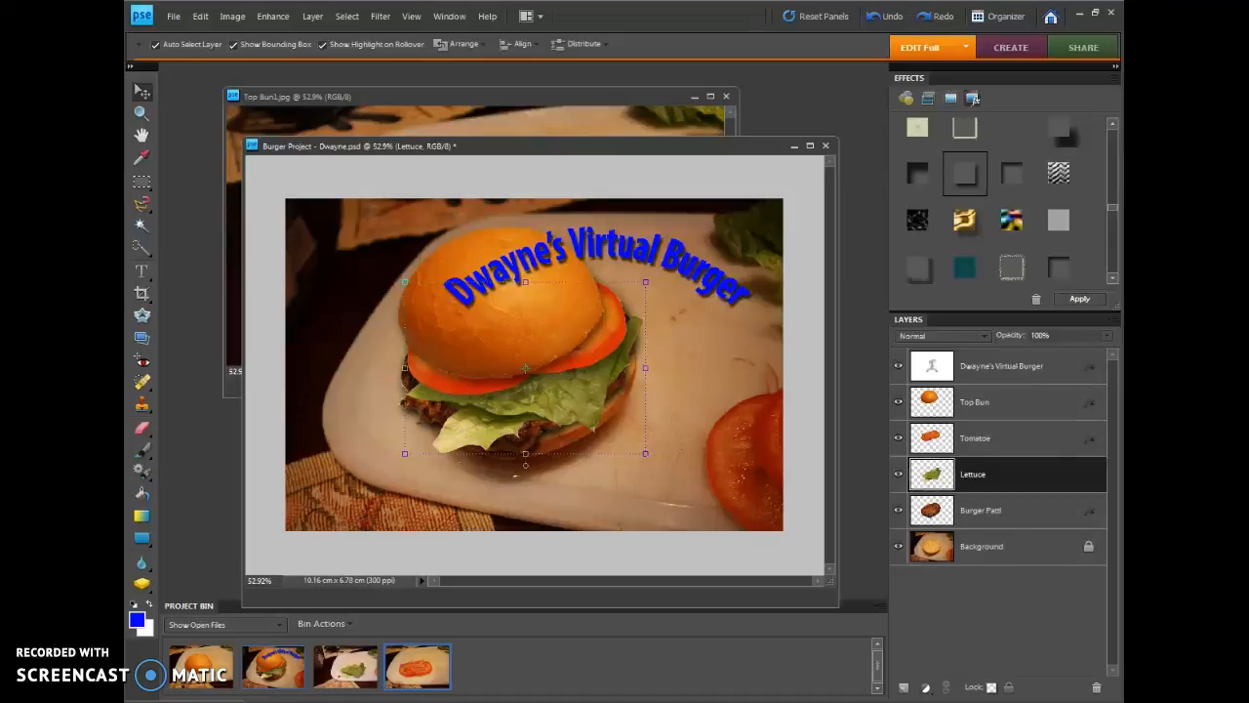